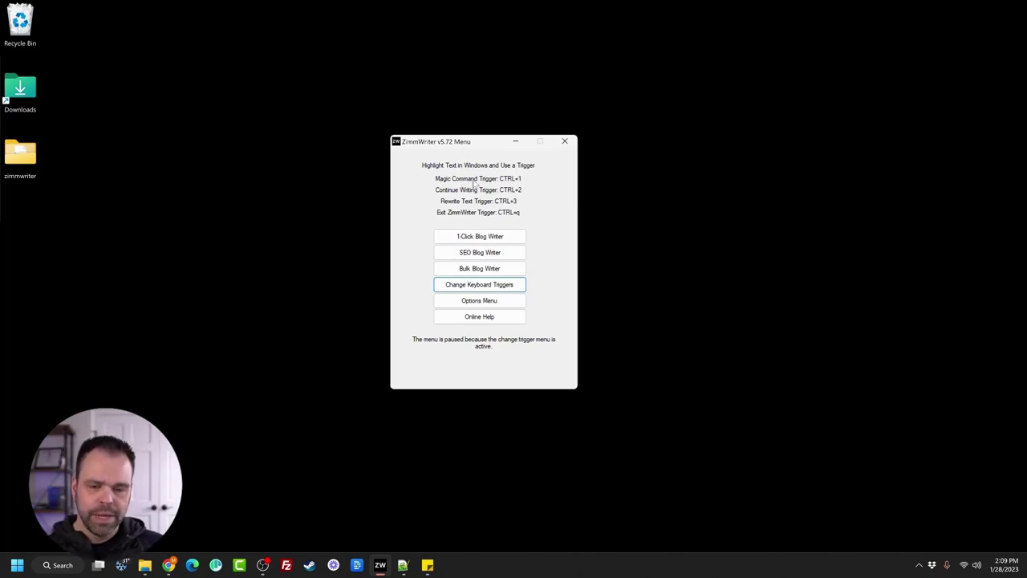
Step: Review the Hotkey Configuration for the keyboard triggers and close it without changing anything
left_click_drag(479, 141, 487, 130)
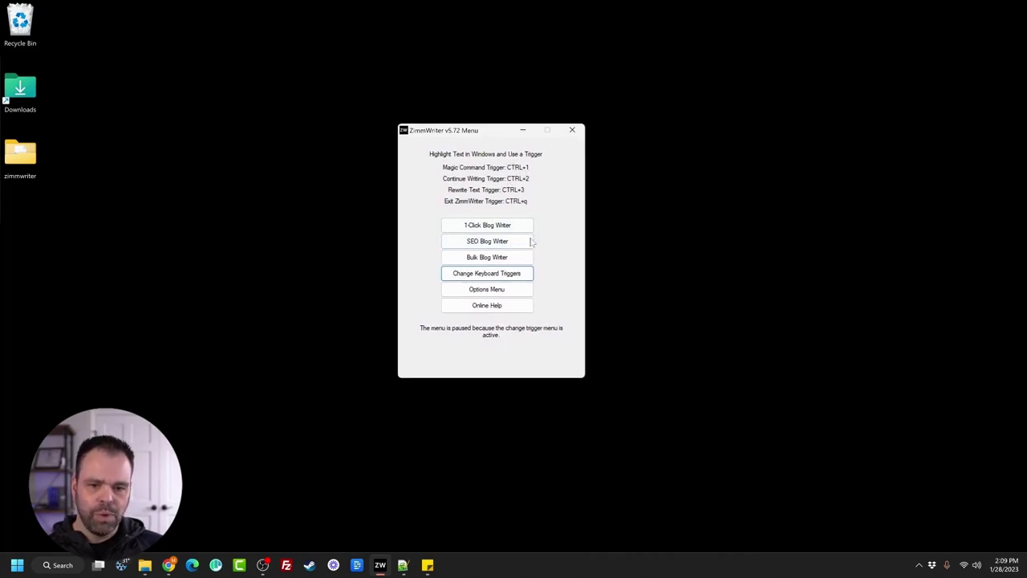
left_click(489, 275)
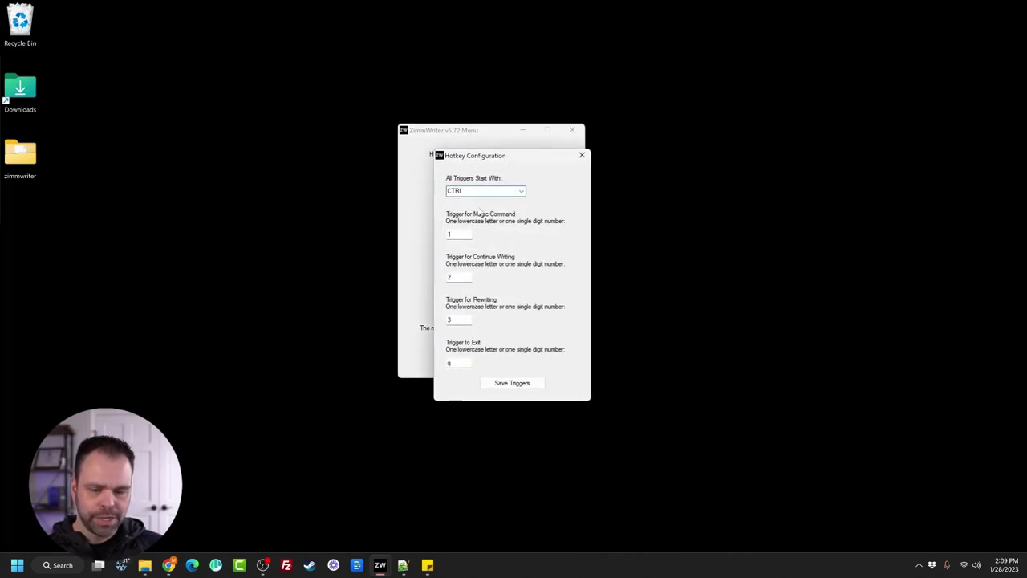
left_click(582, 155)
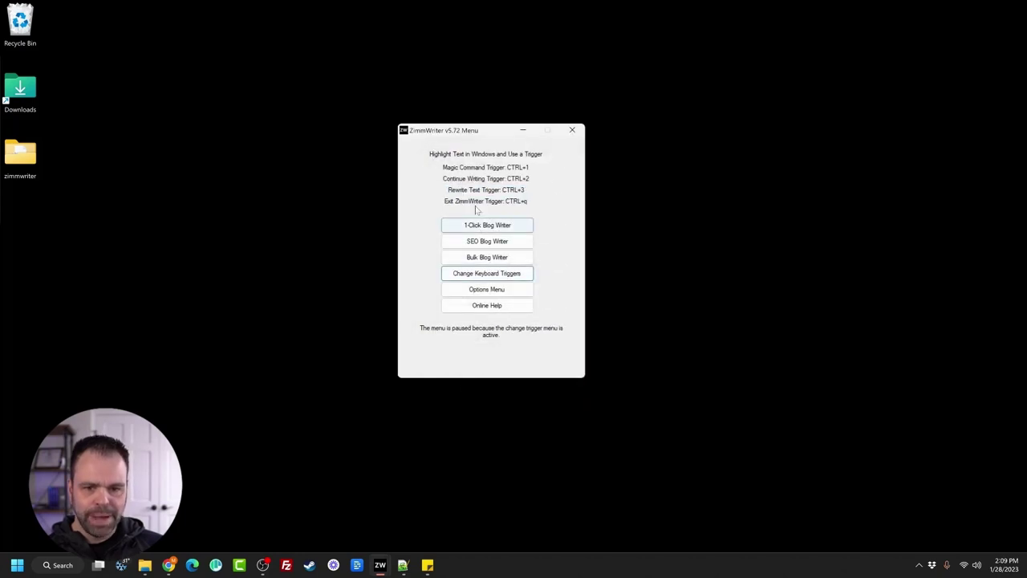
Step: Minimize the ZimmWriter menu and bring up the empty "new 2" document in Notepad++, moving its window nearer the desktop's center
left_click(523, 130)
left_click(403, 564)
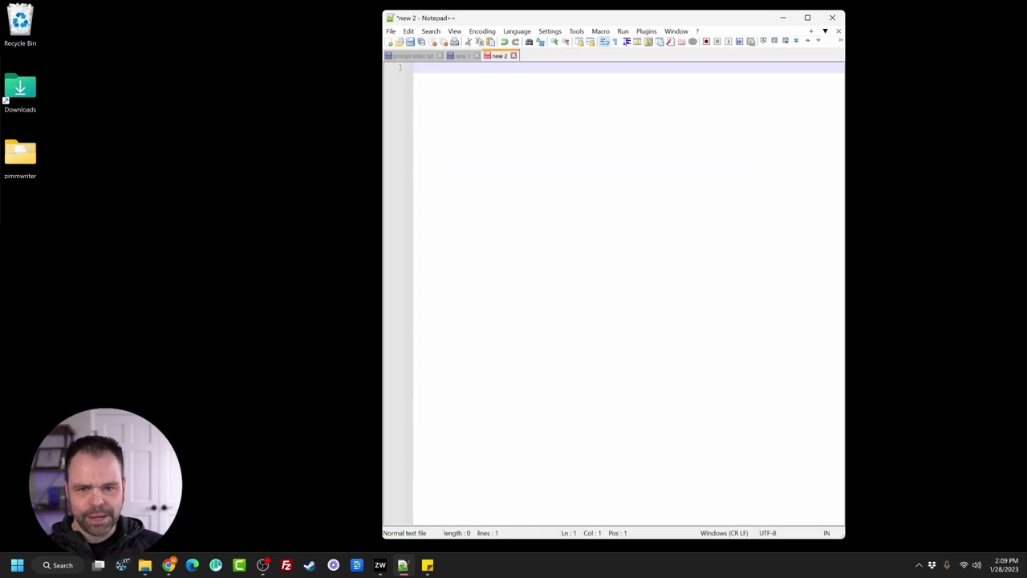
left_click_drag(555, 20, 459, 19)
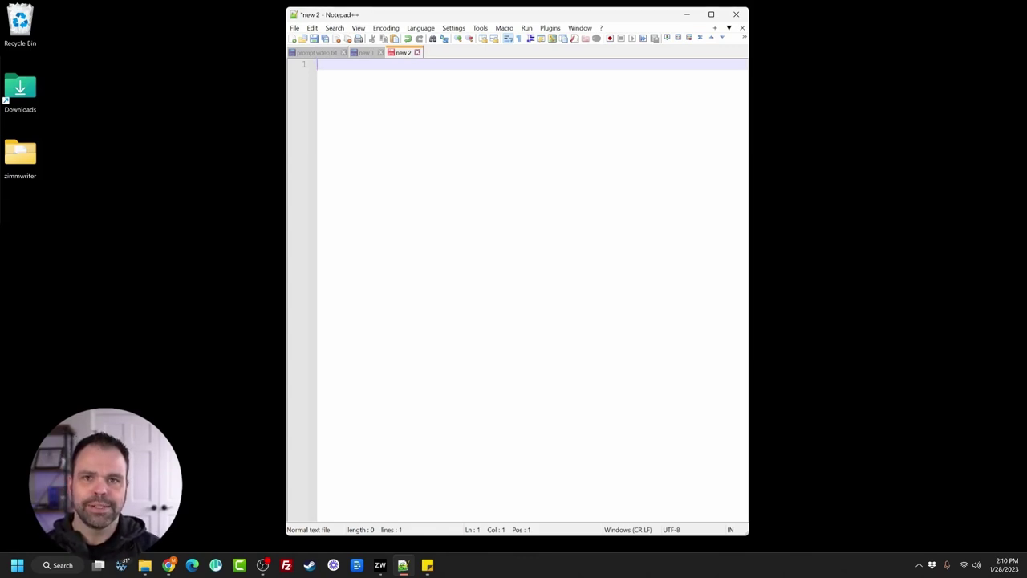
Step: Write the question "Why is the sky blue?" and run the Magic Command on it
type("Why is ")
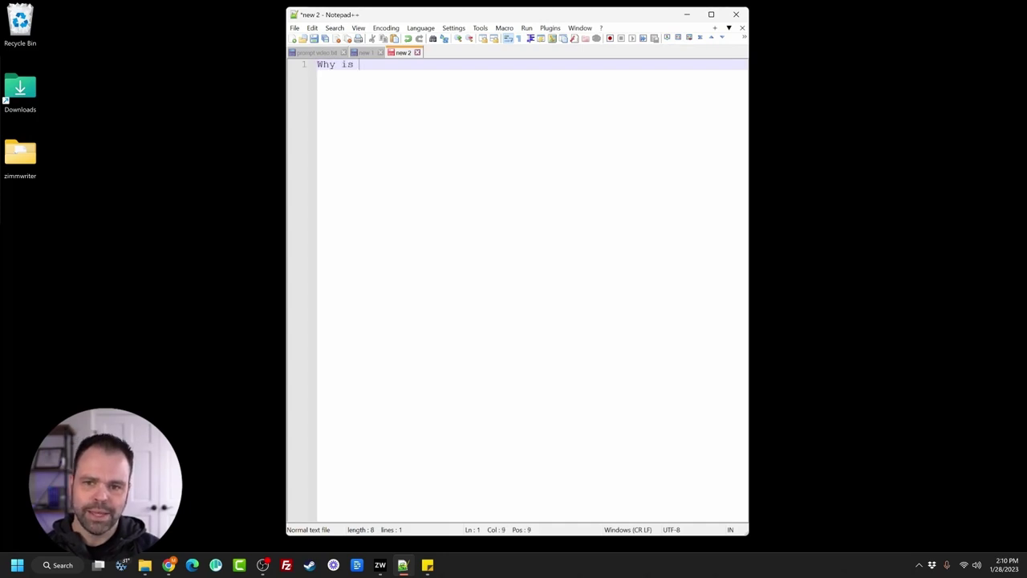
type("the sky blue?")
key("ctrl+a")
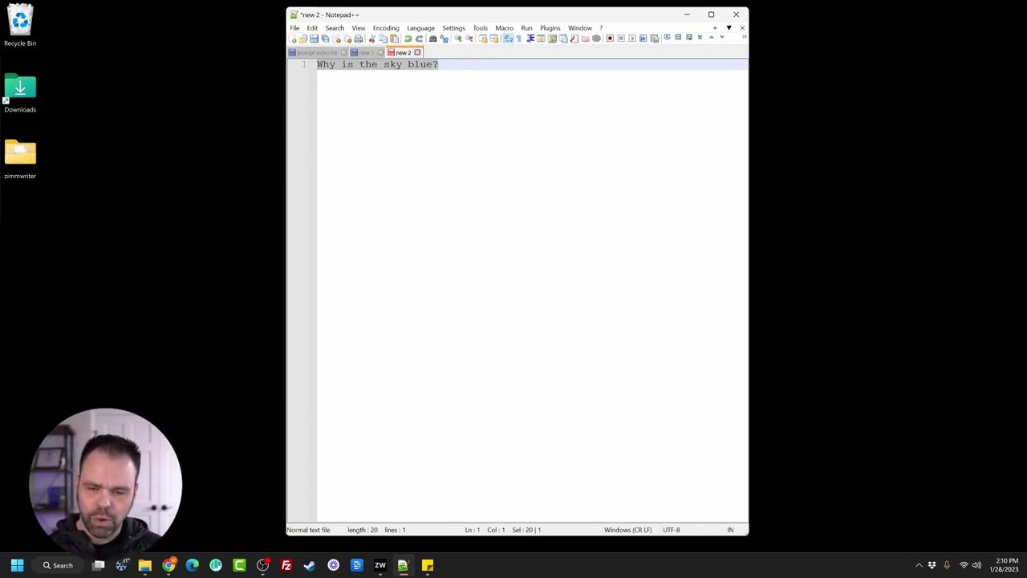
key("ctrl+alt+z")
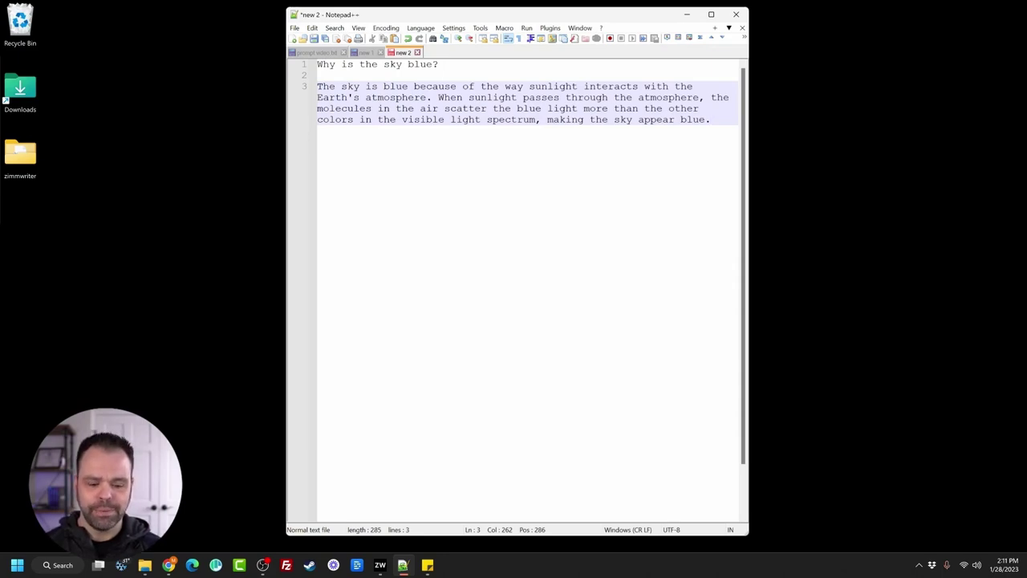
Step: Ask "Why do dogs wag their tails?" below the sky answer with the Magic Command, and add two line breaks after its answer
key("Return")
key("Return")
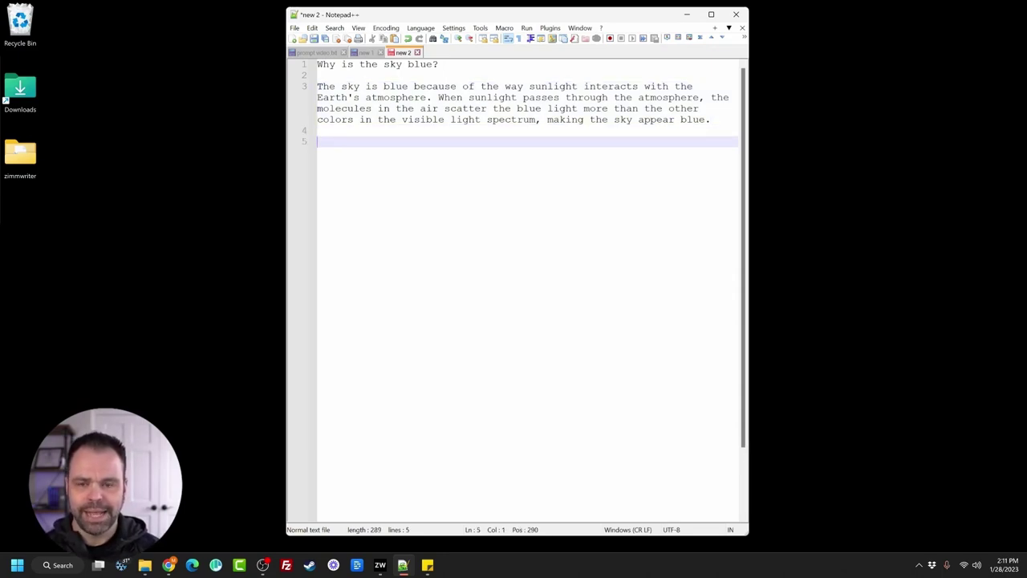
type("Why do d")
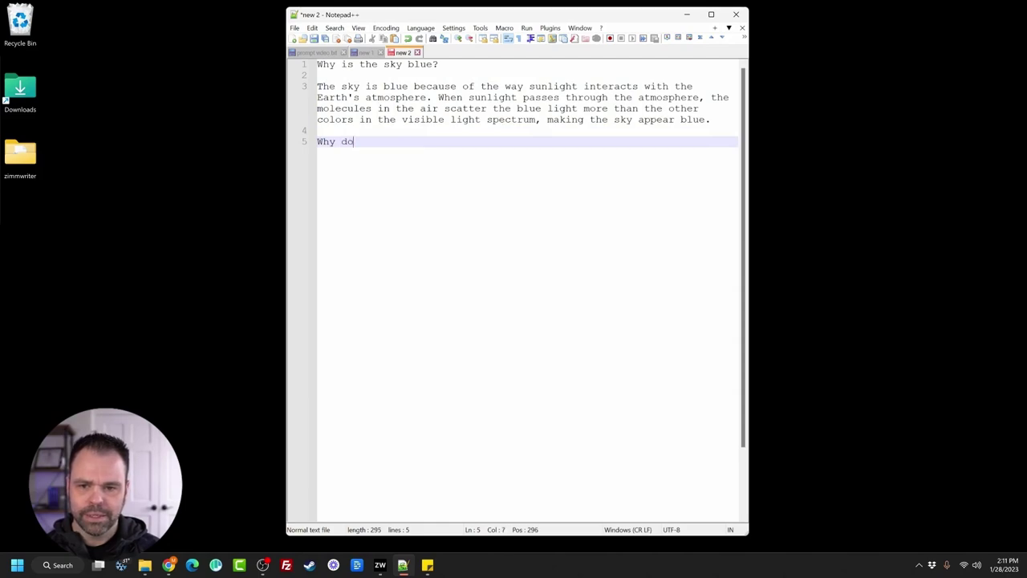
type("ogs wag th")
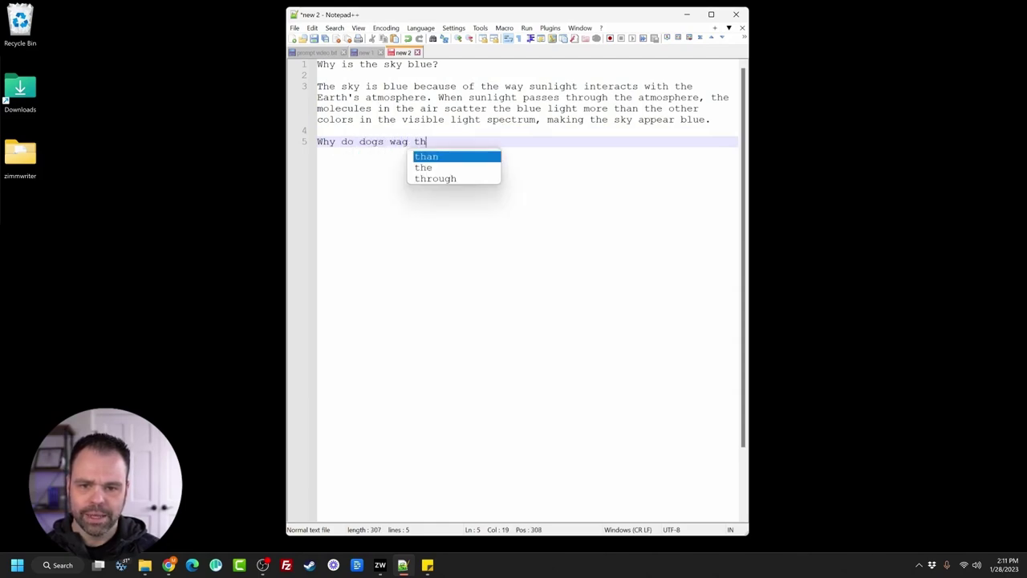
type("eir tails?")
key("shift+Home")
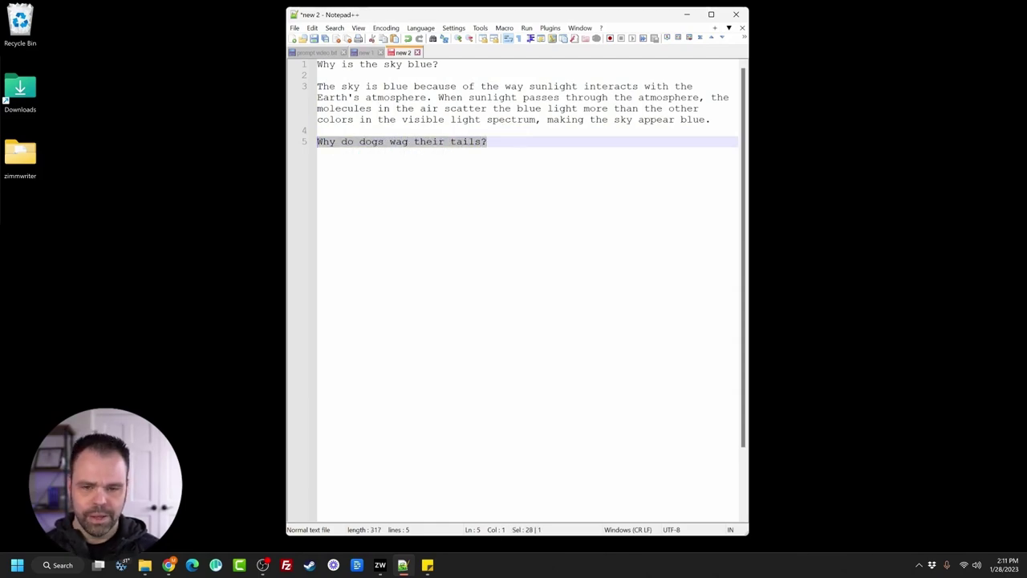
key("ctrl+alt+1")
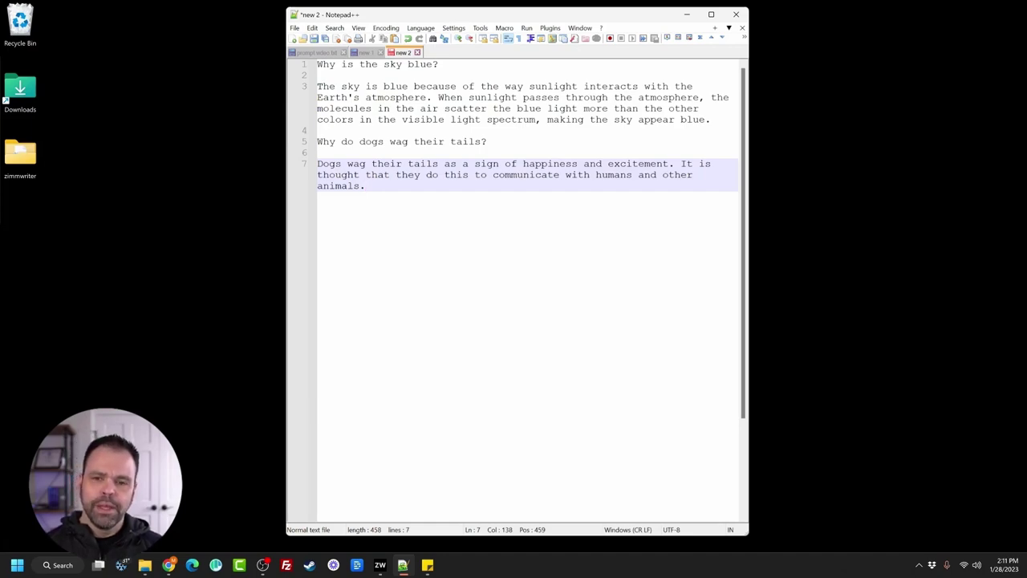
key("Return")
key("Return")
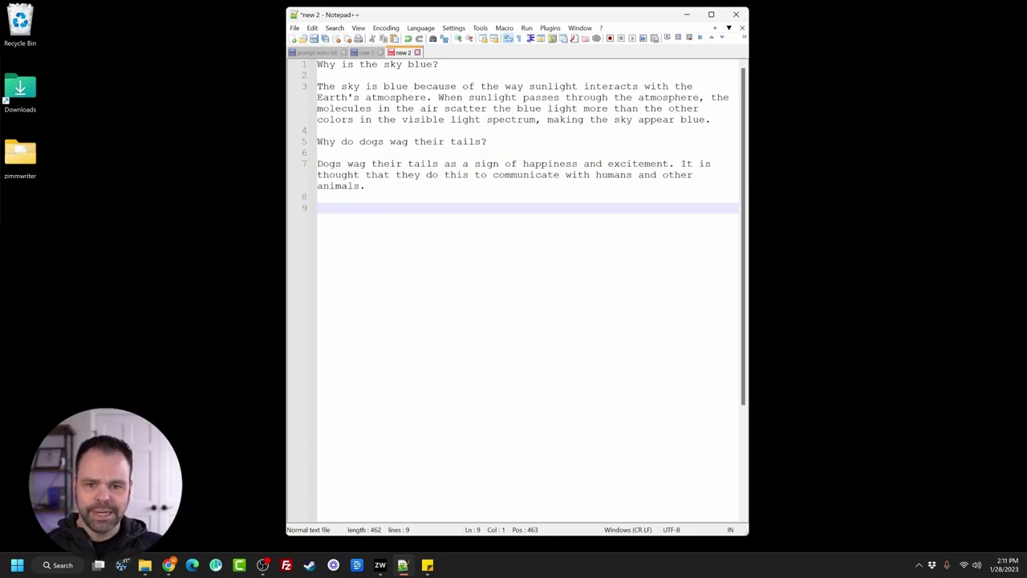
scroll(527, 289, "down", 3)
scroll(527, 289, "up", 3)
scroll(527, 289, "down", 3)
scroll(527, 289, "up", 3)
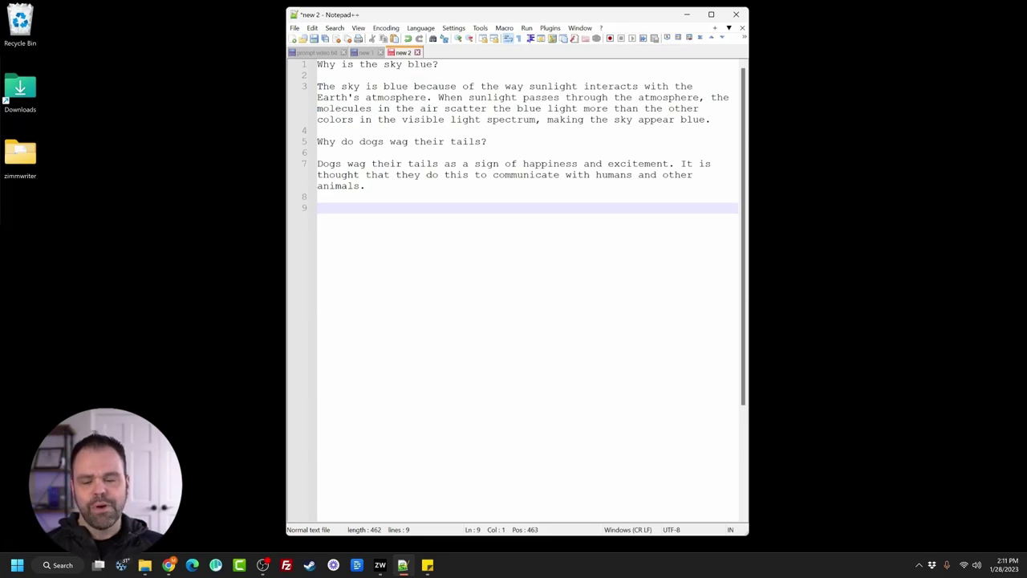
left_click_drag(317, 141, 487, 141)
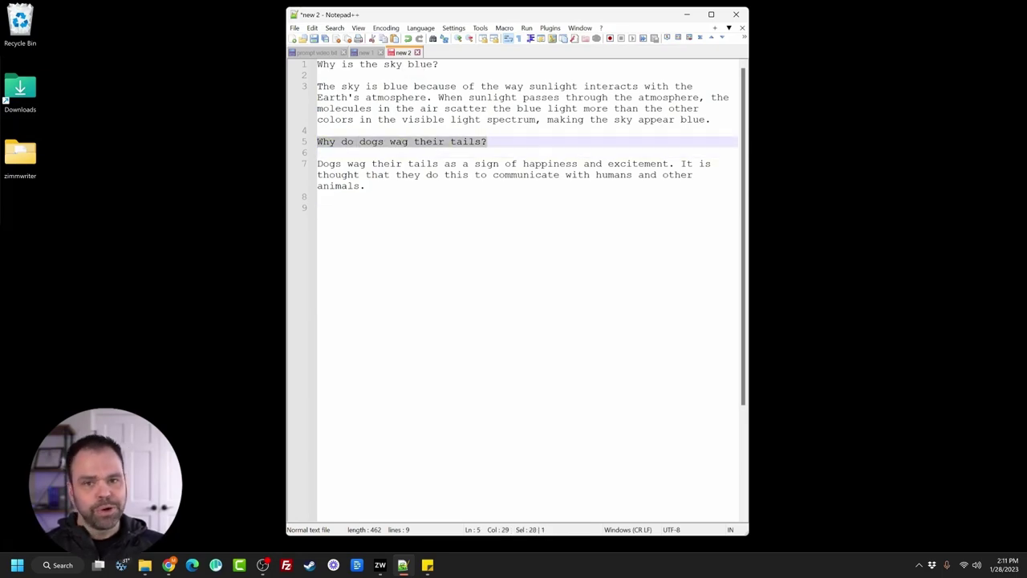
Step: On line 9, run the Magic Command on "Explain why the earth is round. Use a joke and some humor. Write in the style of Al Capone."
left_click(318, 207)
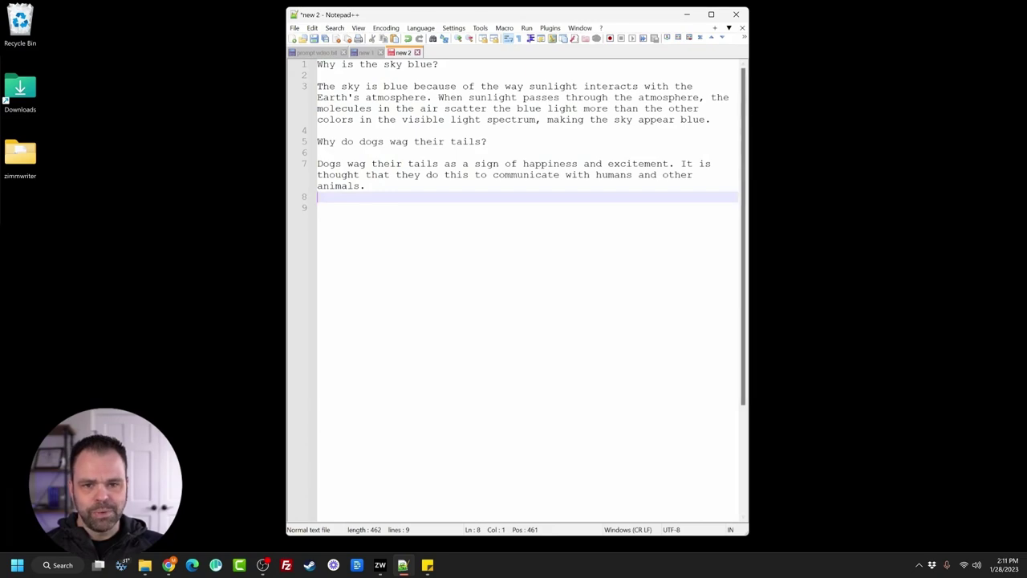
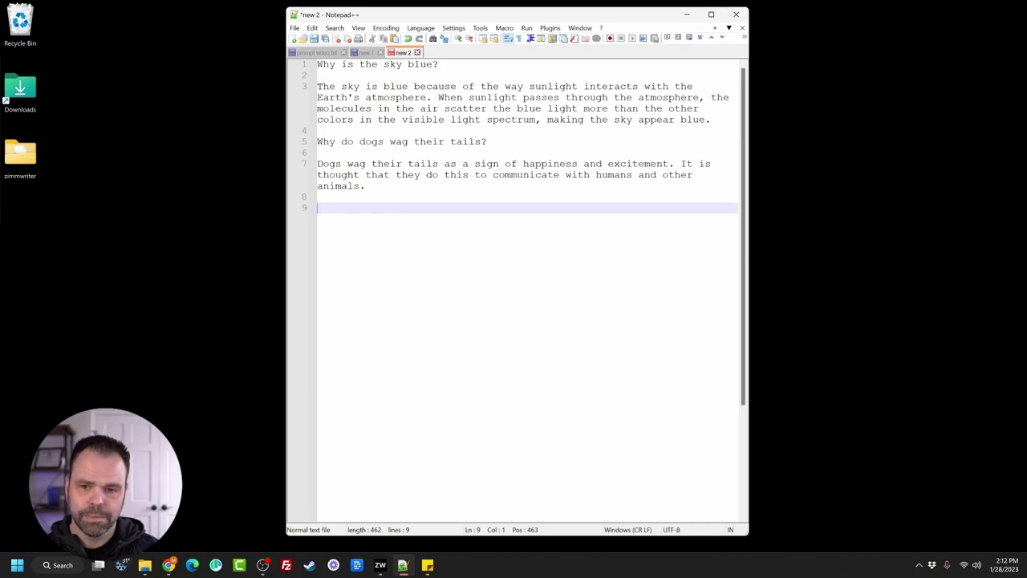
type("Explain why ")
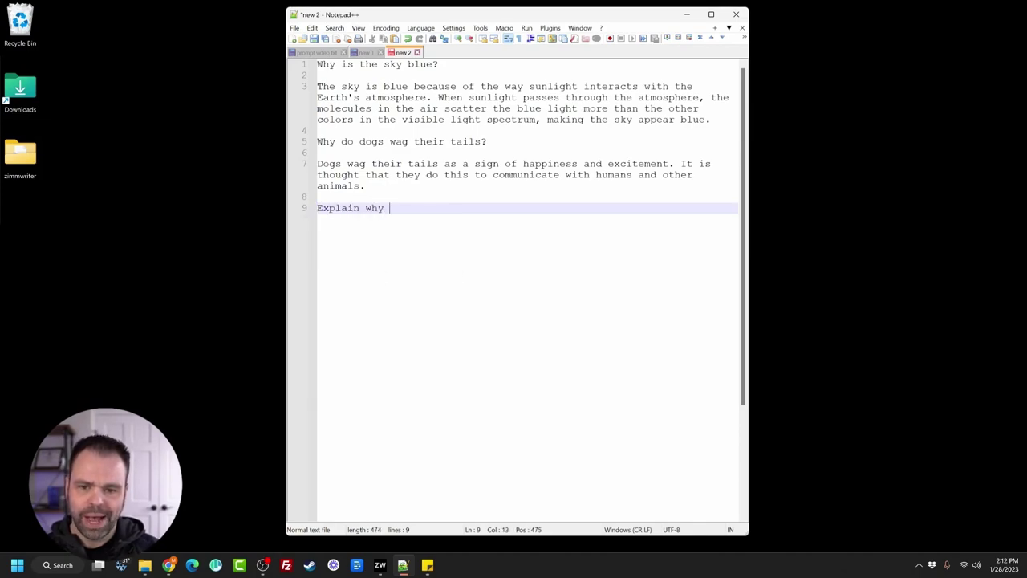
type("the ear")
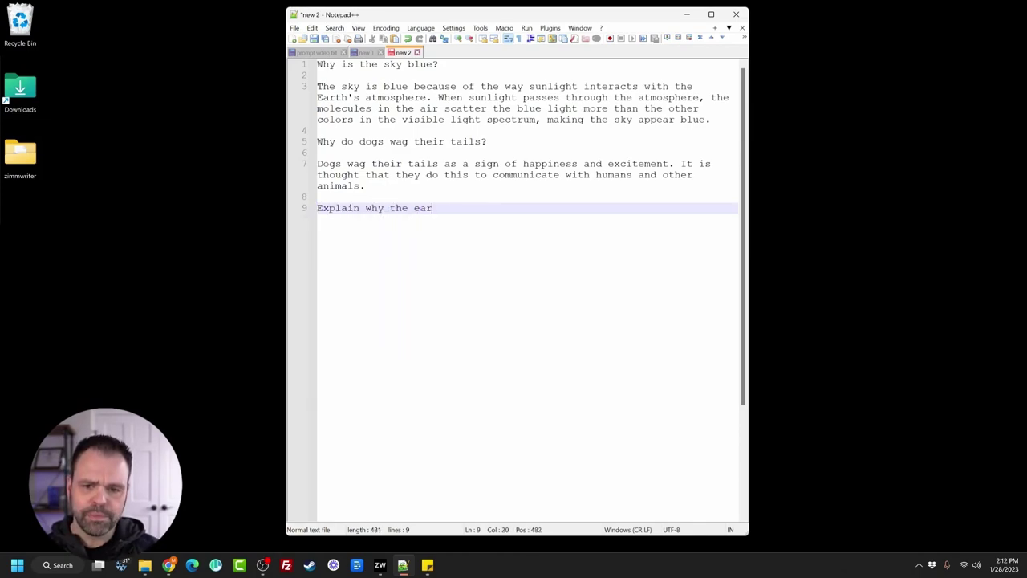
type("th is round. Use a")
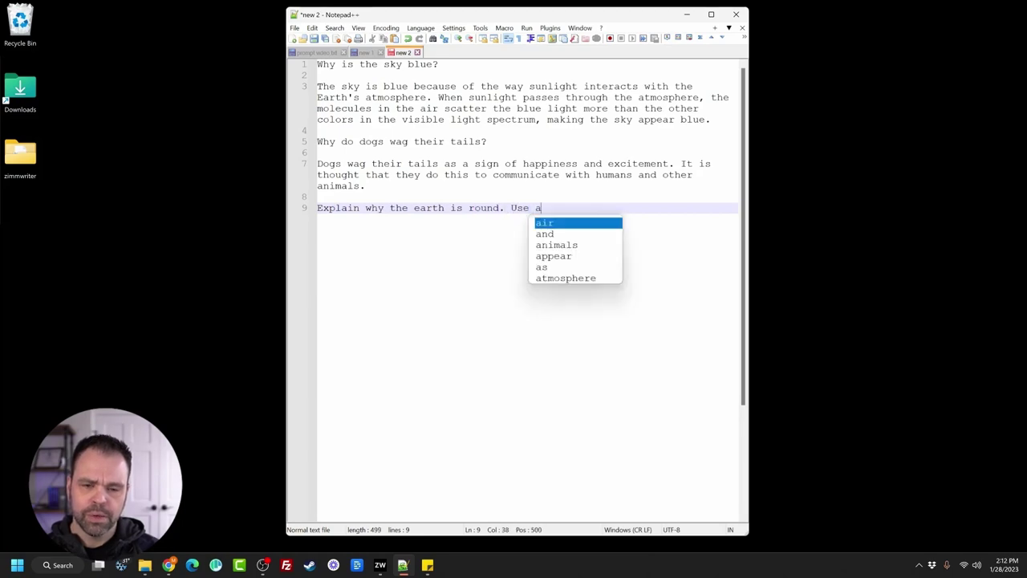
type(" joke and some ")
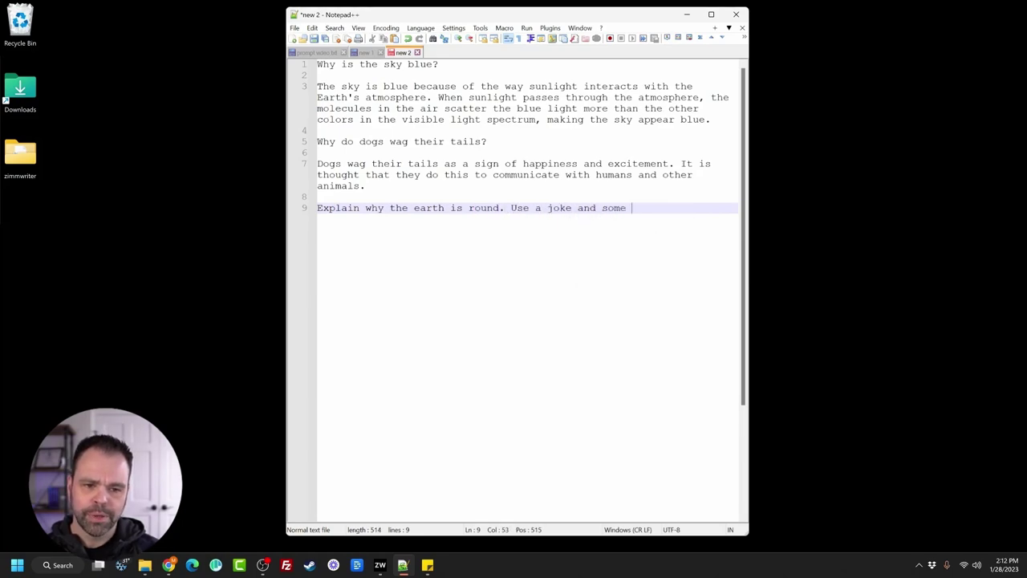
type("humor. W")
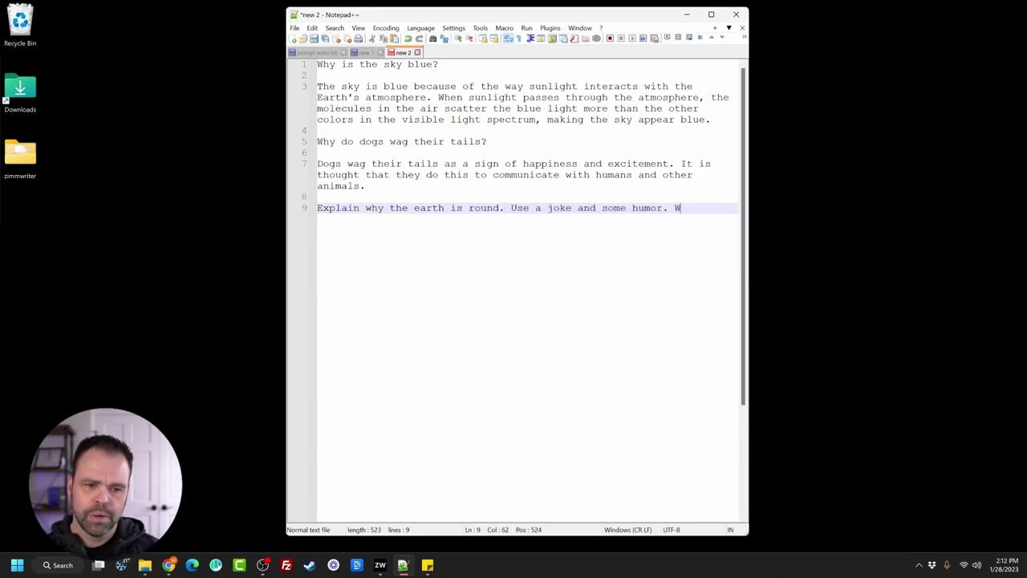
type("rite in the style of Al Capone.")
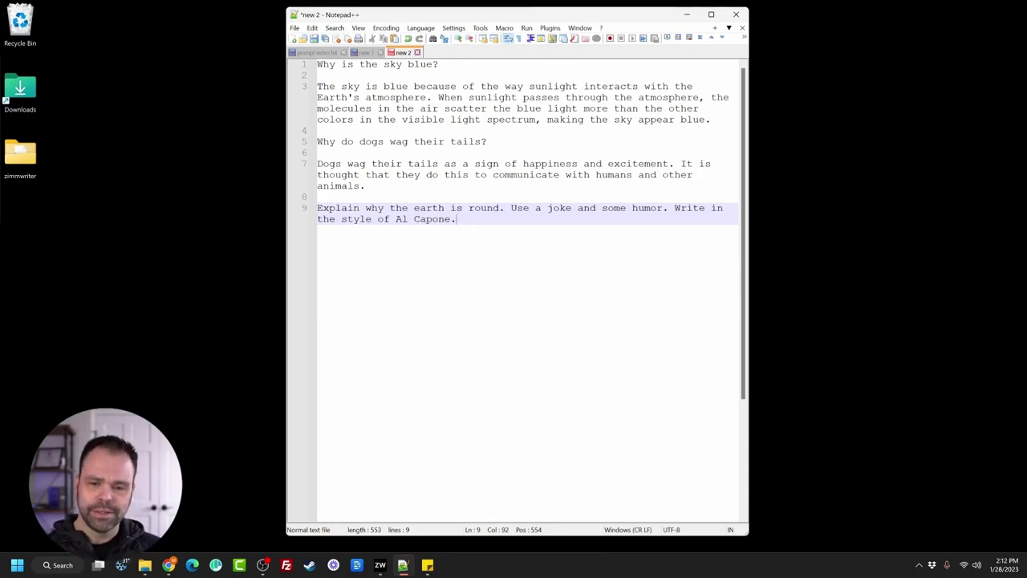
key("shift+Home")
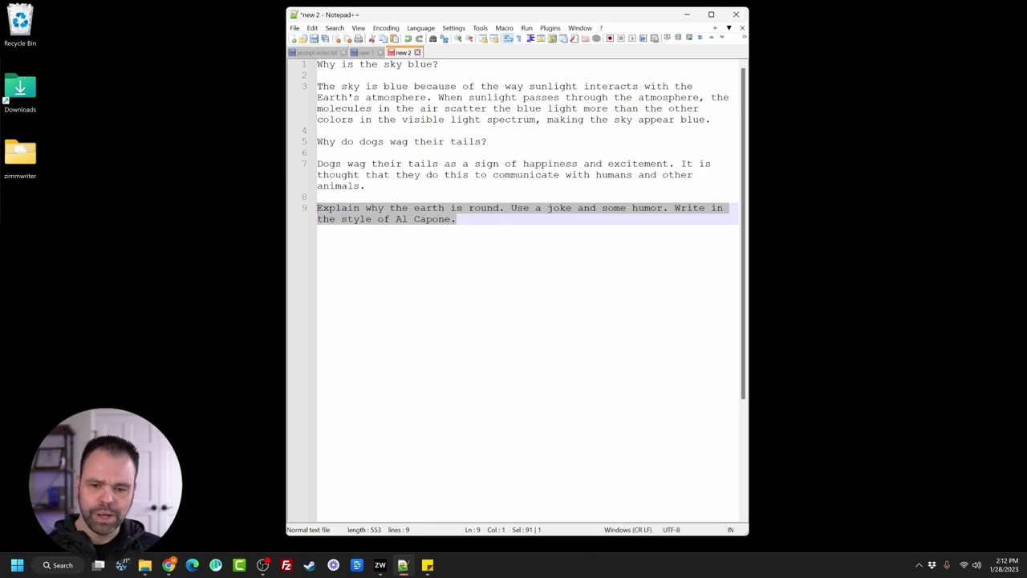
key("ctrl+alt+a")
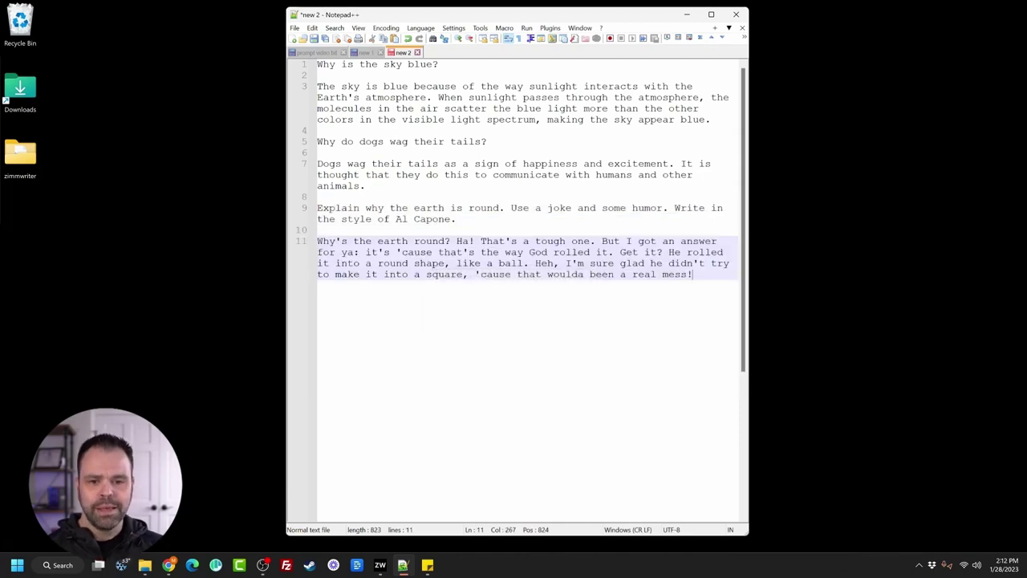
Step: Highlight the prompt's joke and humor sentence and the generated earth answer to review them
left_click_drag(511, 208, 668, 208)
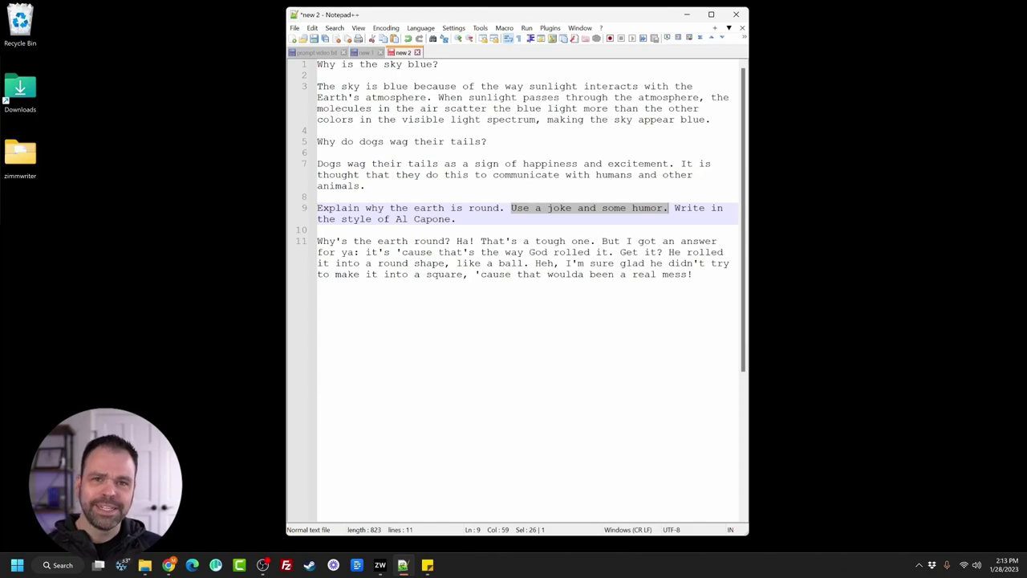
left_click_drag(692, 274, 317, 240)
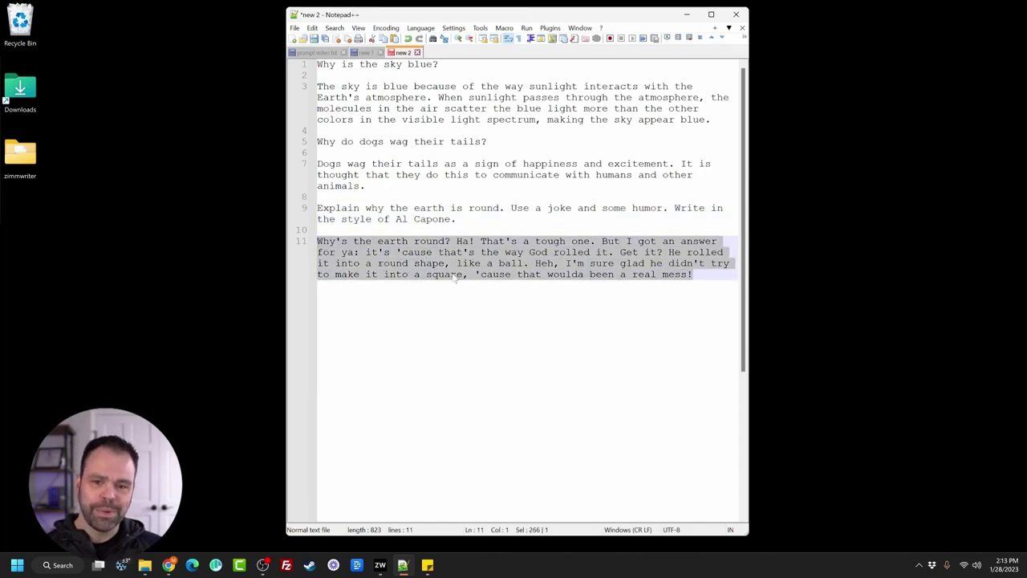
key("Right")
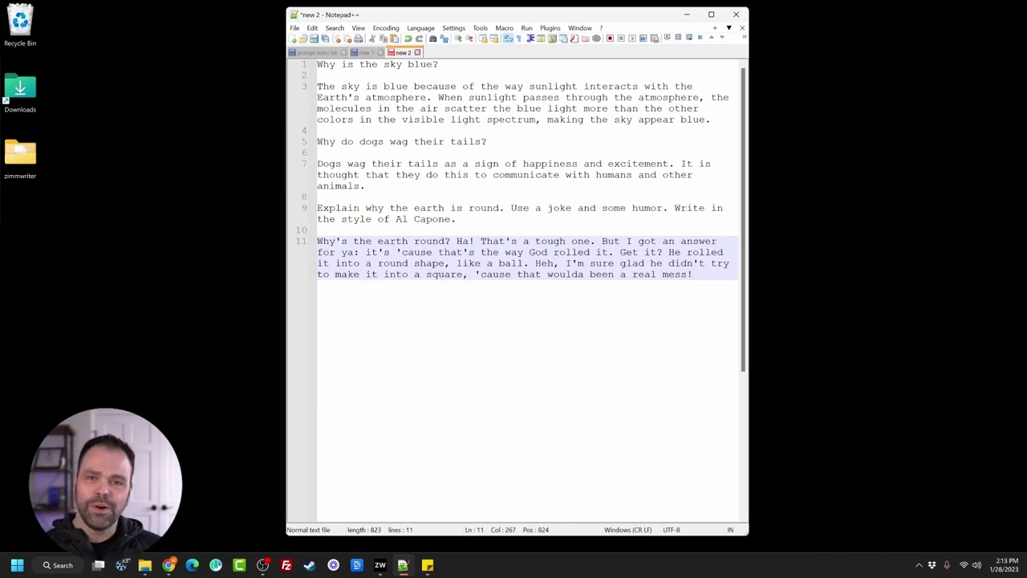
Step: Remove the generated earth answer and run the Magic Command on the same Al Capone prompt again
key("ctrl+z")
key("ctrl+z")
key("ctrl+z")
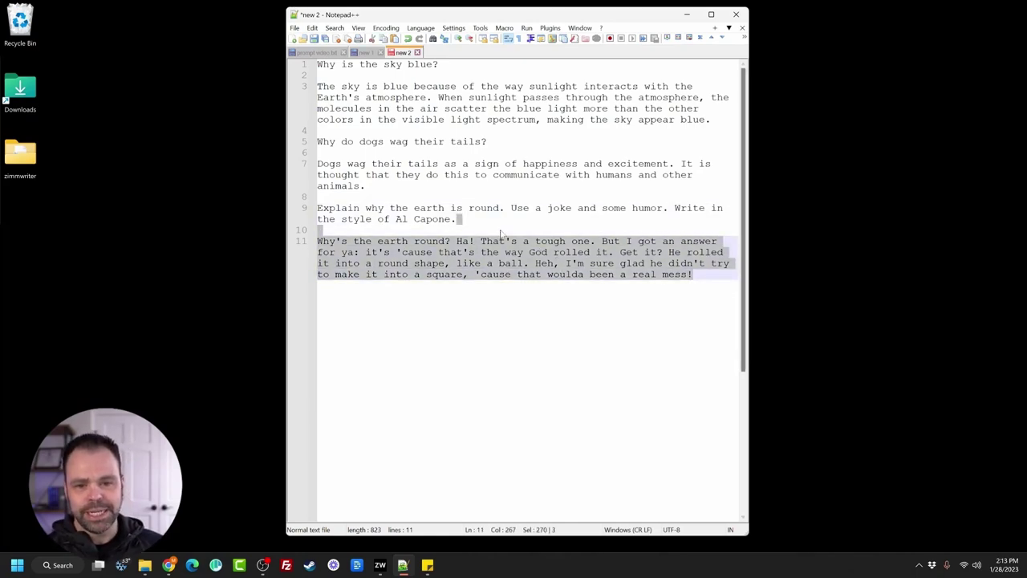
key("ctrl+alt+q")
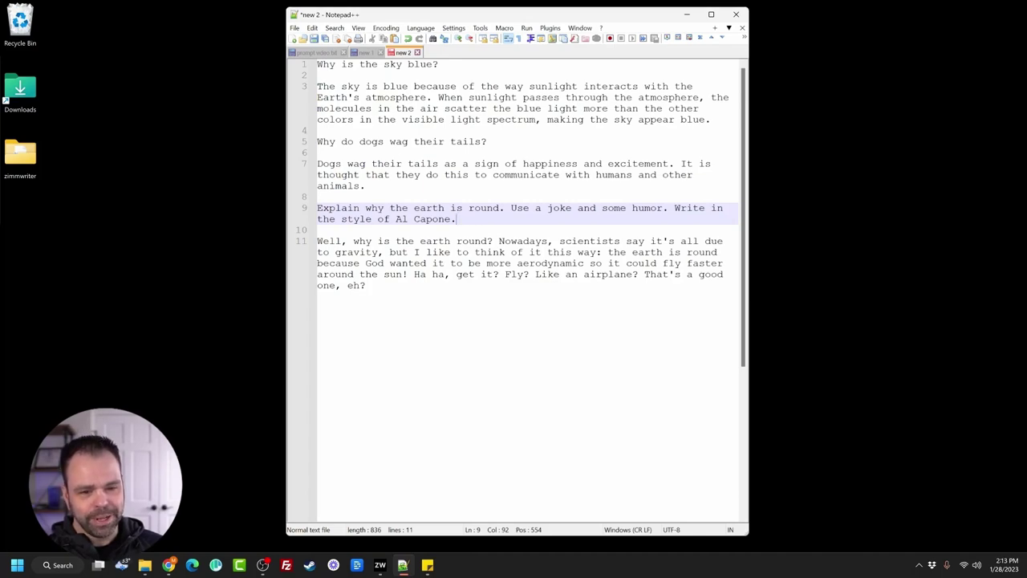
Step: Delete the answer below the earth prompt and the prompt's sentence "Use a joke and some humor."
key("ctrl+shift+End")
key("Delete")
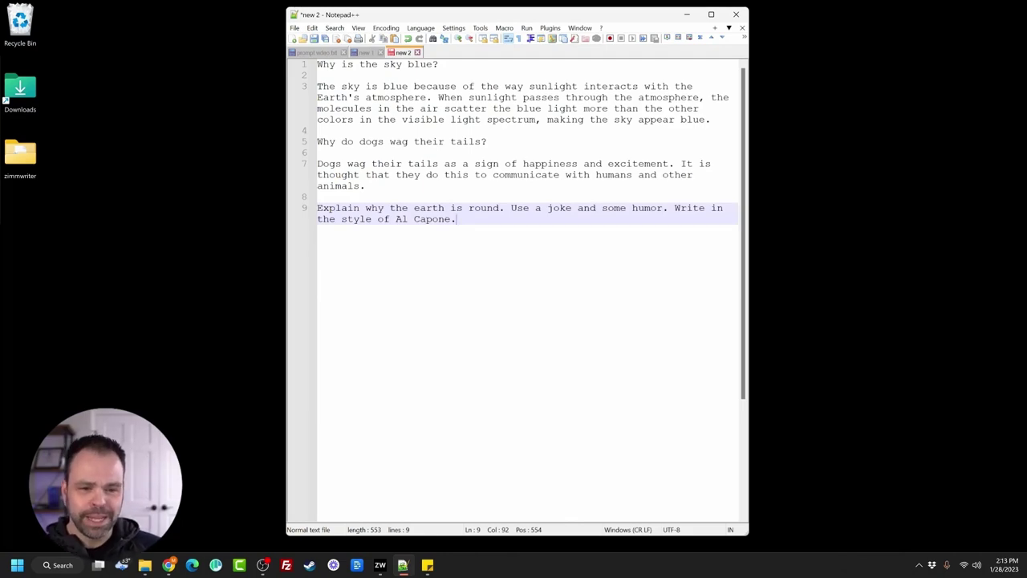
key("ctrl+Left")
key("ctrl+Left")
key("ctrl+Left")
key("ctrl+Left")
key("ctrl+Left")
key("ctrl+Left")
key("ctrl+Left")
key("ctrl+Left")
key("ctrl+shift+Left")
key("ctrl+shift+Left")
key("ctrl+shift+Left")
key("ctrl+shift+Left")
key("ctrl+shift+Left")
key("ctrl+shift+Left")
key("ctrl+shift+Left")
key("Delete")
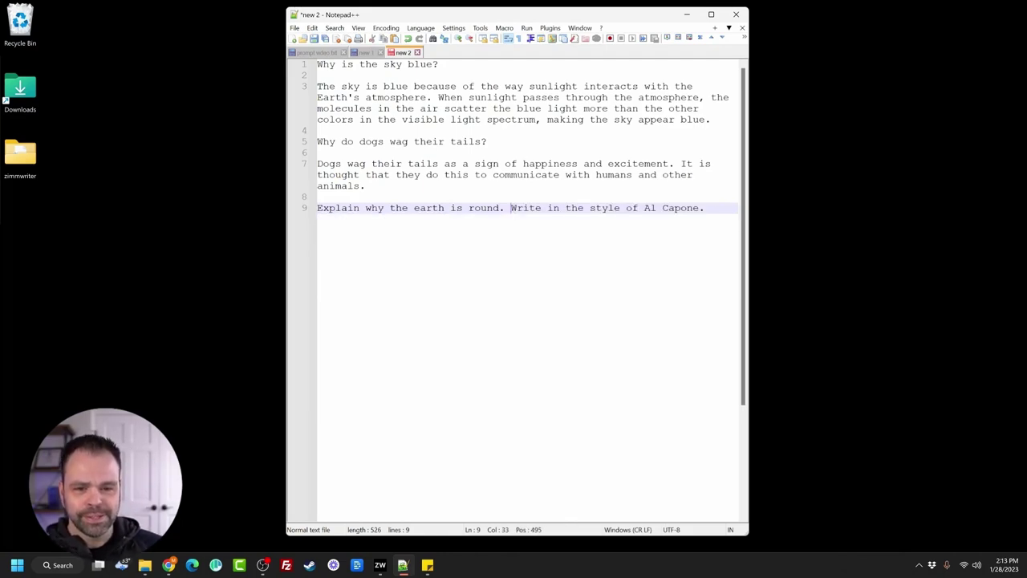
Step: Change the earth prompt's style from Al Capone to "Stephen King." and add the sentence "Make it depressing and scary."
key("End")
key("ctrl+shift+Left")
key("ctrl+shift+Left")
key("ctrl+shift+Left")
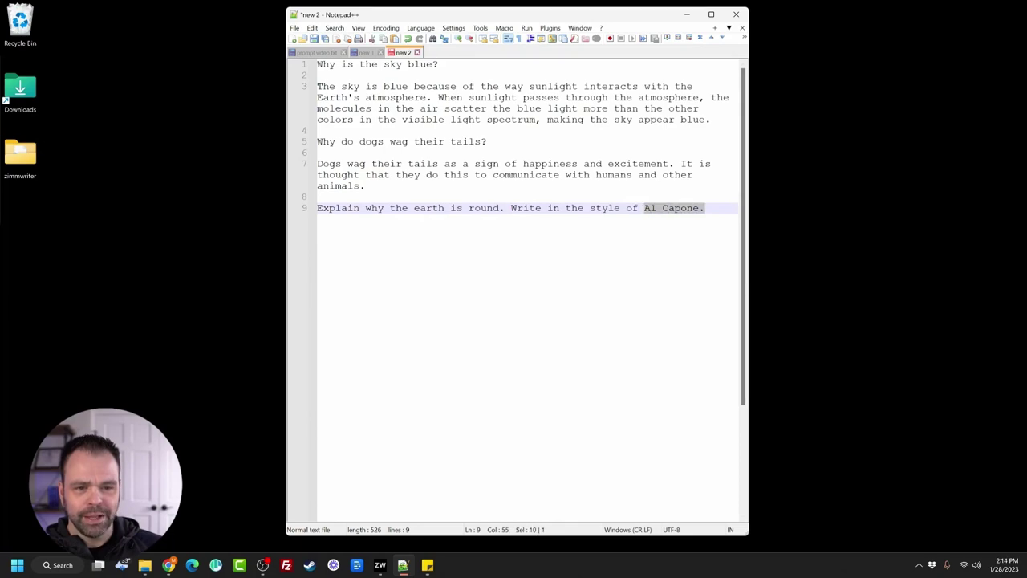
type("S")
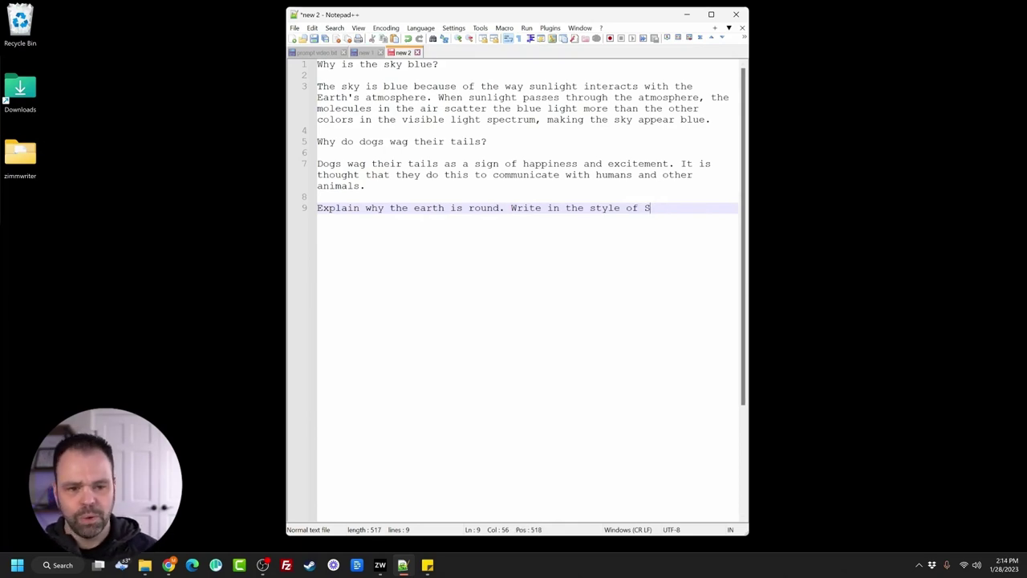
type("tephen King")
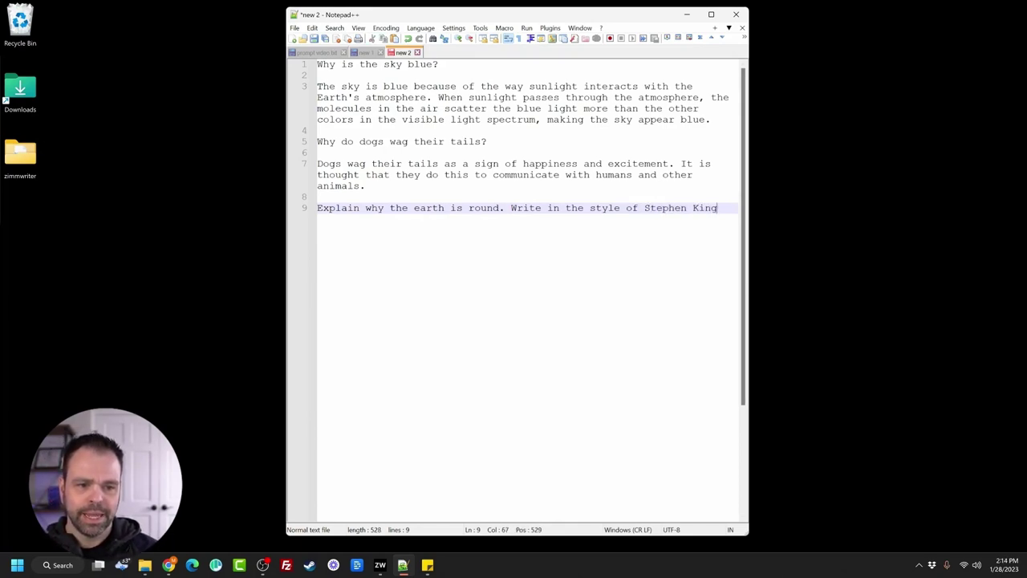
type(". Make it depressing.")
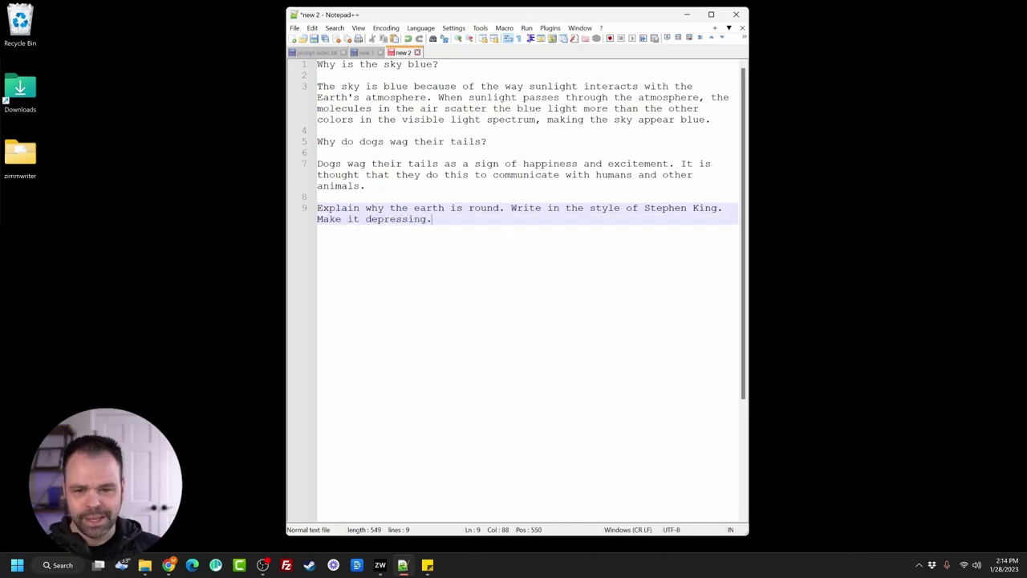
key("BackSpace")
type("and scary.")
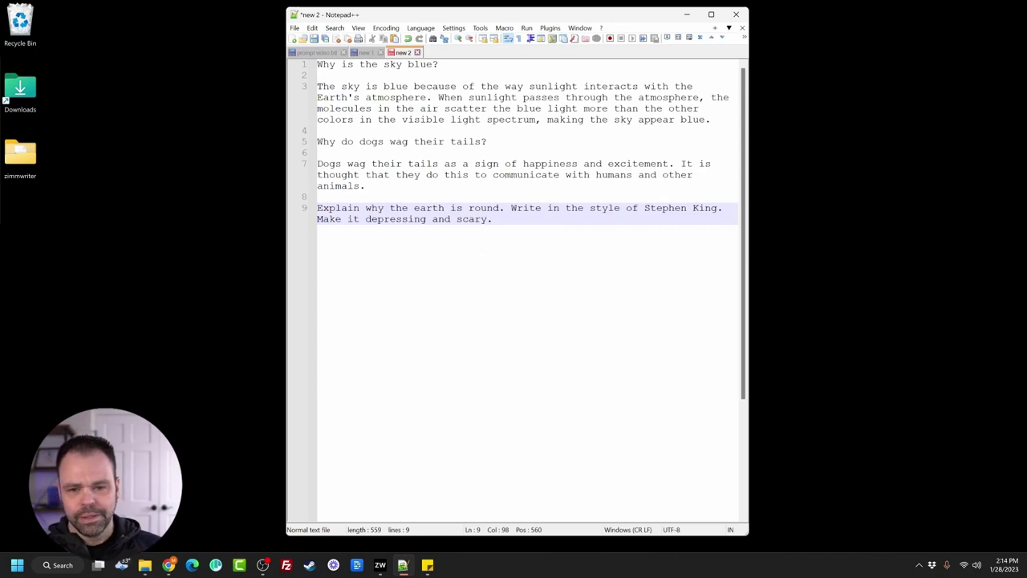
Step: Add the sentence "Use some gore." to the end of the Stephen King prompt
key("ctrl+shift+Left")
key("ctrl+shift+Left")
key("ctrl+shift+Left")
key("ctrl+shift+Left")
key("ctrl+shift+Left")
key("ctrl+shift+Left")
key("ctrl+shift+Left")
key("ctrl+shift+Left")
key("ctrl+shift+Left")
key("ctrl+shift+Left")
key("ctrl+shift+Left")
key("ctrl+shift+Left")
key("ctrl+shift+Left")
key("ctrl+shift+Left")
key("ctrl+shift+Left")
key("ctrl+shift+Left")
key("ctrl+shift+Left")
key("ctrl+shift+Left")
key("ctrl+shift+Left")
key("ctrl+shift+Left")
key("End")
type("Use some gore.")
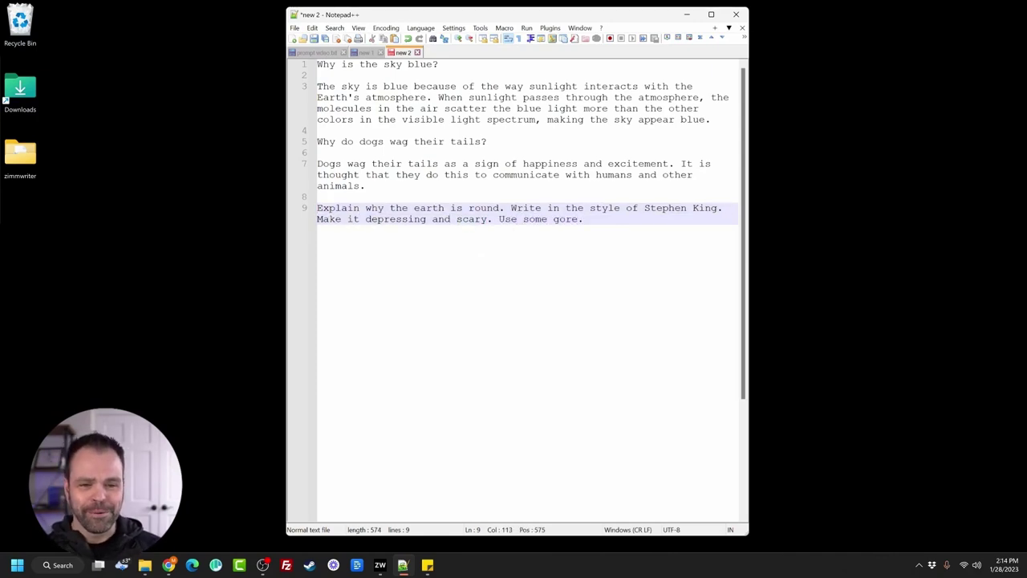
Step: Run the Magic Command on the whole Stephen King prompt, including the depressing, scary and gore instructions
key("ctrl+shift+Left")
key("ctrl+shift+Left")
key("ctrl+shift+Left")
key("ctrl+shift+Left")
key("ctrl+shift+Left")
key("ctrl+shift+Left")
key("ctrl+shift+Left")
key("ctrl+shift+Left")
key("ctrl+shift+Left")
key("ctrl+shift+Left")
key("ctrl+shift+Left")
key("ctrl+shift+Left")
key("ctrl+shift+Left")
key("ctrl+shift+Left")
key("ctrl+shift+Left")
key("ctrl+shift+Left")
key("ctrl+shift+Left")
key("ctrl+shift+Left")
key("ctrl+shift+Left")
key("ctrl+shift+Left")
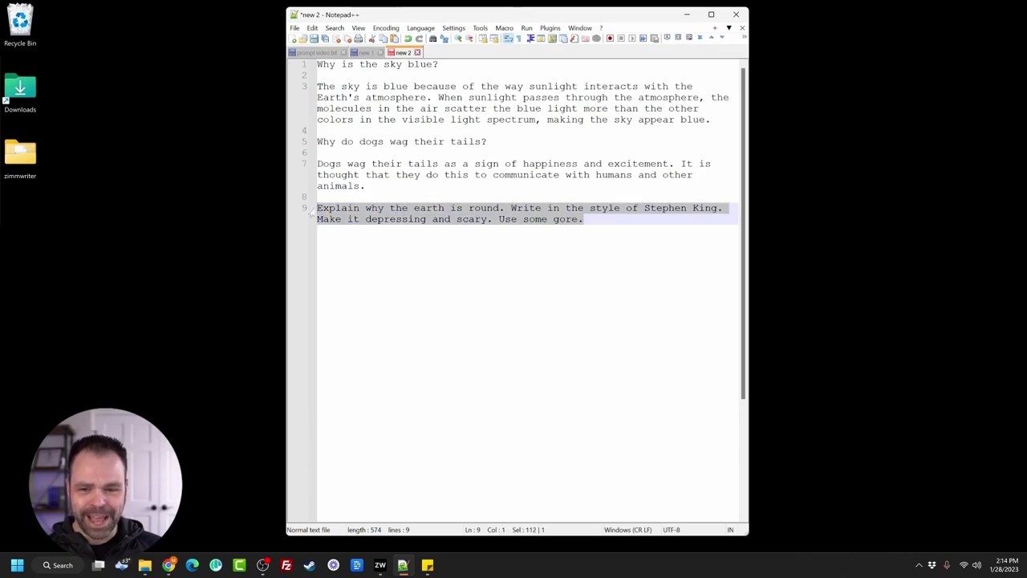
key("ctrl+alt+z")
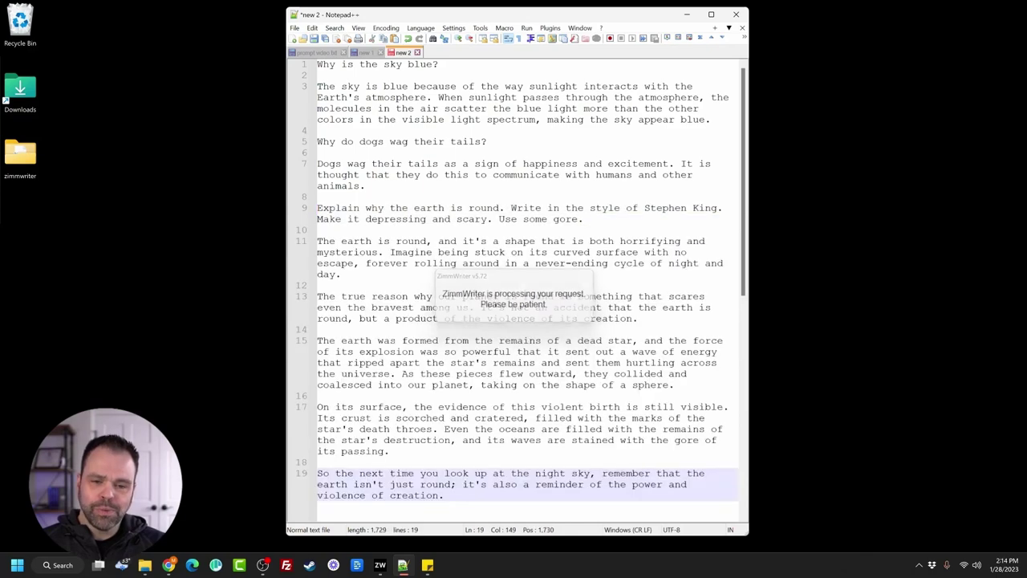
Step: Read through the generated Stephen King answer and delete it from below the prompt
scroll(522, 297, "down", 4)
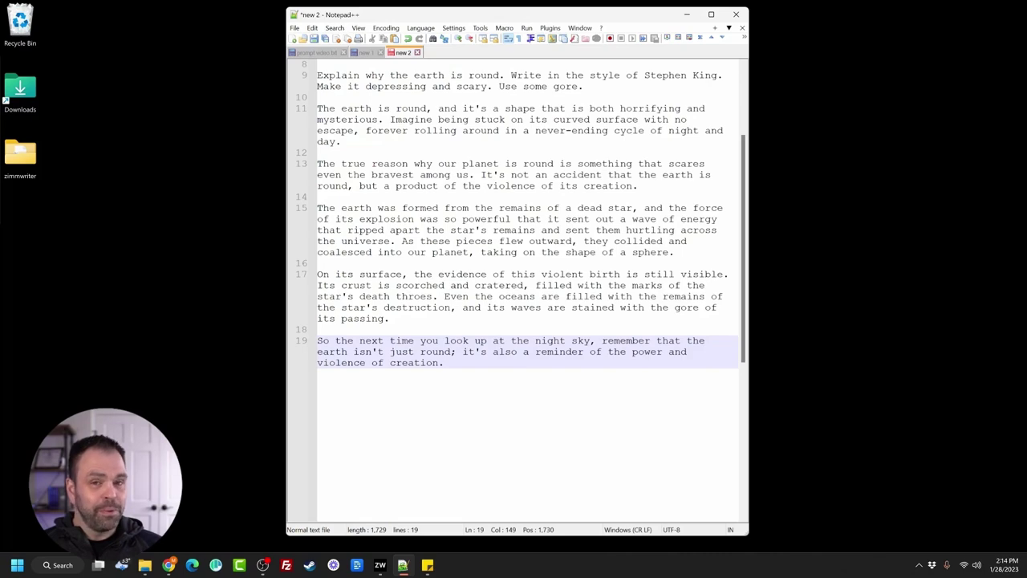
scroll(518, 289, "up", 4)
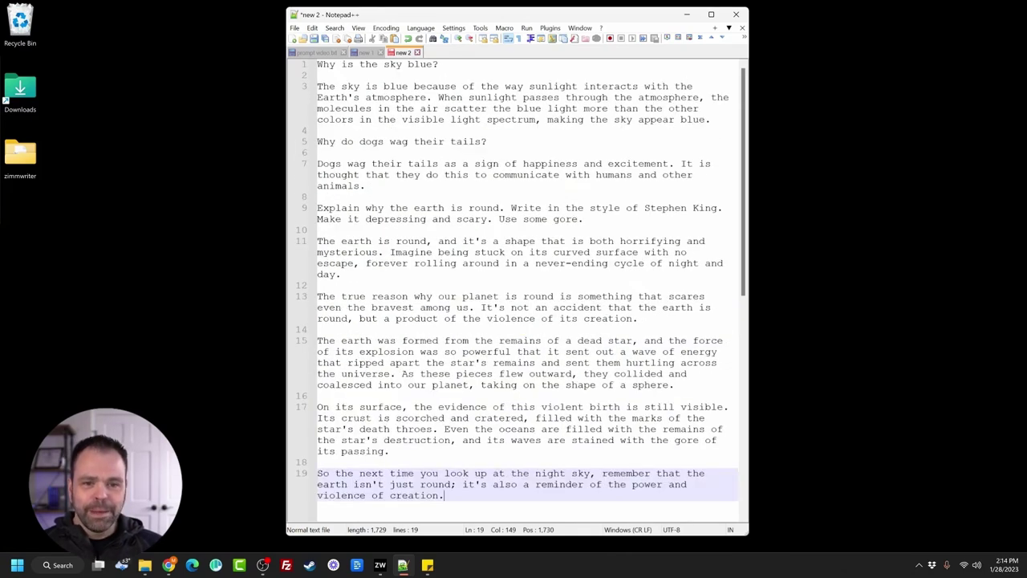
left_click(583, 219, "shift")
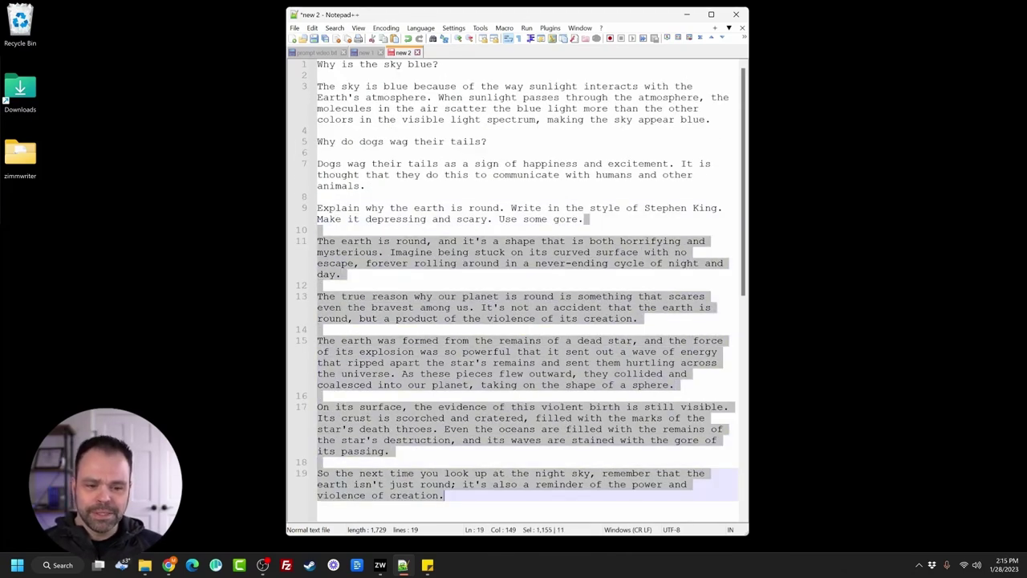
key("Delete")
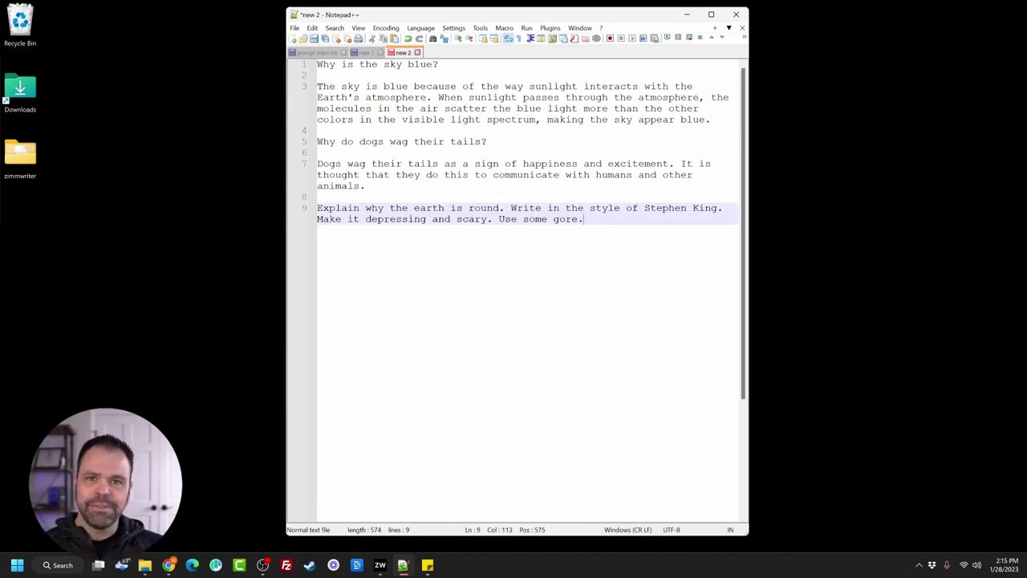
Step: Copy the whole Stephen King prompt, paste four more copies of it on line 9 and highlight the resulting text
left_click_drag(583, 219, 316, 208)
key("ctrl+c")
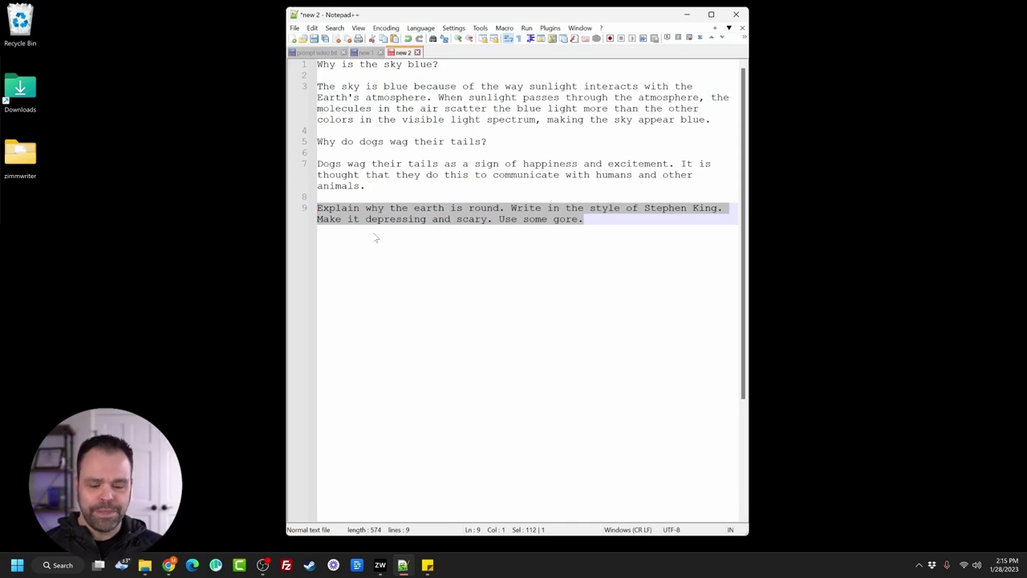
left_click(633, 217)
left_click_drag(585, 218, 500, 222)
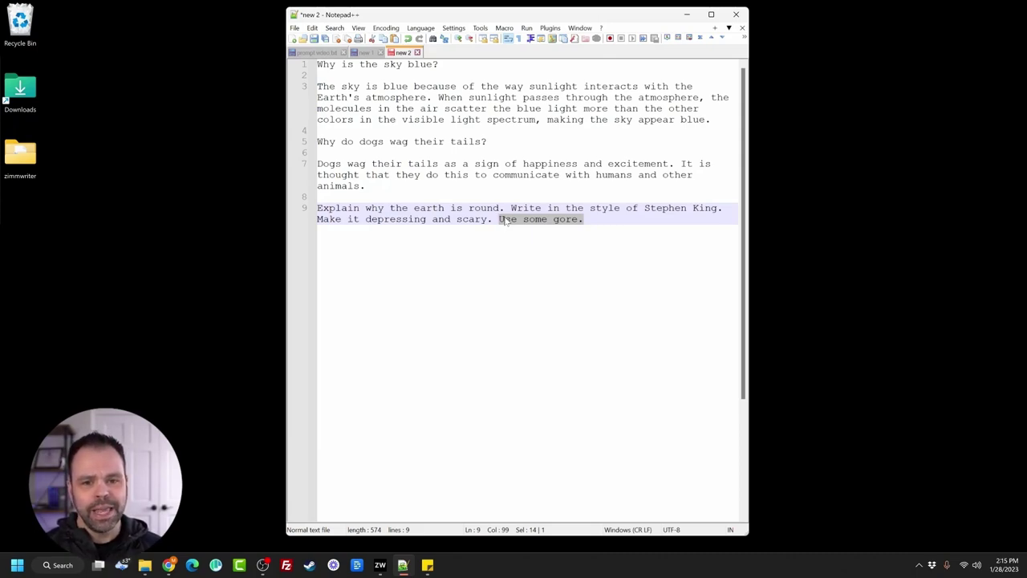
key("Right")
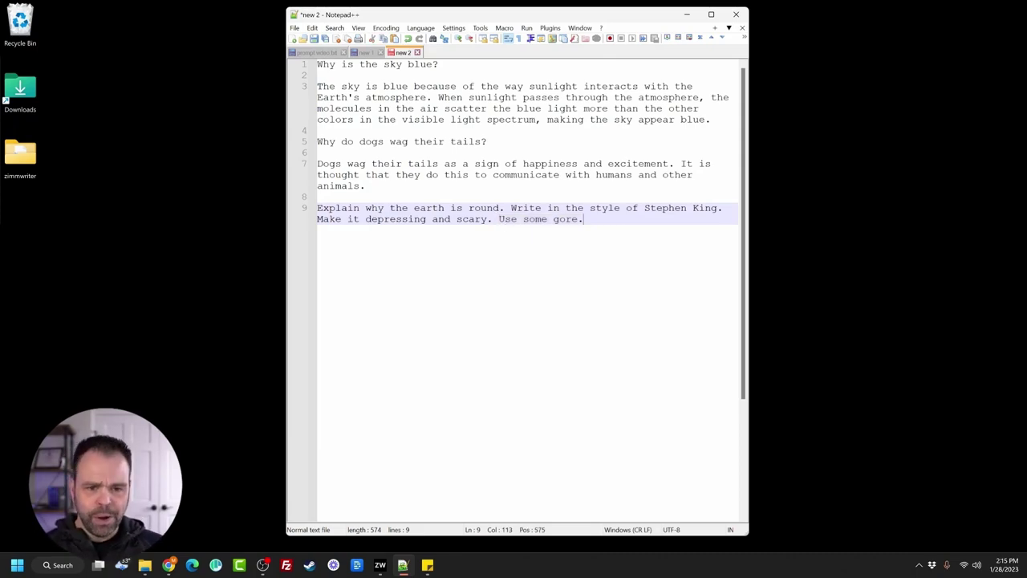
key("ctrl+v")
key("ctrl+v")
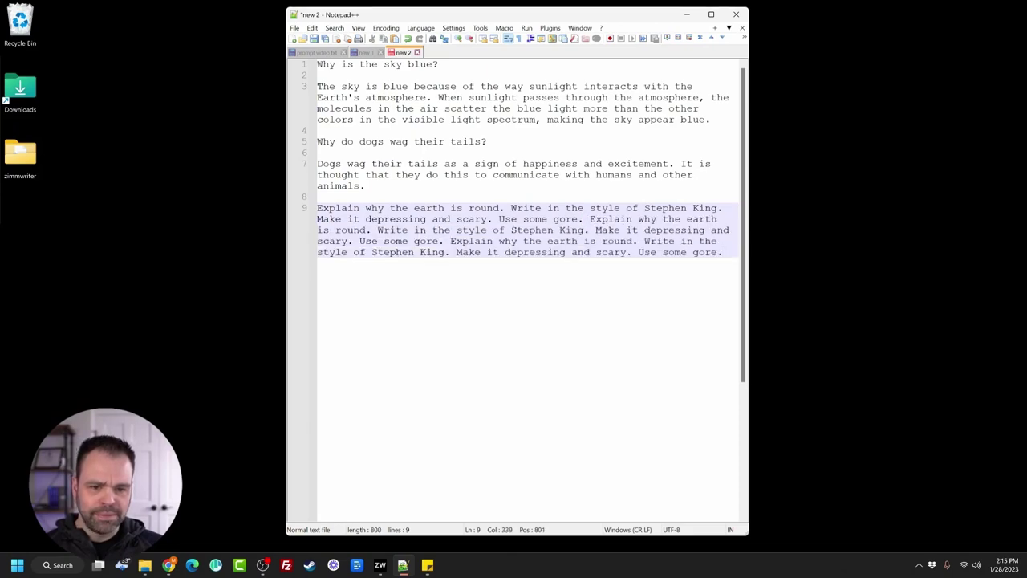
key("ctrl+v")
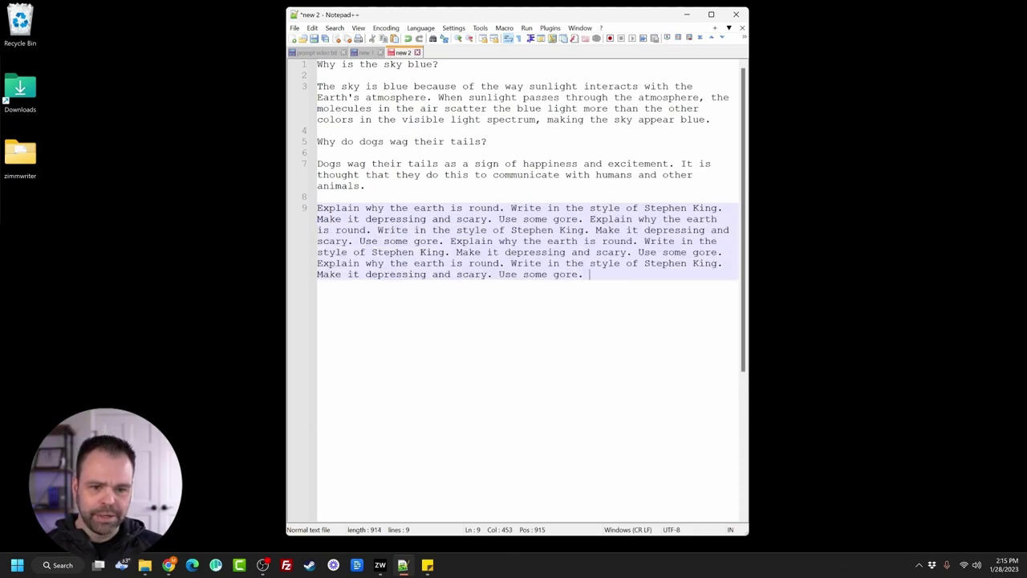
key("ctrl+v")
key("shift+Home")
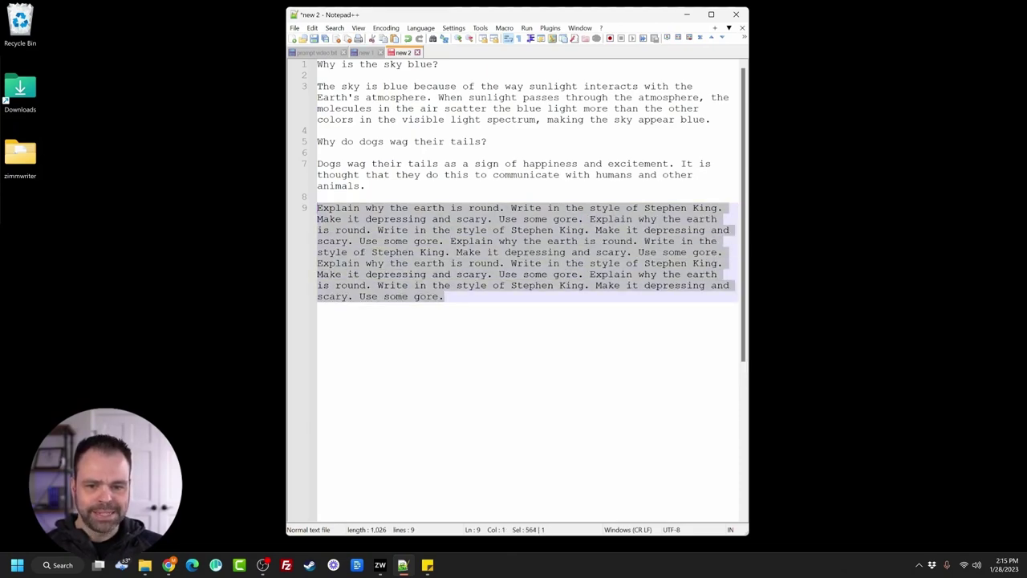
Step: Delete the four pasted prompt copies, leaving only the original Stephen King prompt on line 9
left_click(482, 241)
left_click_drag(589, 218, 443, 296)
key("BackSpace")
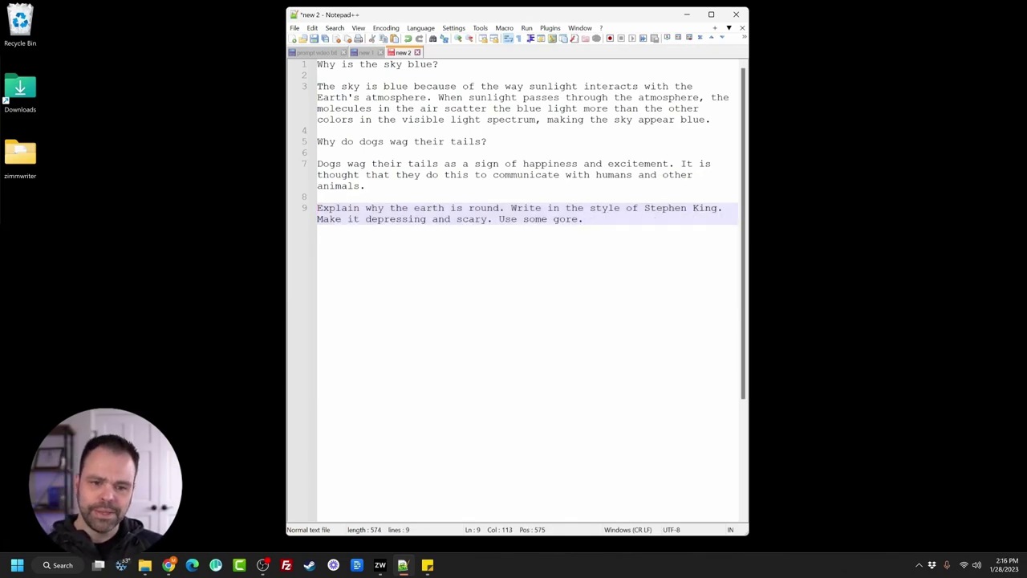
Step: Highlight the prompt's style and gore sentences, and append the sentence "Write 5 paragraphs." to it
left_click_drag(510, 208, 723, 208)
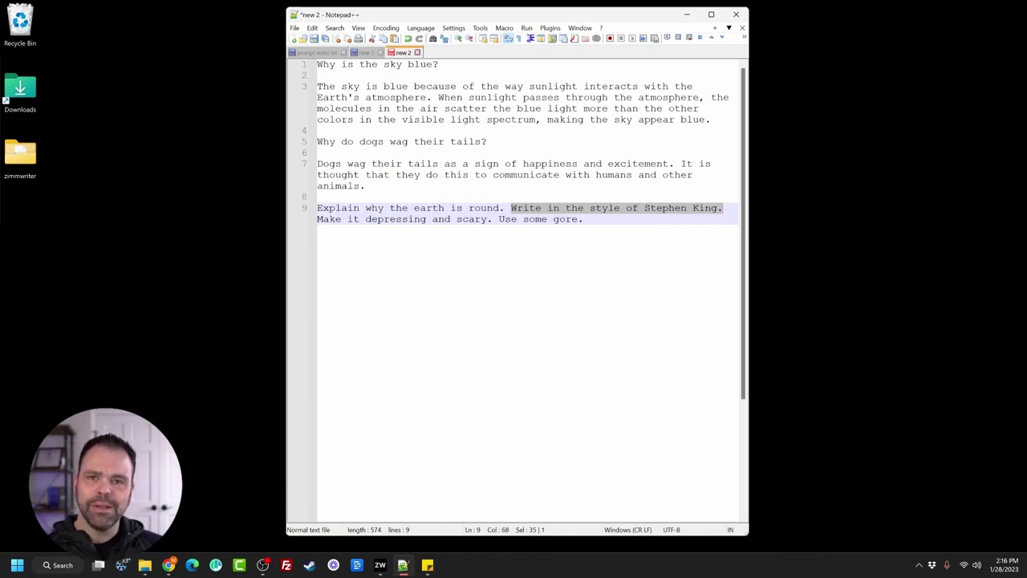
left_click_drag(583, 219, 499, 219)
left_click(537, 266)
type("Write 5 paragaraphs")
key("BackSpace")
key("BackSpace")
key("BackSpace")
key("BackSpace")
key("BackSpace")
key("BackSpace")
type("raphs.")
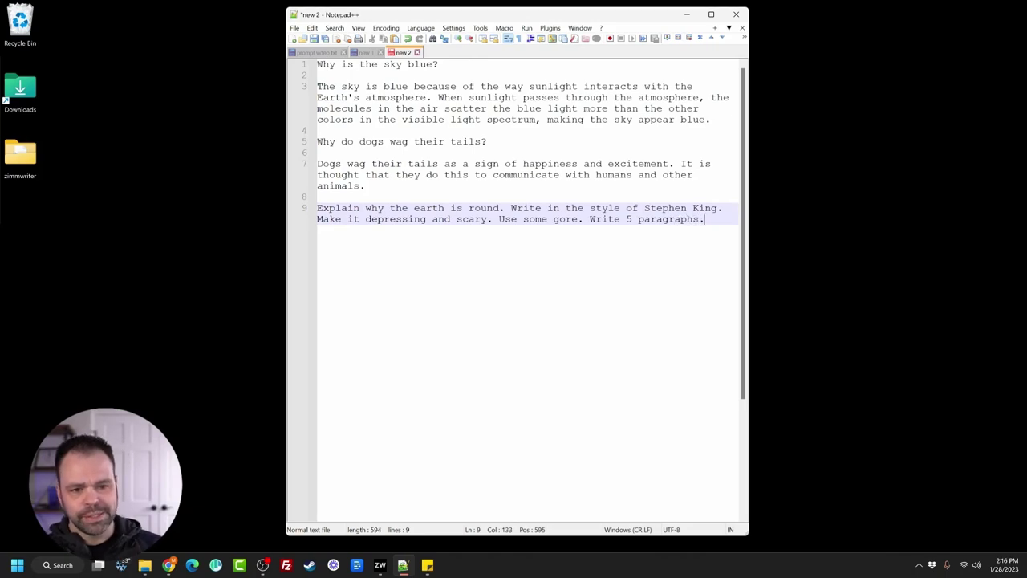
Step: Run the Magic Command on the Stephen King prompt that asks for 5 paragraphs
key("shift+Home")
key("shift+Home")
key("ctrl+alt+z")
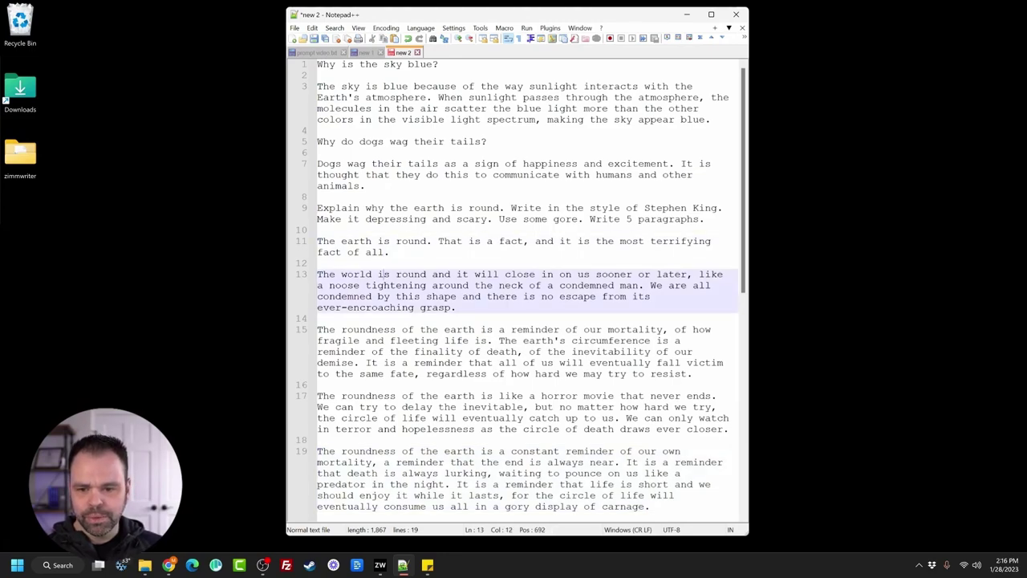
Step: Delete the generated five-paragraph answer and the blank line below the prompt, and select the remaining prompt
left_click(447, 472)
scroll(521, 289, "up", 2)
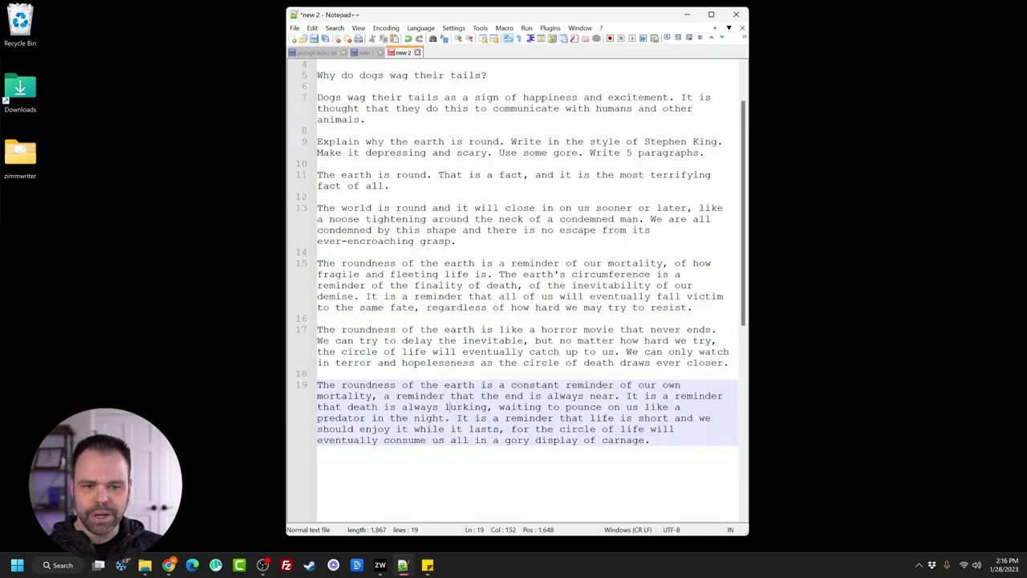
key("shift+Up")
key("shift+Up")
key("shift+Up")
key("shift+Up")
key("shift+Up")
key("shift+Up")
key("shift+Up")
key("shift+Up")
key("shift+Up")
key("shift+Up")
key("shift+Up")
key("shift+Up")
key("shift+Up")
key("shift+Up")
key("shift+Up")
key("shift+Up")
key("shift+Up")
key("shift+Up")
key("shift+Up")
key("shift+Up")
key("Delete")
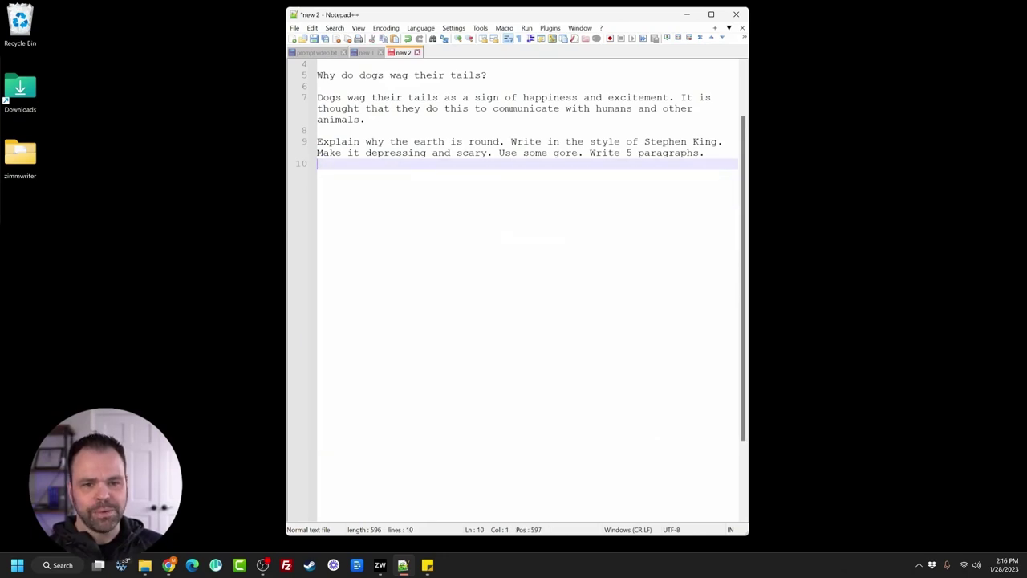
key("shift+Home")
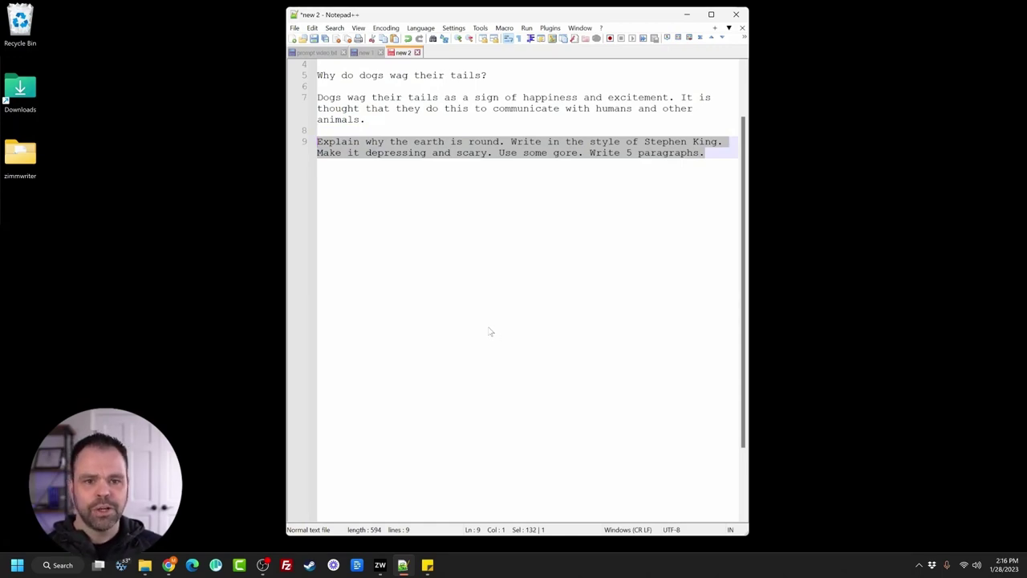
Step: Reword the prompt's last sentence to "Use five paragraphs."
left_click(590, 152)
double_click(629, 152)
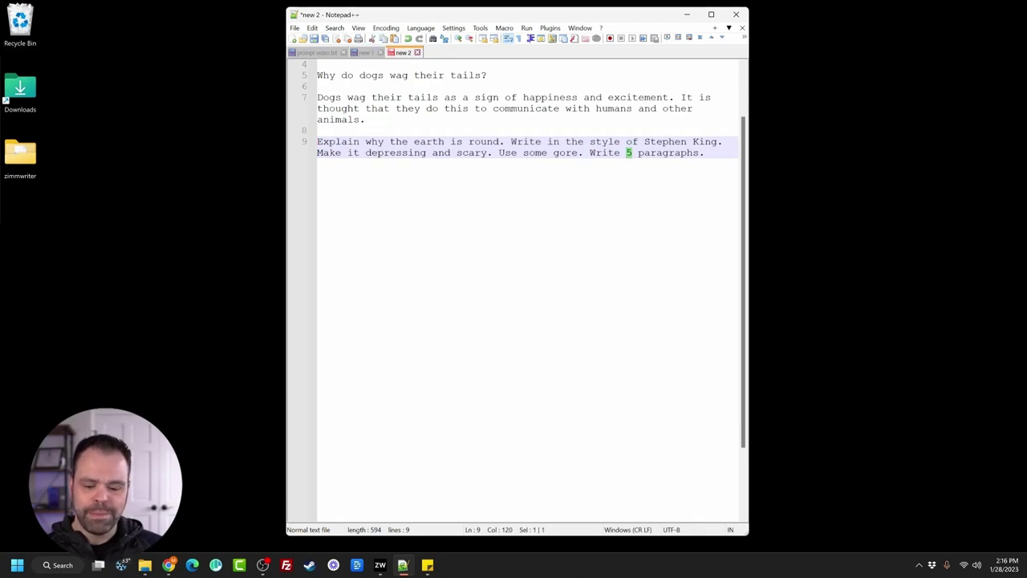
type("five")
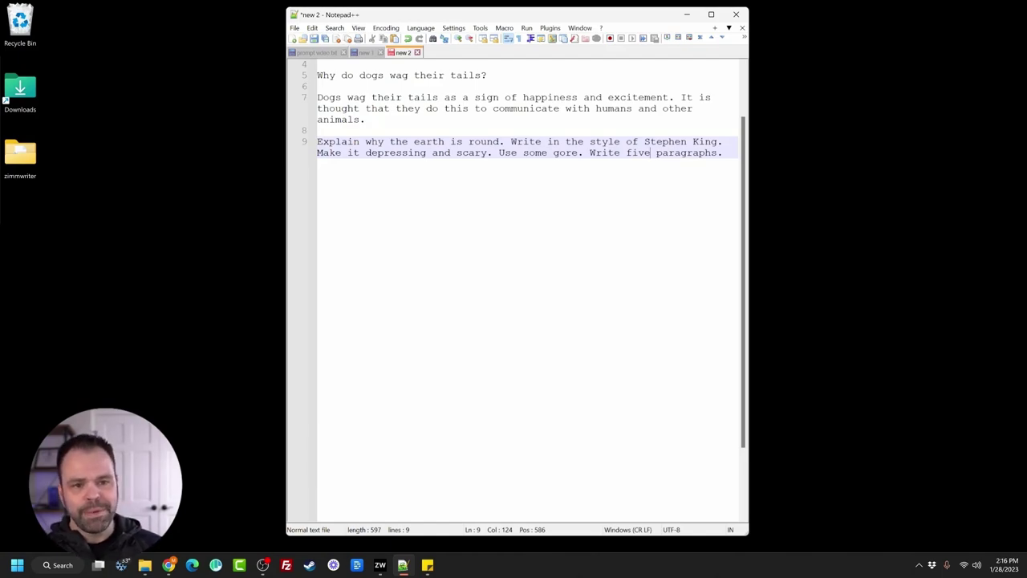
double_click(605, 152)
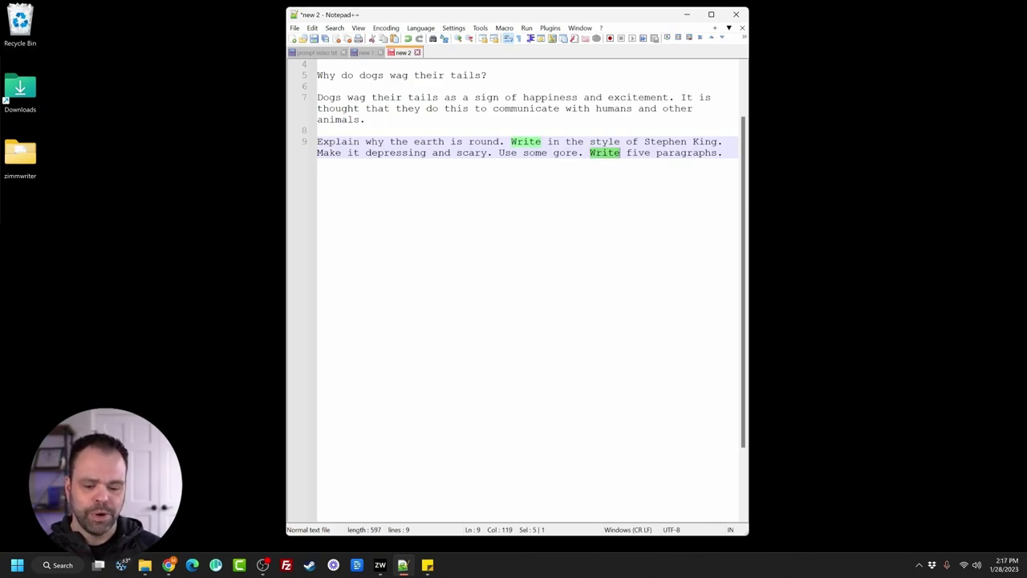
type("Use")
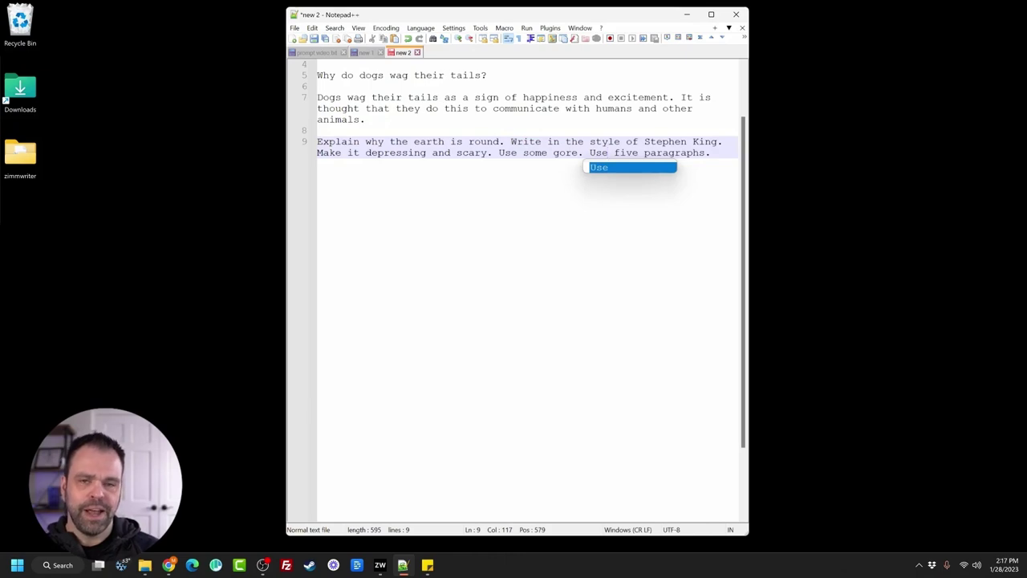
left_click(710, 152)
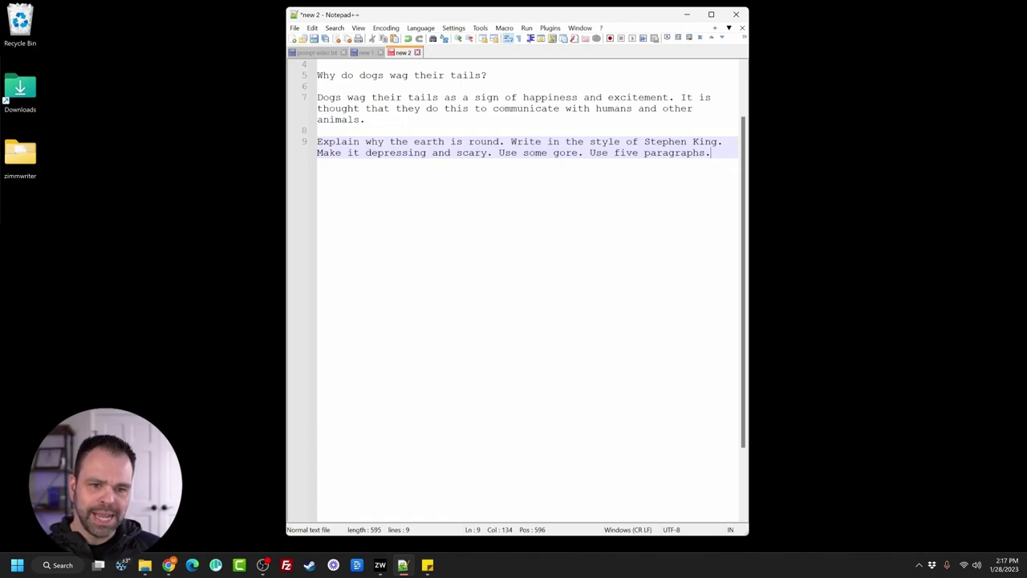
Step: Reword the prompt's gore sentence to "Write the output in a way that uses some gore."
left_click_drag(578, 152, 500, 156)
left_click(524, 153)
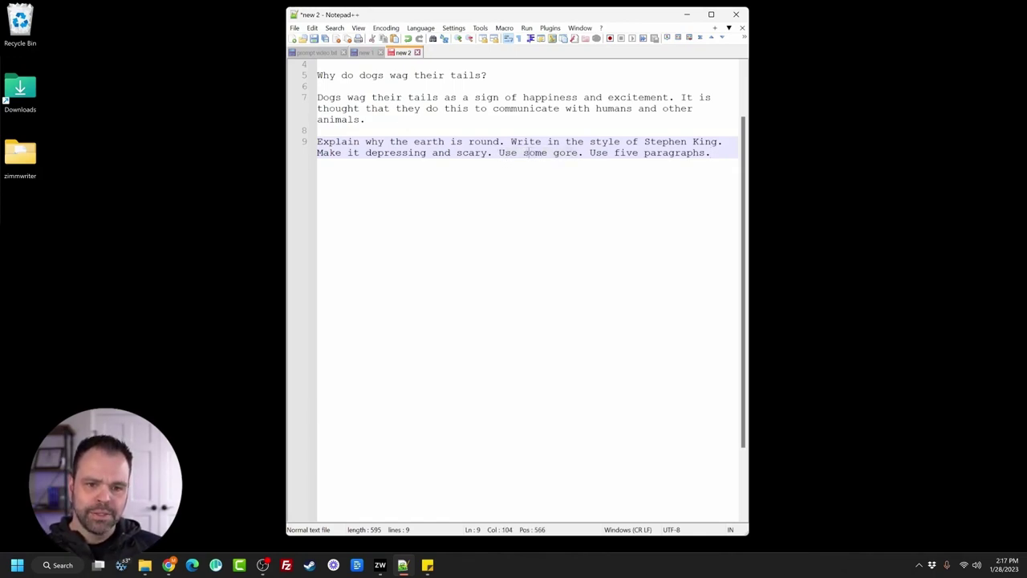
double_click(508, 152)
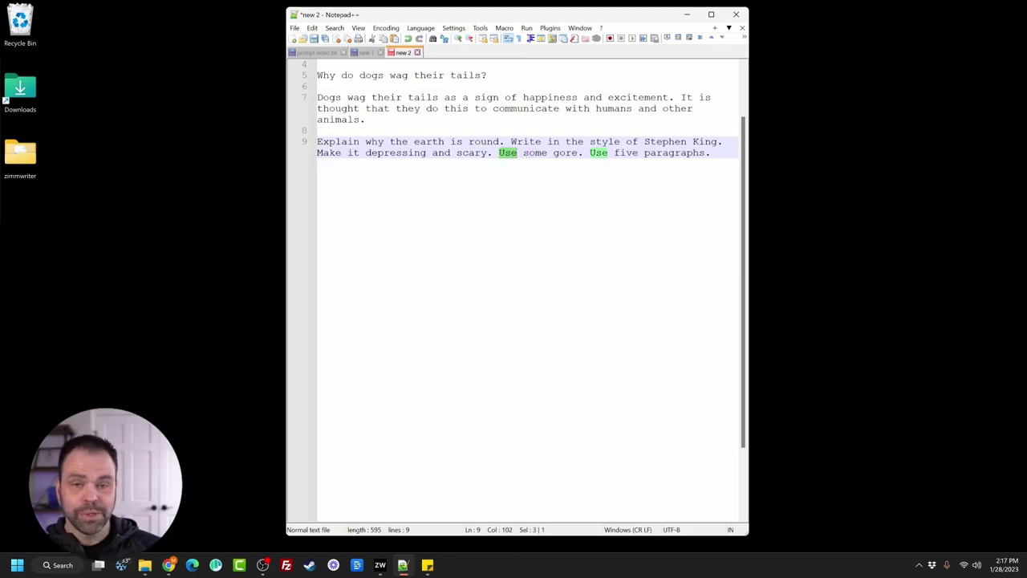
type("Write ")
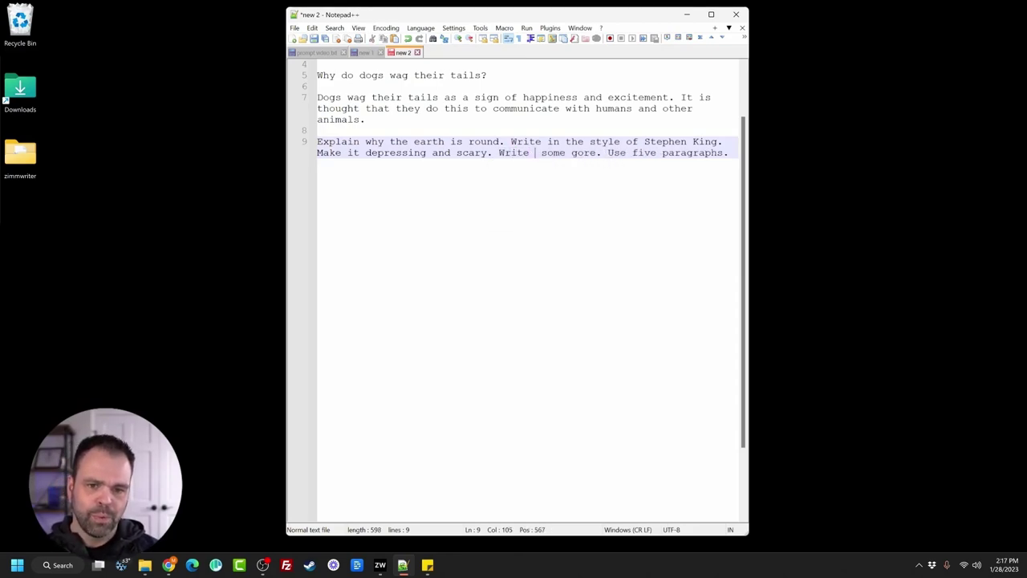
type("the output ")
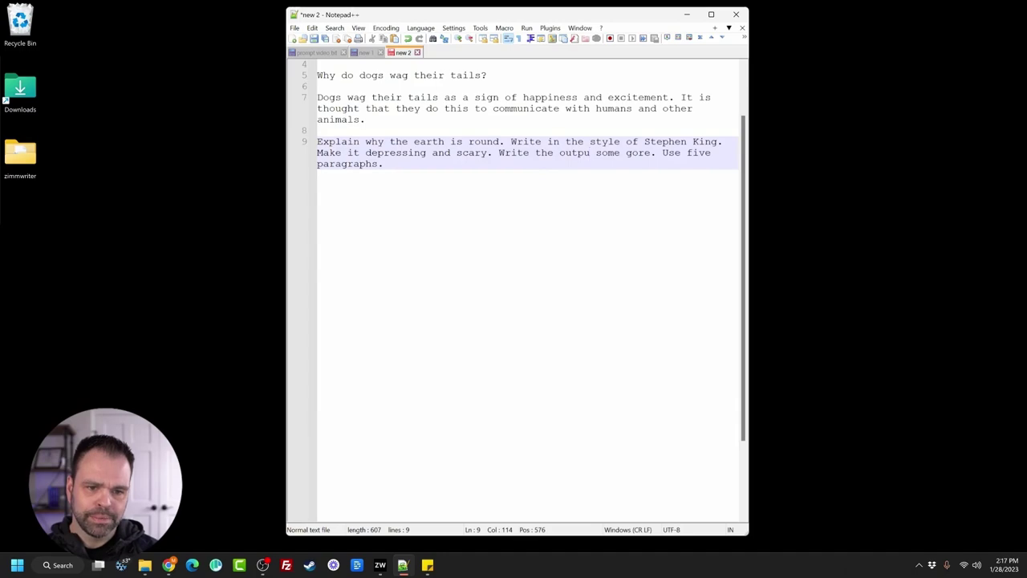
type("in a way that uses")
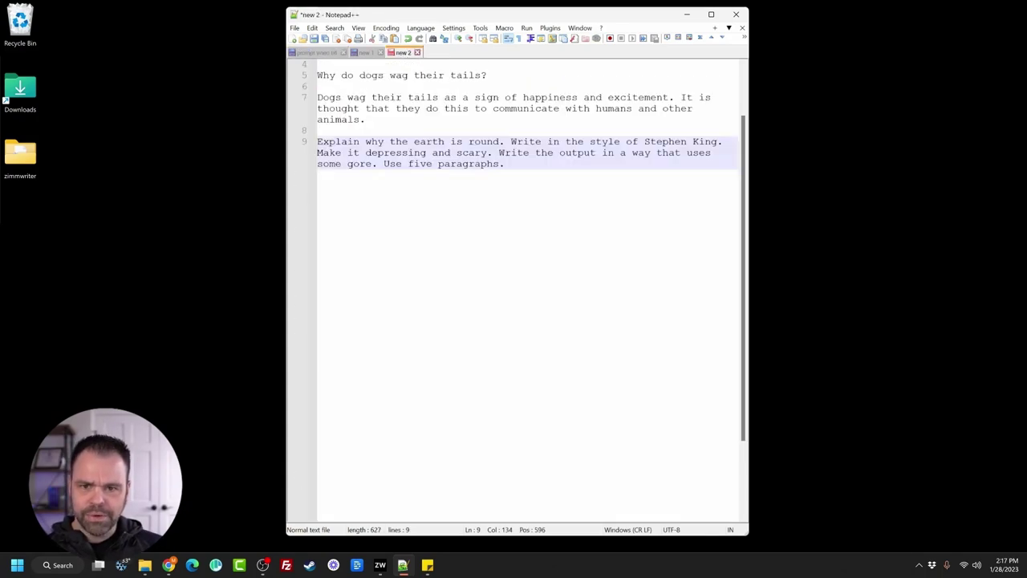
Step: Show the T&J Rooter Service prompt in the "new 1" document, and switch to Chrome with the company's website
scroll(513, 241, "up", 2)
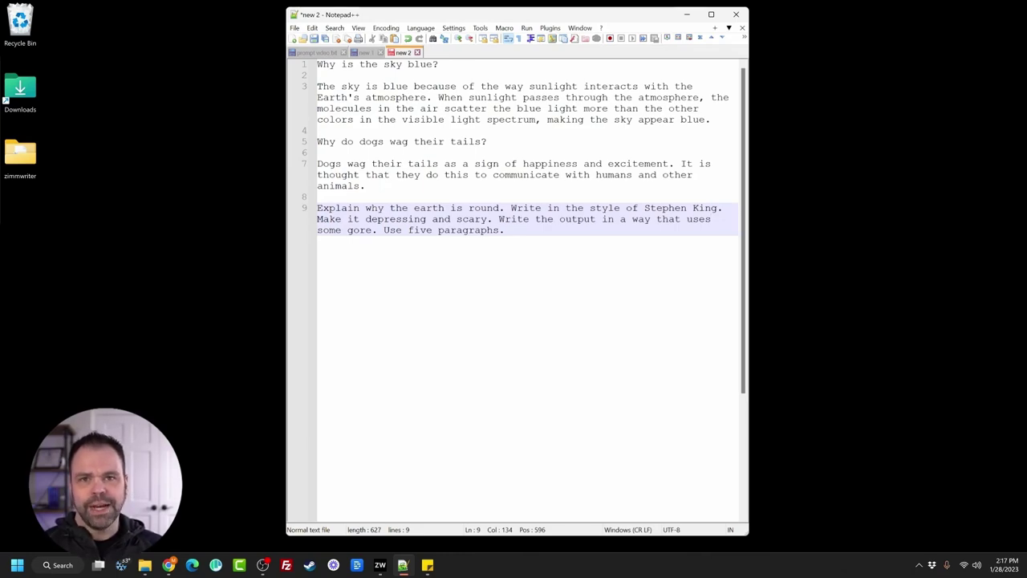
left_click(367, 53)
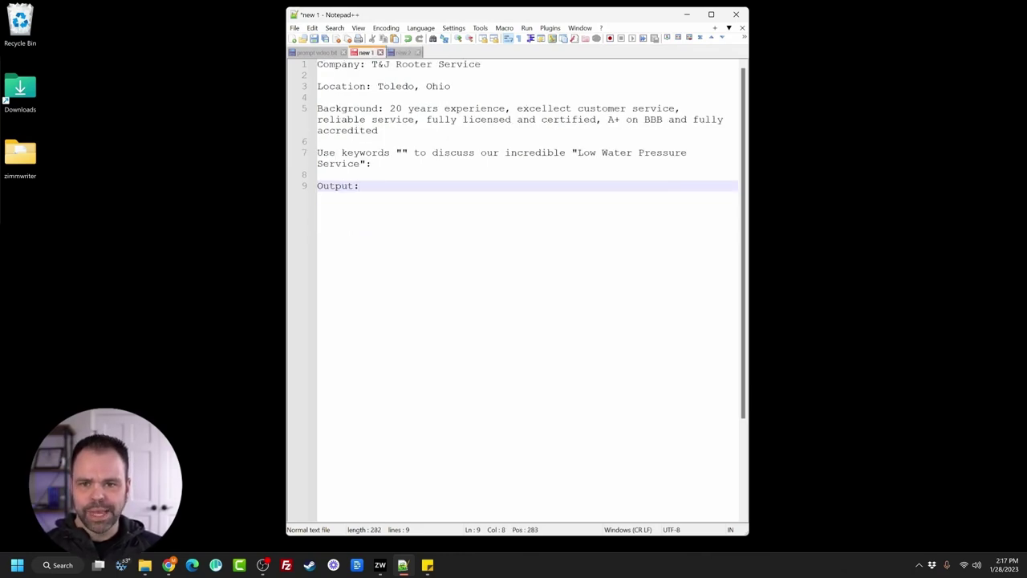
left_click(169, 564)
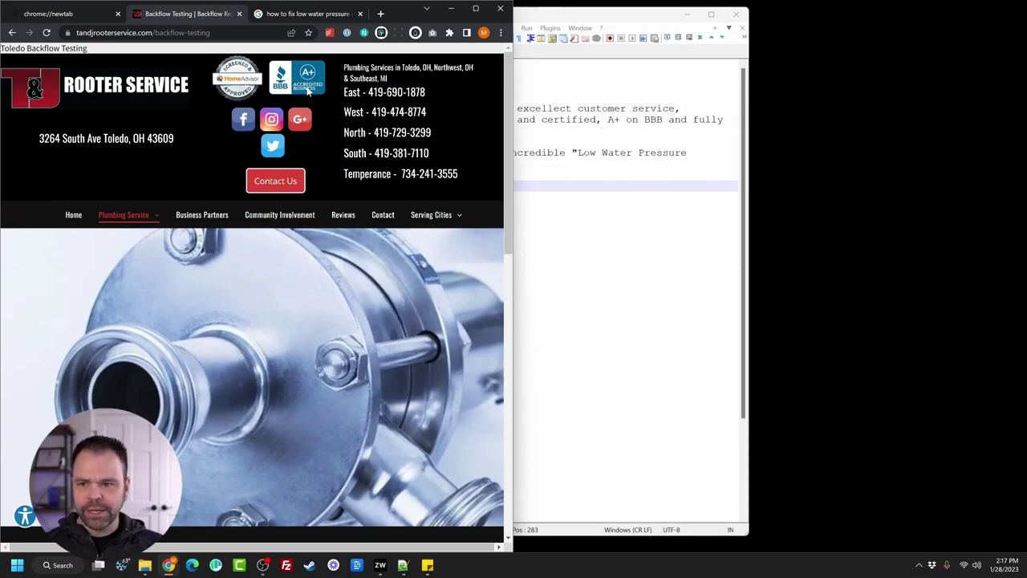
Step: Open the T&J Rooter Service home page and examine its company description, footer details and list of plumbing services
scroll(220, 357, "down", 5)
scroll(216, 360, "up", 1)
left_click(214, 362)
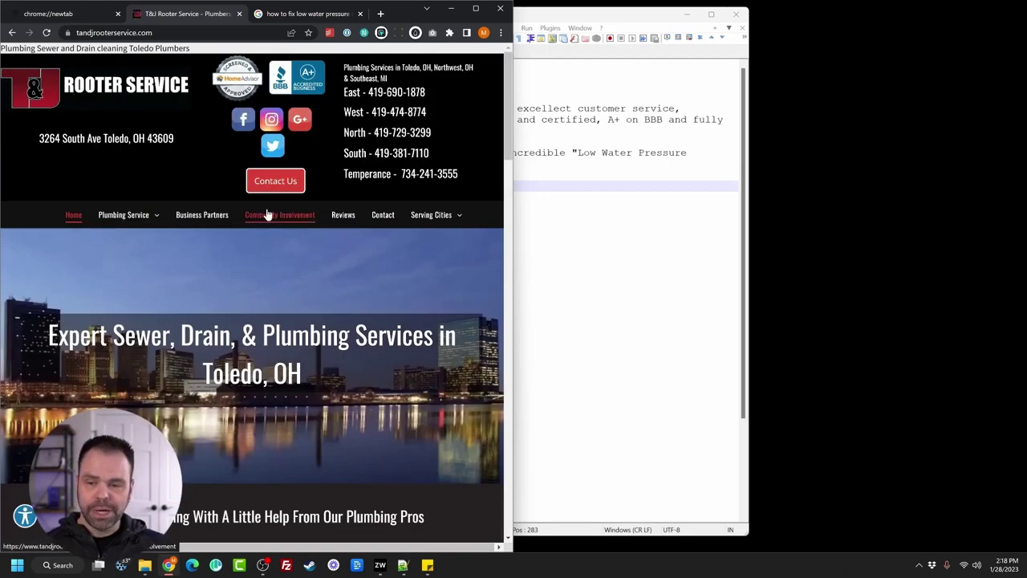
scroll(380, 389, "down", 13)
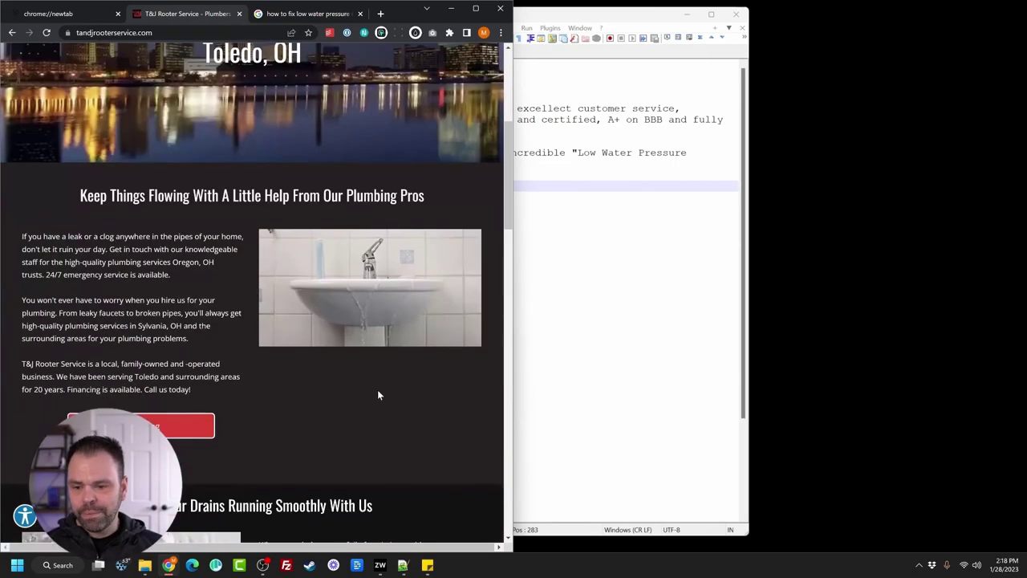
scroll(353, 401, "down", 8)
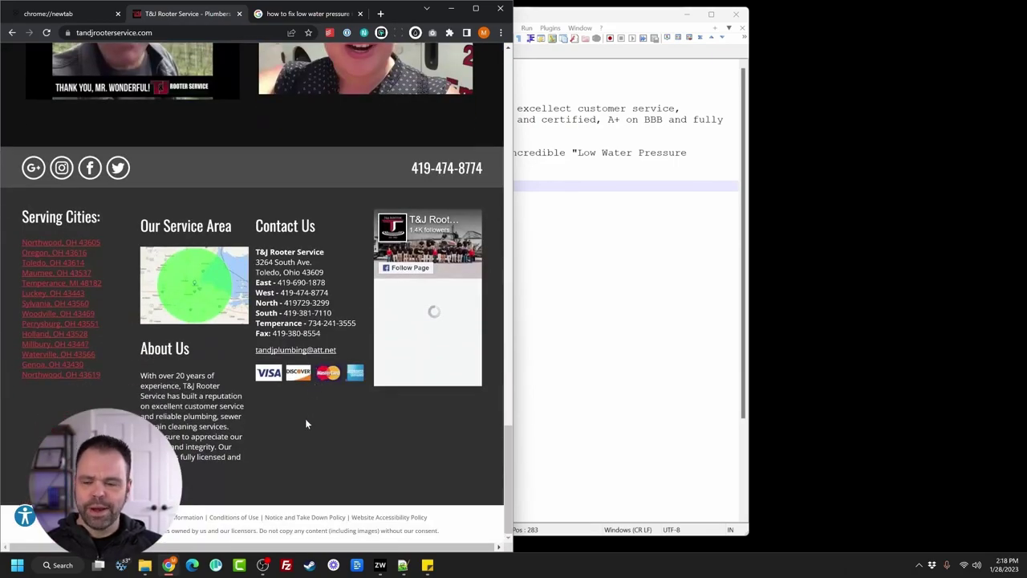
left_click(83, 374)
scroll(254, 405, "up", 4)
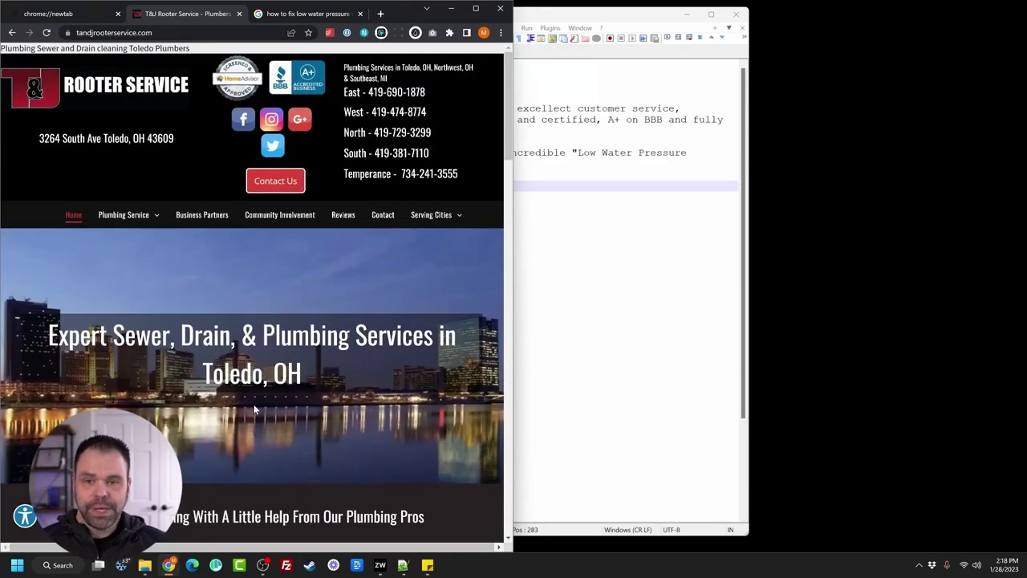
mouse_move(146, 216)
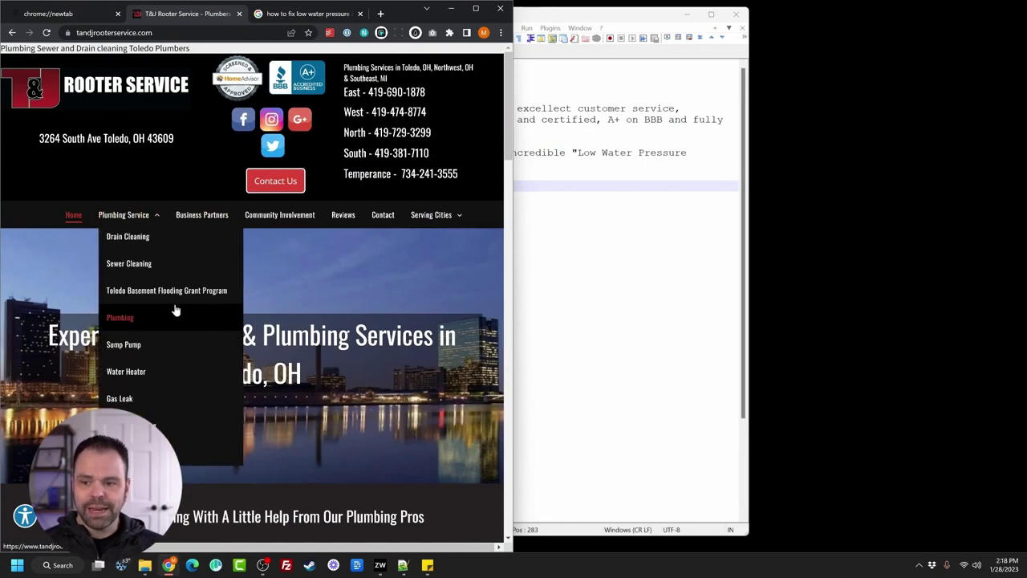
Step: Search Google for "water heater toledo ohio" in a separate tab and look for the T&J Rooter Service listing
middle_click(128, 264)
left_click(321, 14)
left_click_drag(148, 57, 65, 32)
type("water heater")
key("Return")
scroll(340, 321, "down", 5)
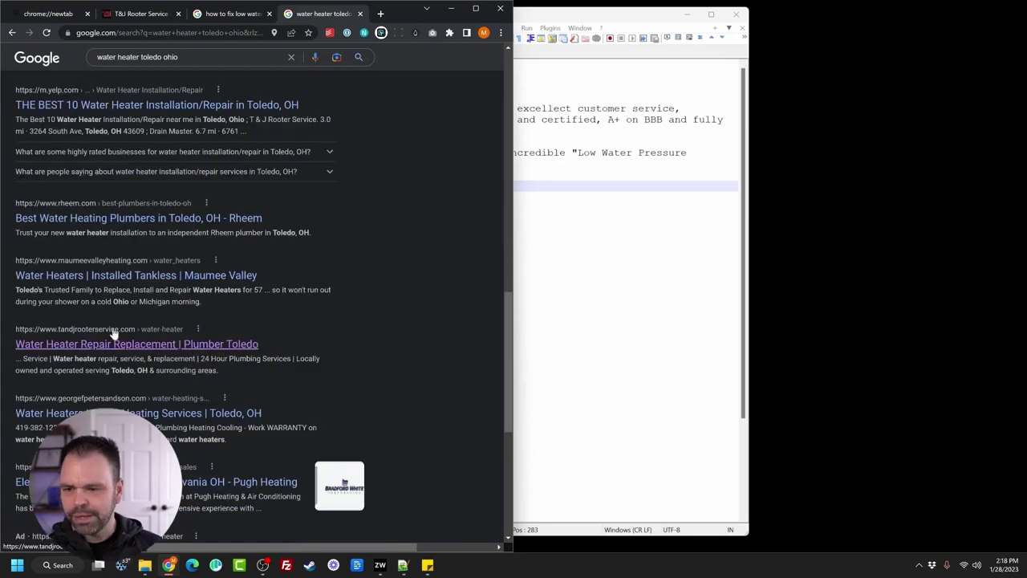
scroll(128, 270, "up", 2)
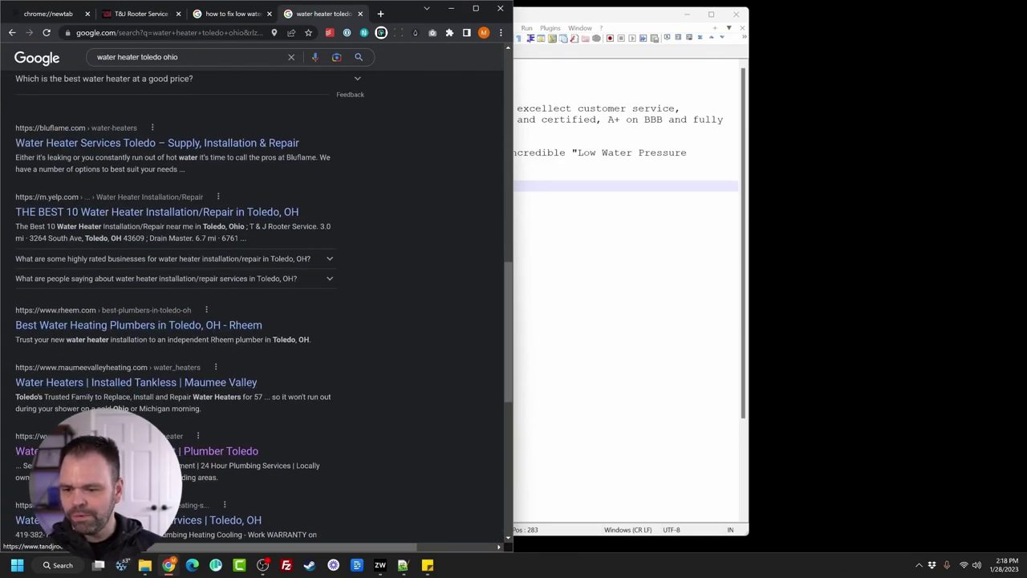
Step: Review the Google results for "how to fix low water pressure in house" and highlight that query
left_click(215, 14)
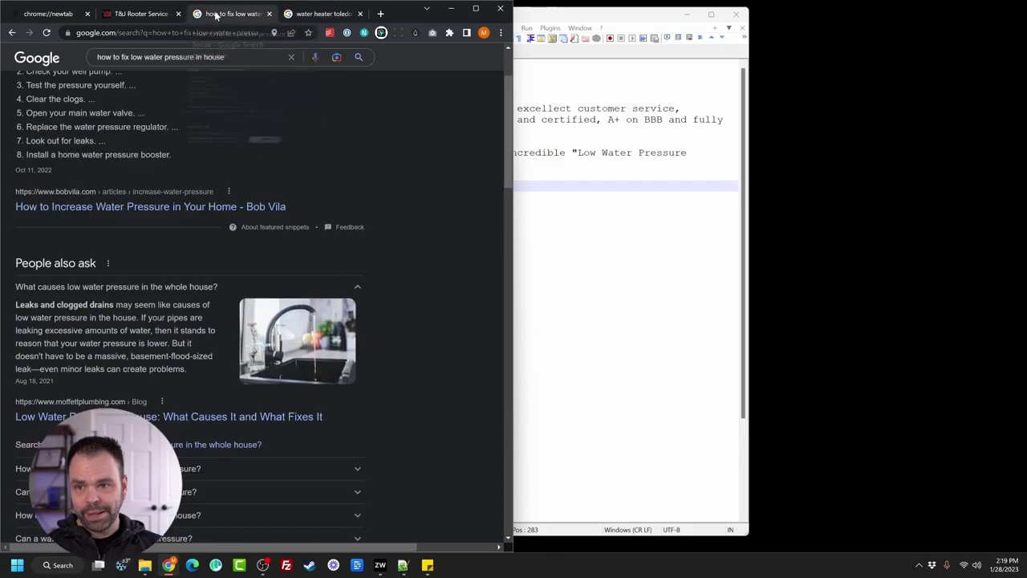
scroll(250, 227, "up", 2)
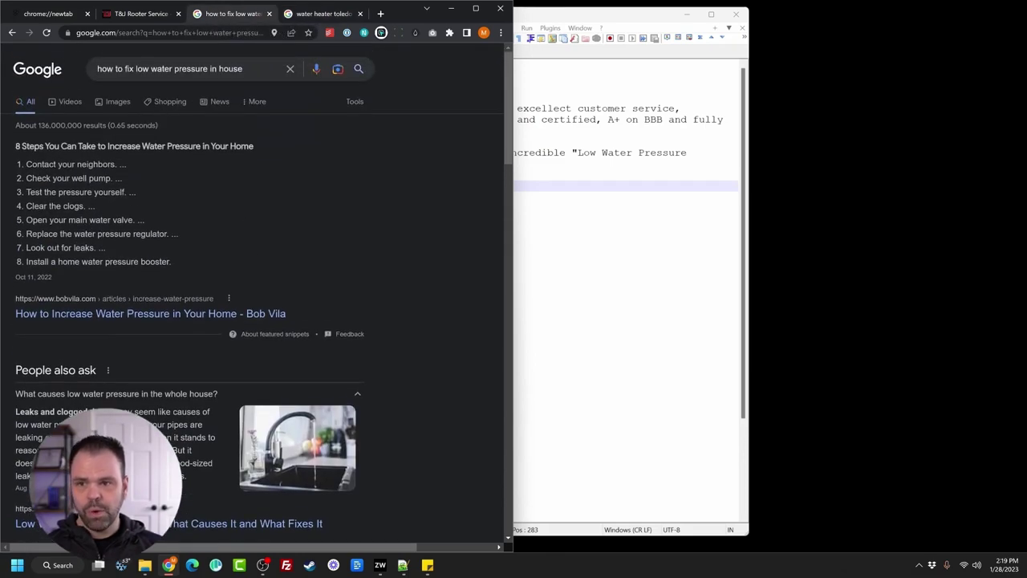
triple_click(240, 68)
Step: Search Google for "low pressure repair toledo ohio" and look through the results for competing local service pages
left_click(320, 13)
left_click(230, 55)
key("ctrl+a")
type("low ")
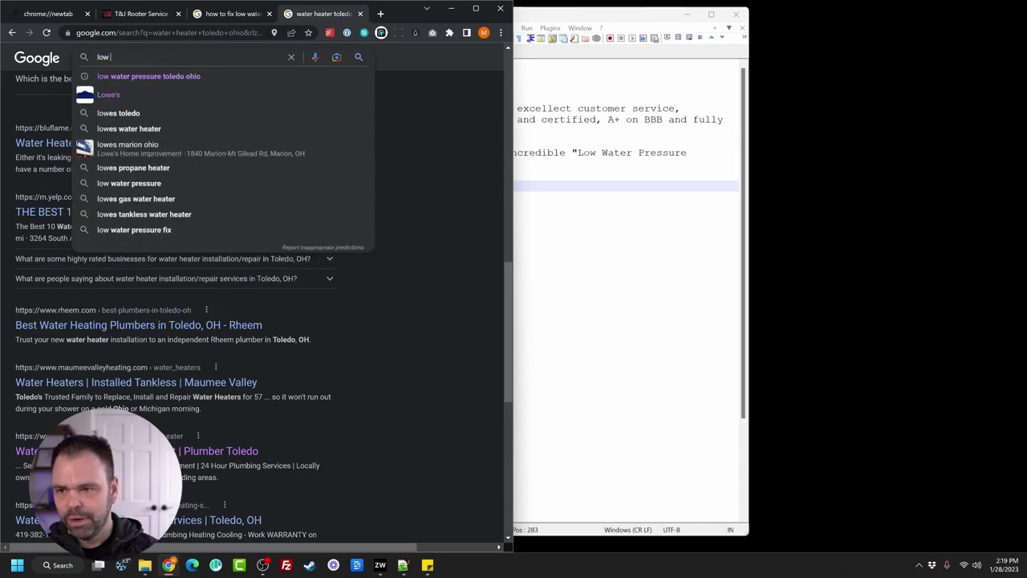
type("pressure repai")
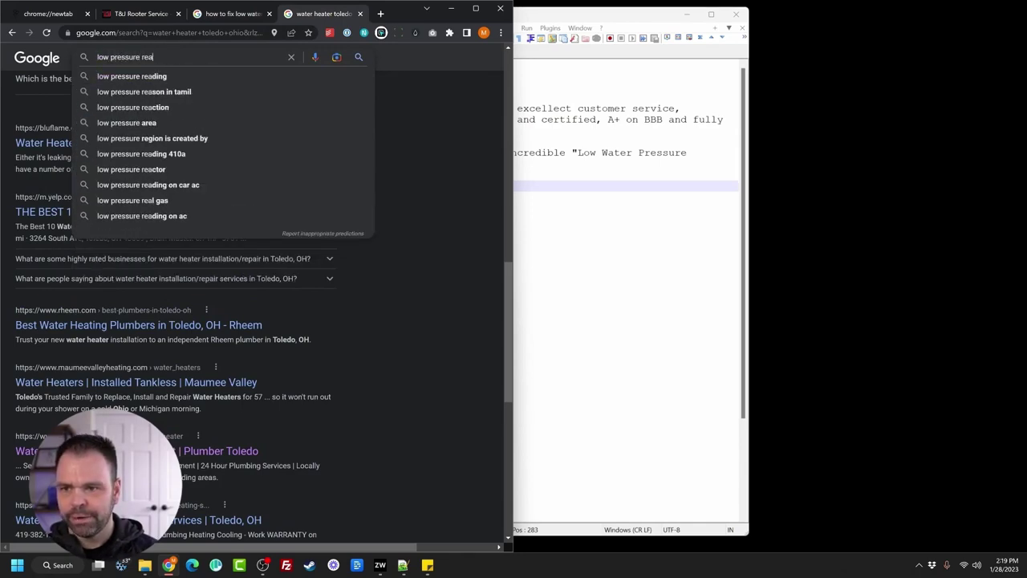
type("r toledo ohio")
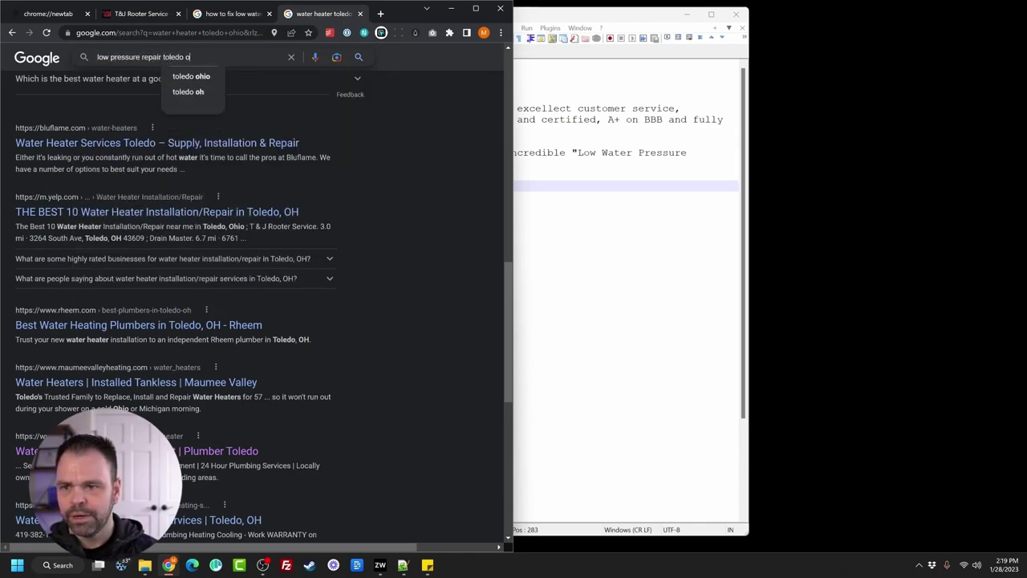
key("Return")
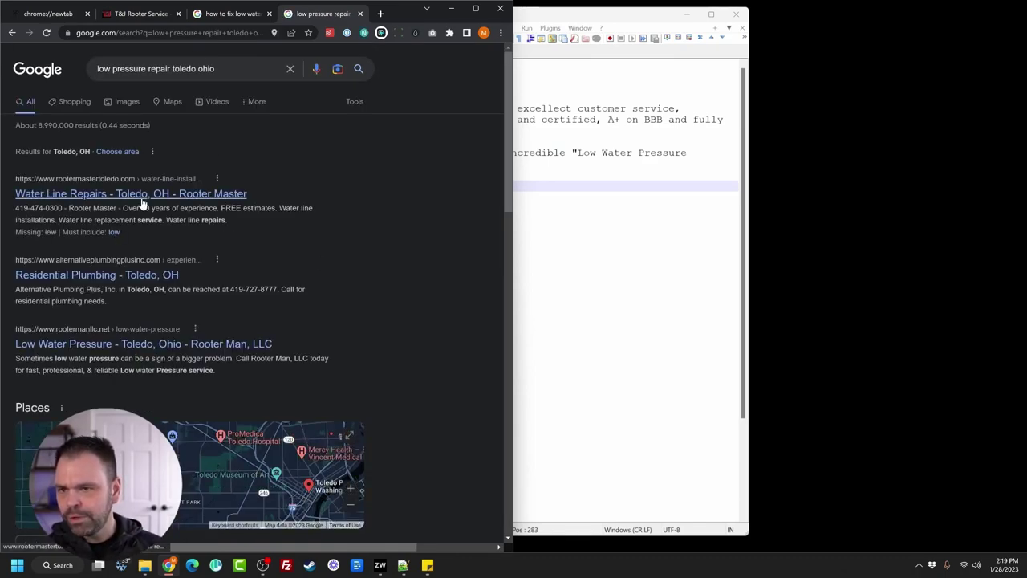
scroll(341, 365, "down", 3)
scroll(341, 365, "down", 6)
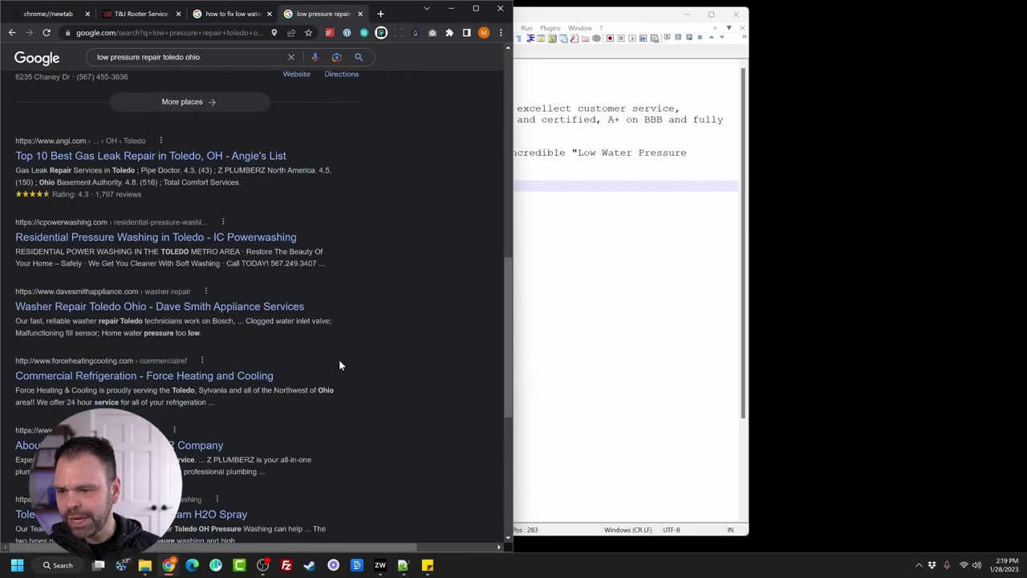
scroll(338, 360, "down", 2)
scroll(321, 361, "down", 3)
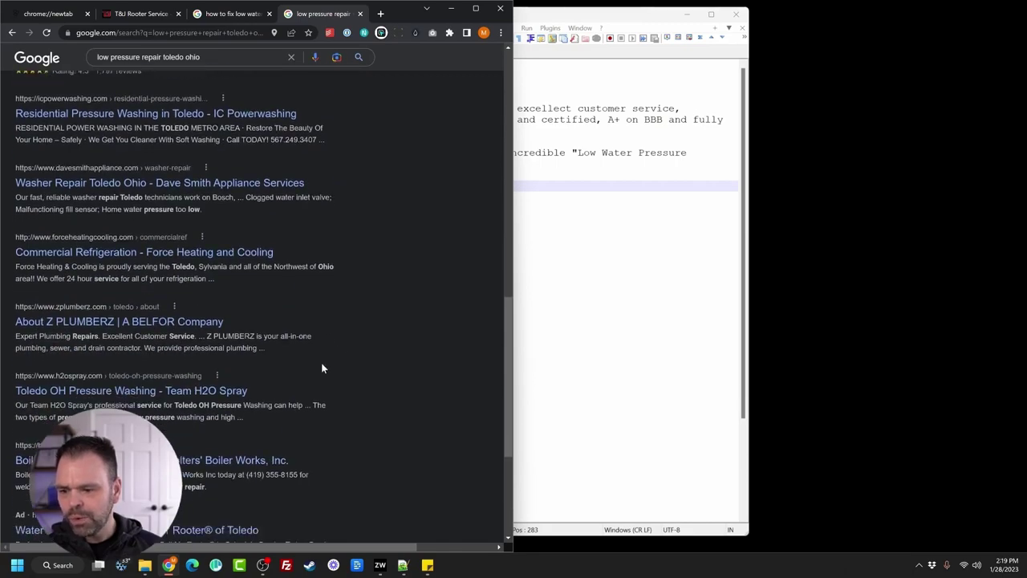
scroll(315, 343, "up", 7)
scroll(314, 343, "up", 6)
Step: Examine the Community Involvement page on the T&J Rooter Service website and return to its home page
left_click(137, 14)
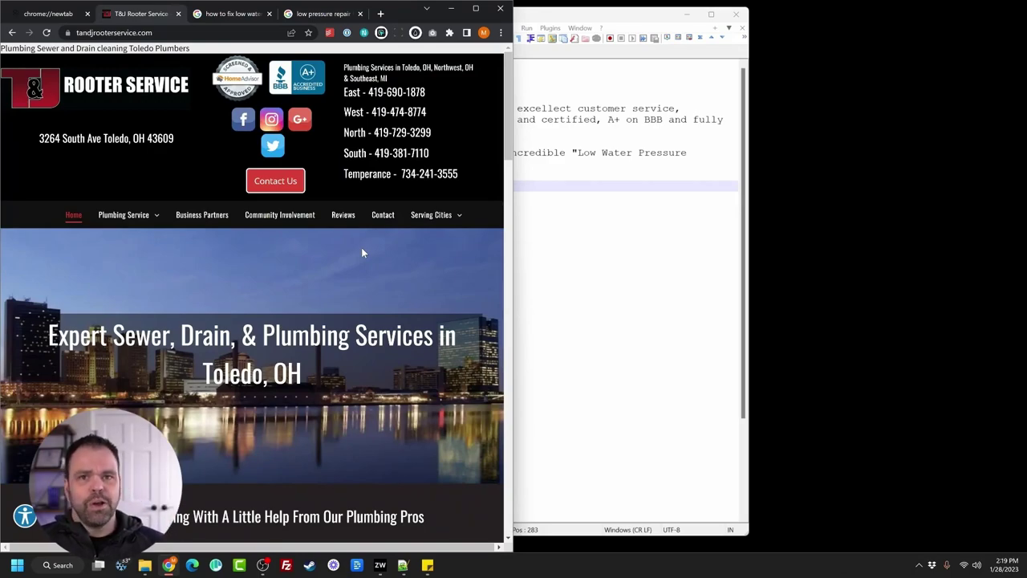
scroll(188, 242, "down", 2)
scroll(181, 301, "up", 2)
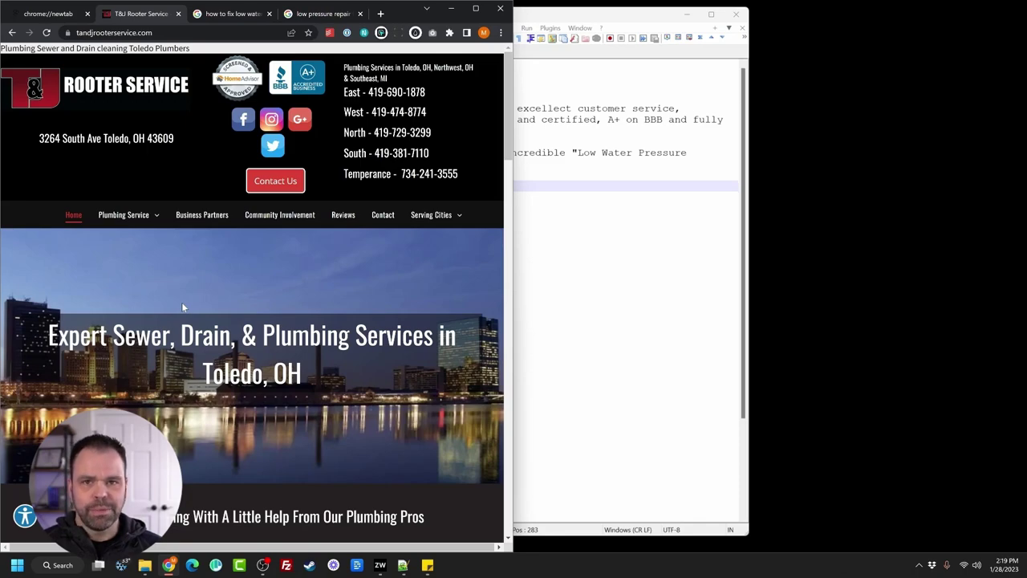
left_click(302, 215)
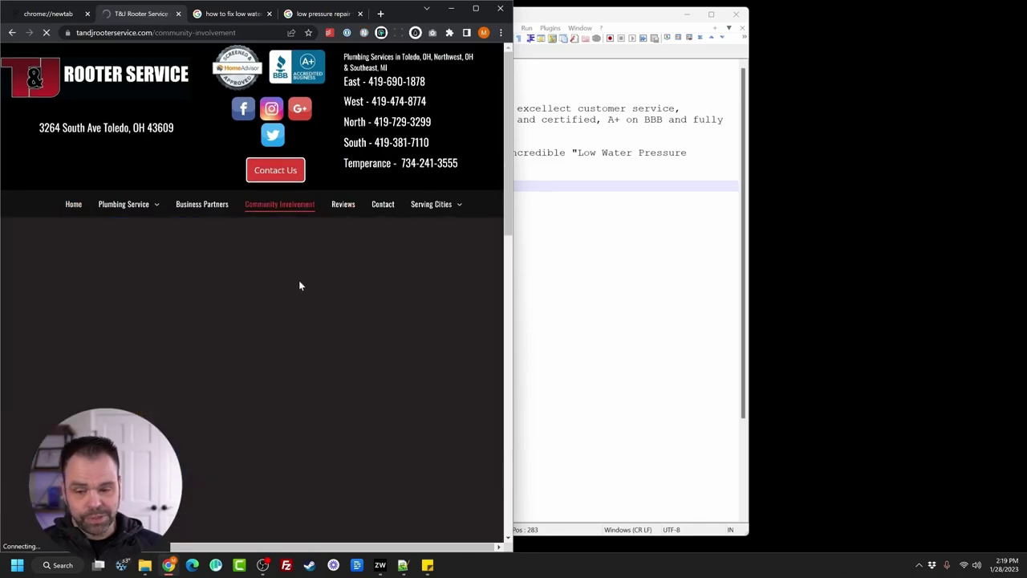
scroll(292, 361, "down", 5)
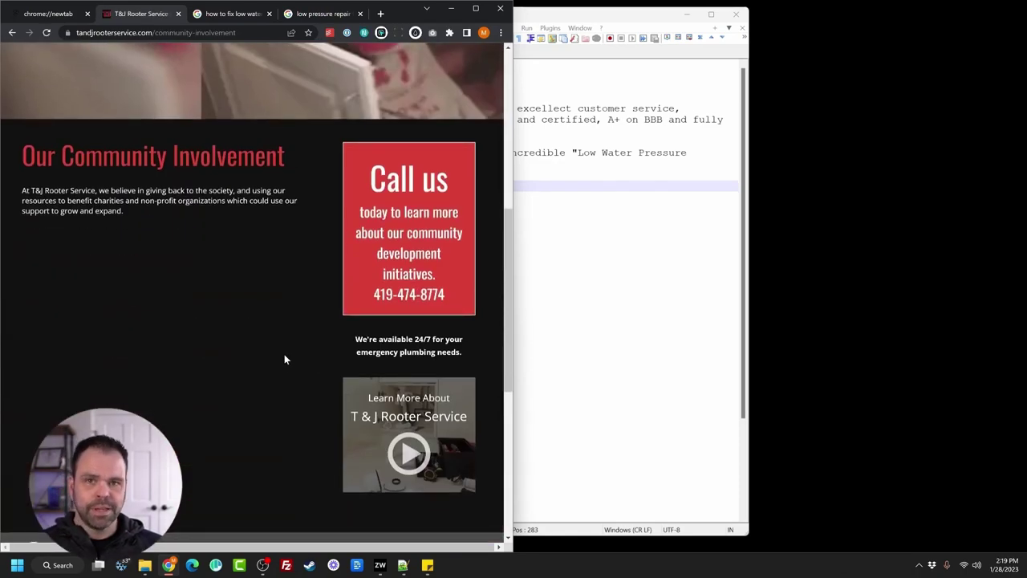
key("alt+Left")
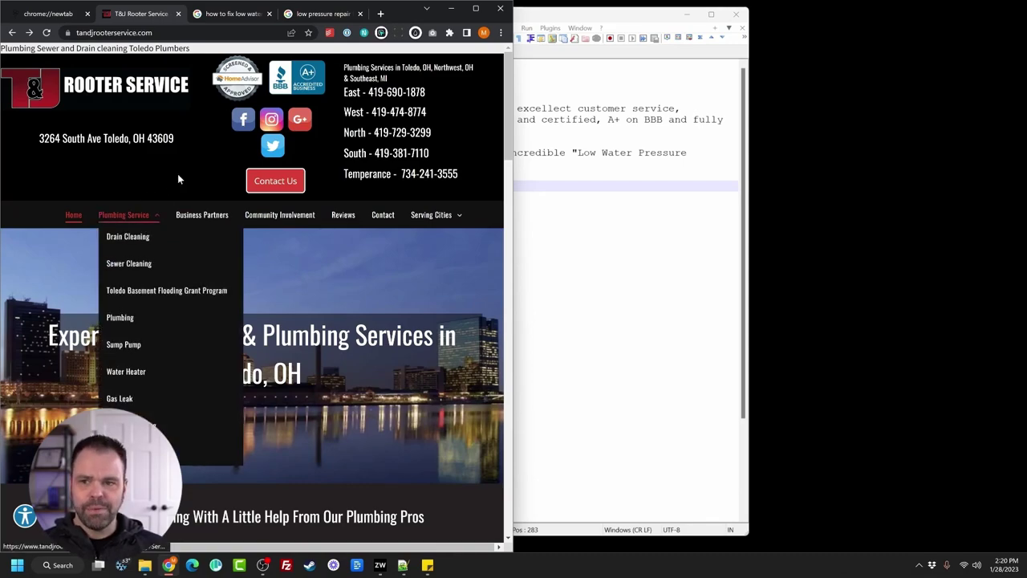
Step: Compare the search results for fixing low water pressure at home with those for low pressure repair in Toledo
left_click(233, 14)
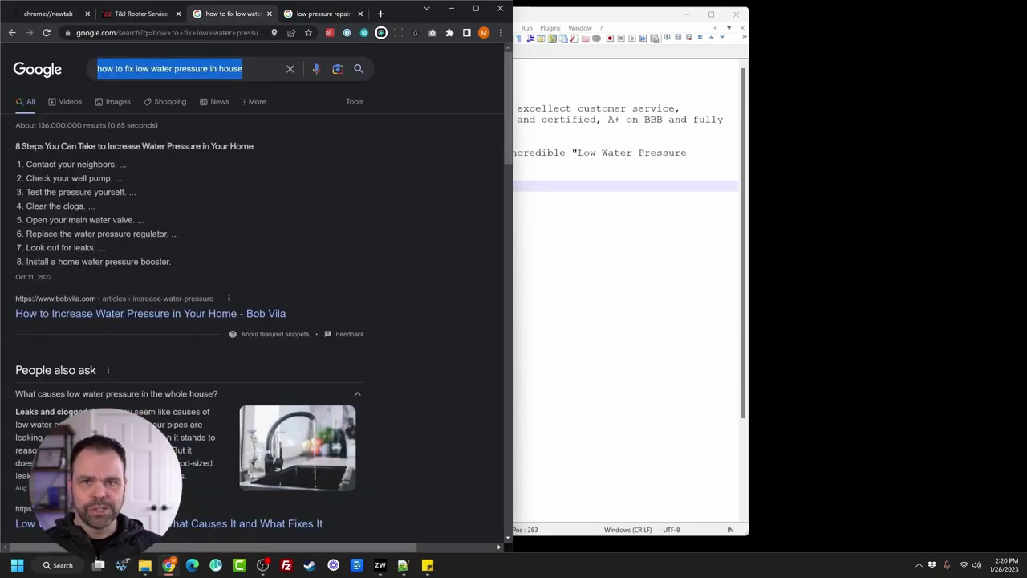
left_click(157, 14)
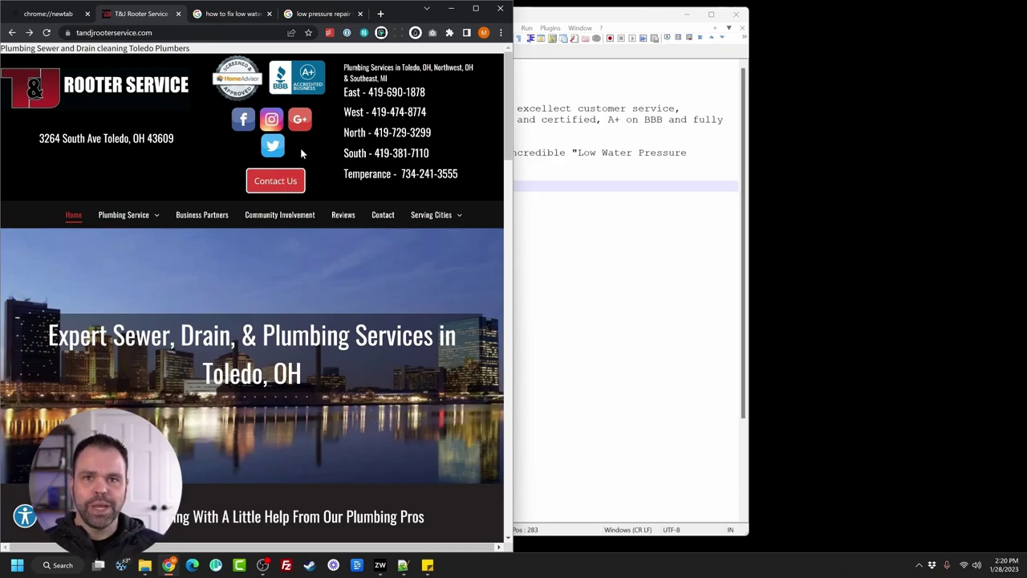
left_click(307, 14)
scroll(328, 209, "down", 2)
scroll(341, 361, "down", 3)
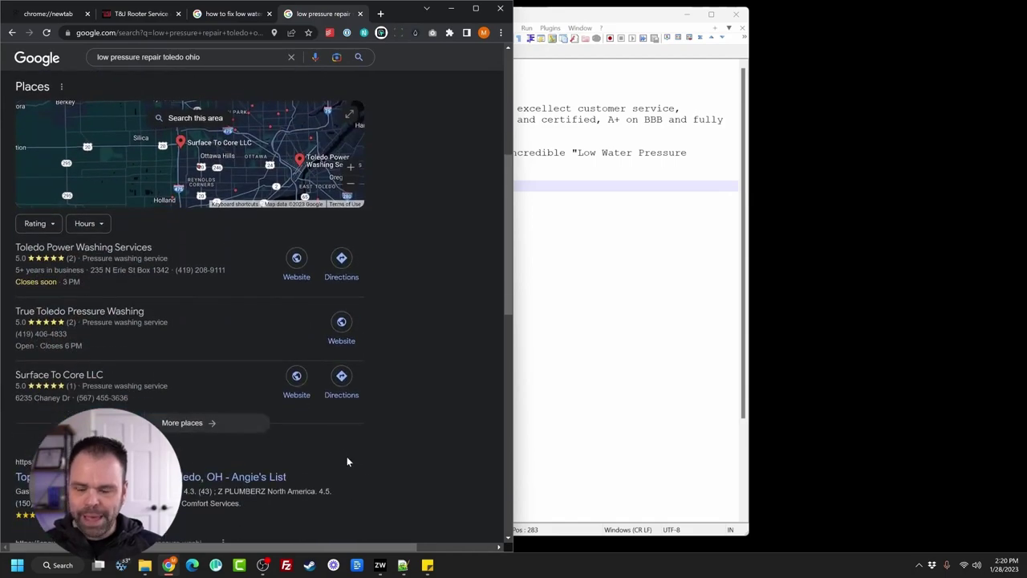
scroll(348, 320, "up", 4)
scroll(386, 384, "down", 8)
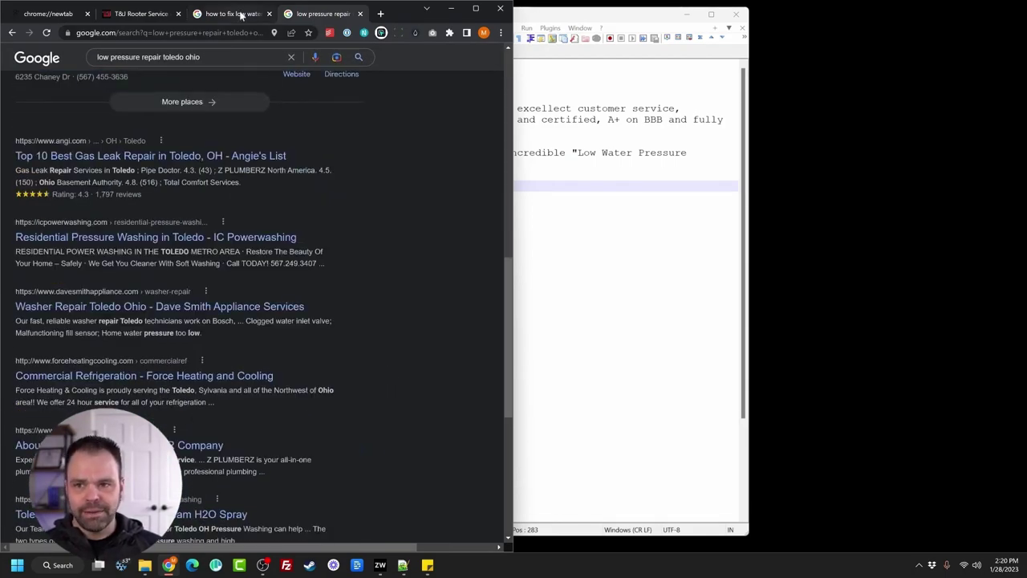
Step: Switch to Notepad++ and review the service-page prompt, highlighting its Company label, the whole text and the company name
left_click(132, 14)
left_click(403, 565)
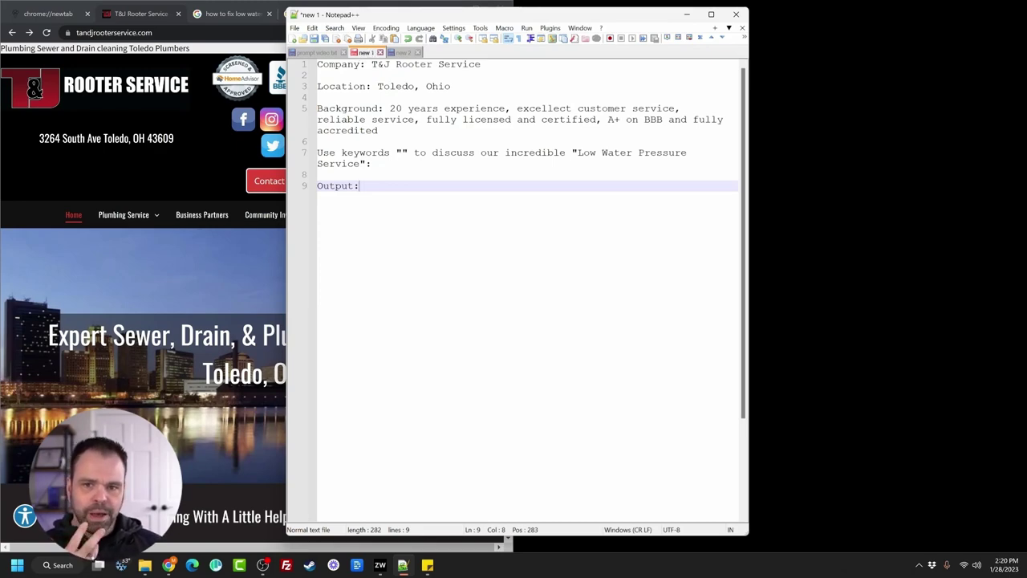
left_click(361, 65)
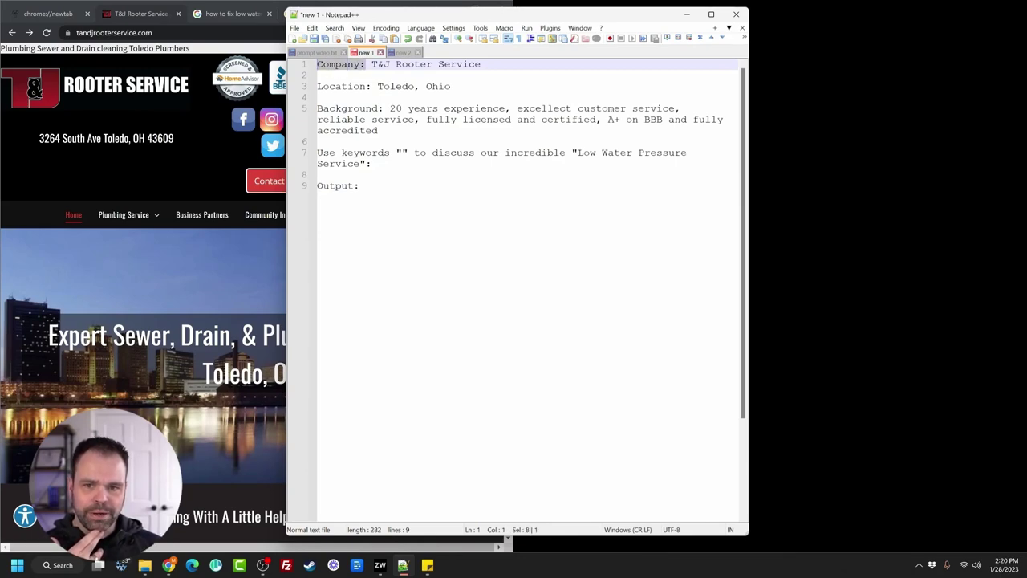
key("ctrl+a")
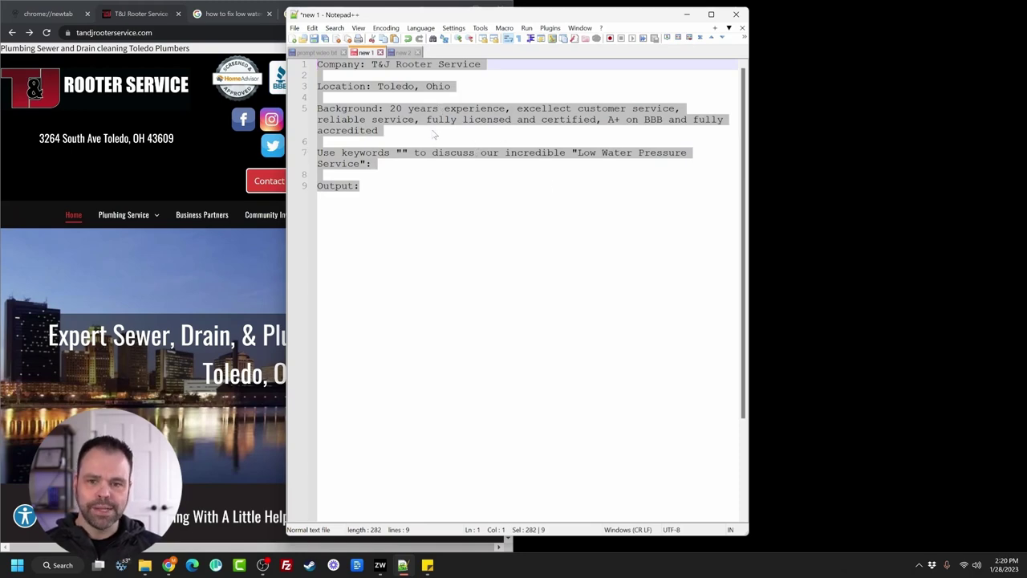
key("ctrl+End")
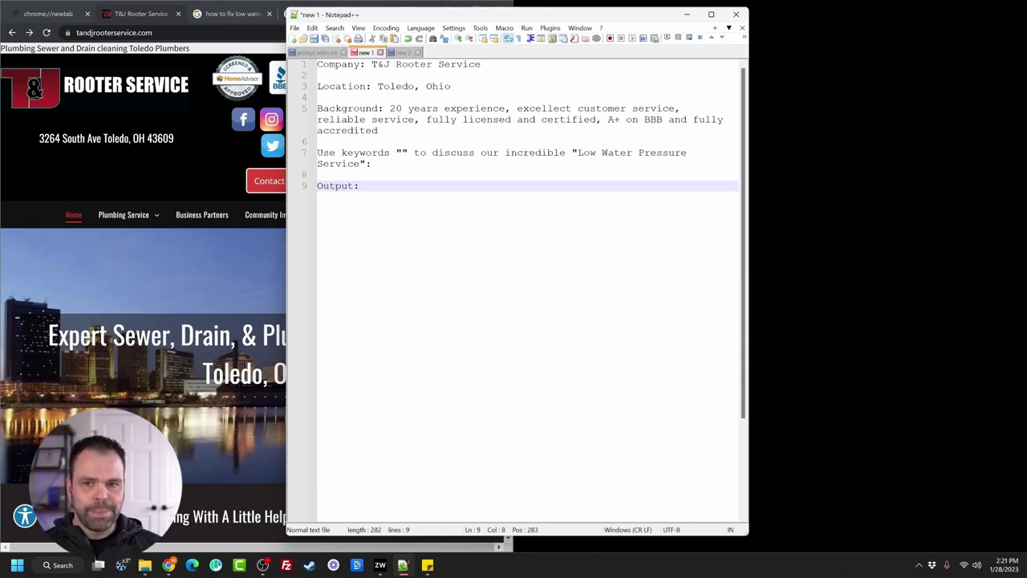
left_click_drag(371, 64, 481, 64)
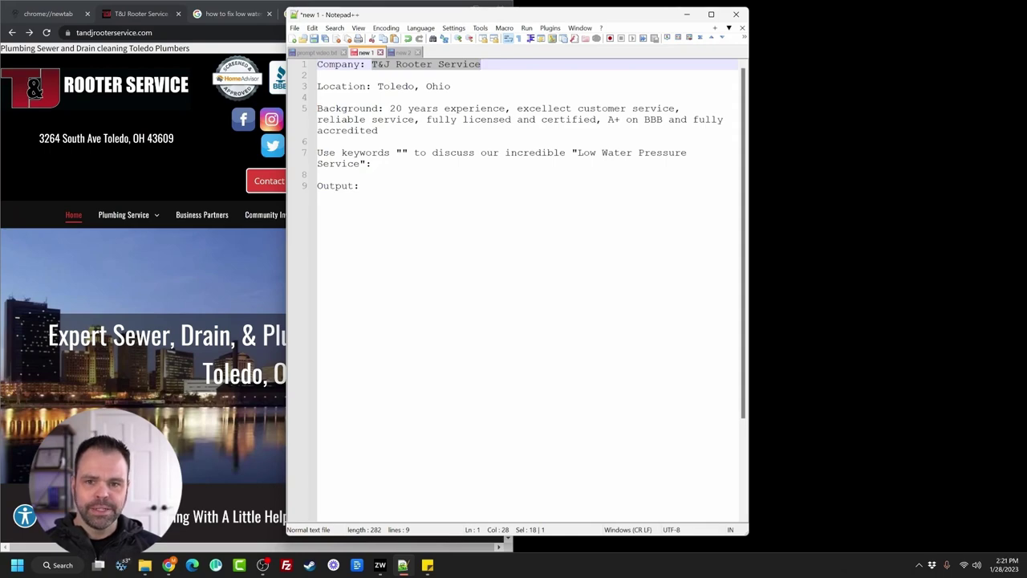
left_click_drag(366, 64, 481, 64)
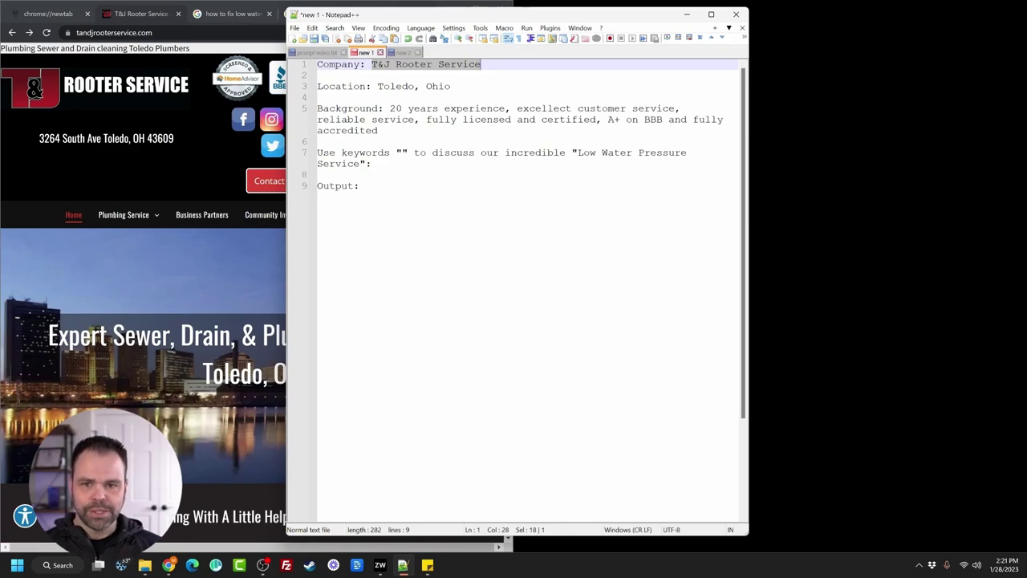
Step: Switch to the T&J Rooter Service page in Chrome and select the About Us paragraph in its footer
left_click(196, 152)
scroll(196, 152, "down", 15)
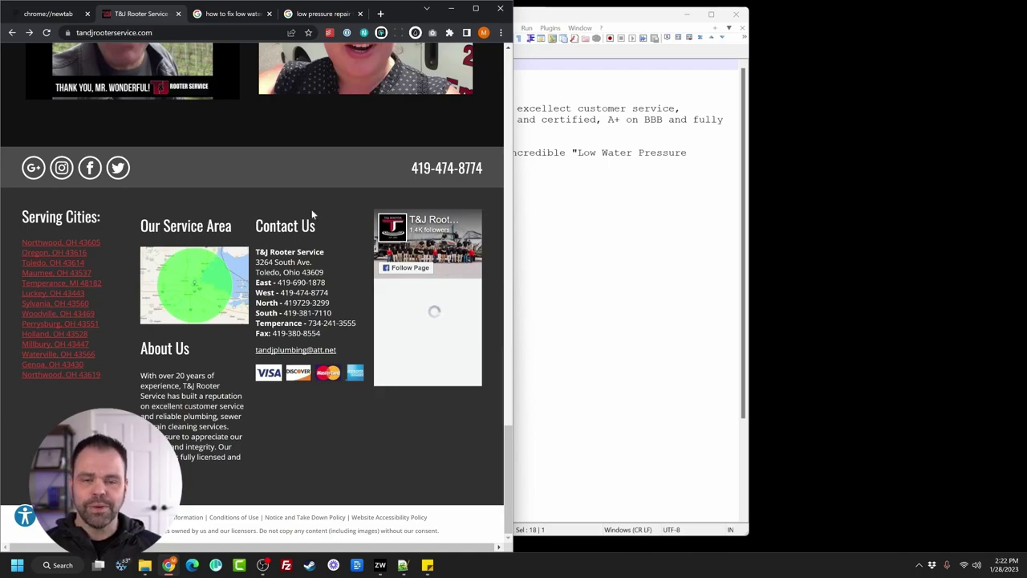
left_click_drag(141, 374, 241, 458)
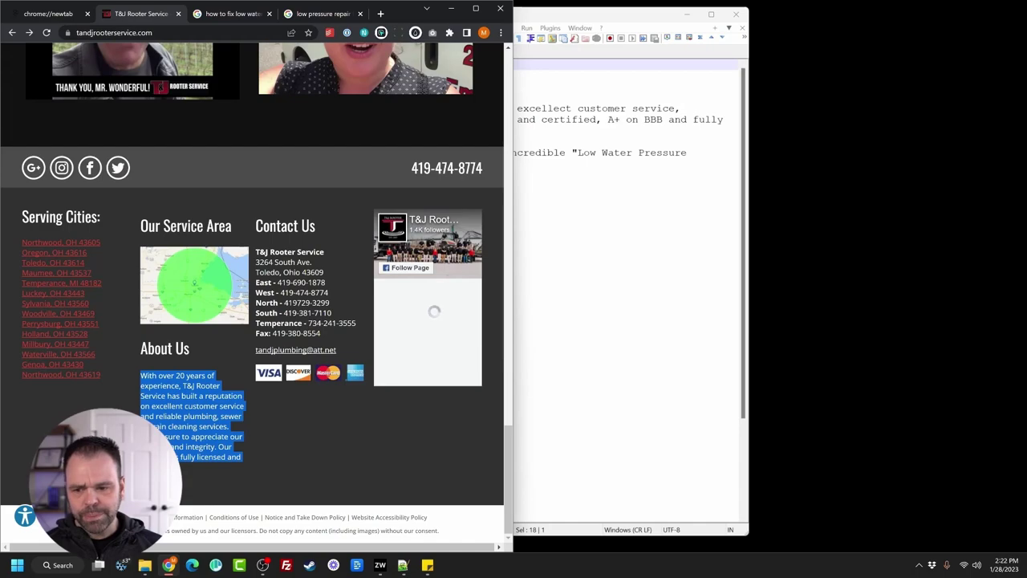
Step: Switch between the Notepad++ prompt and the T&J Rooter Service home page in Chrome to compare them, ending in Notepad++
key("alt+Tab")
left_click(361, 174)
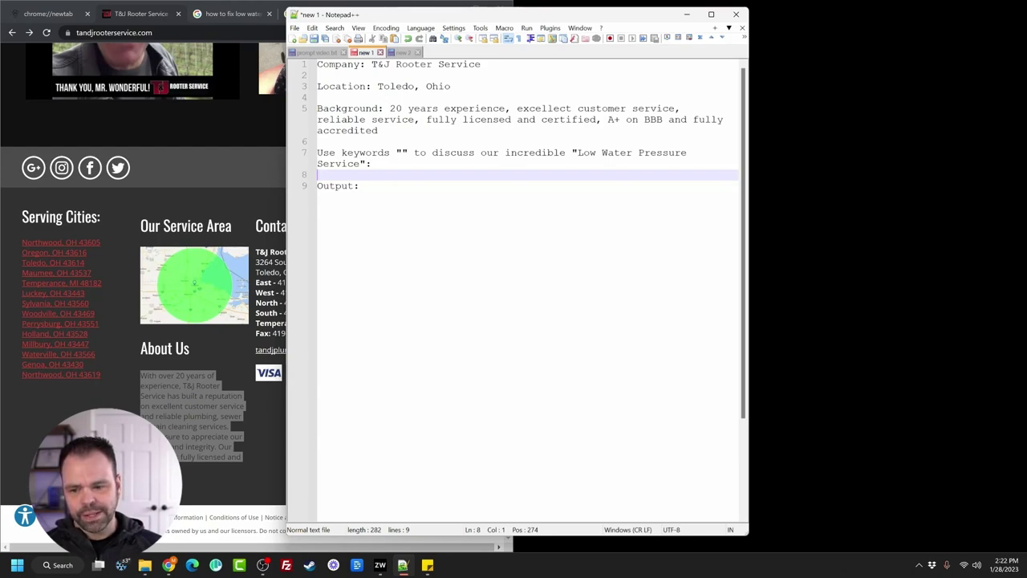
left_click(202, 150)
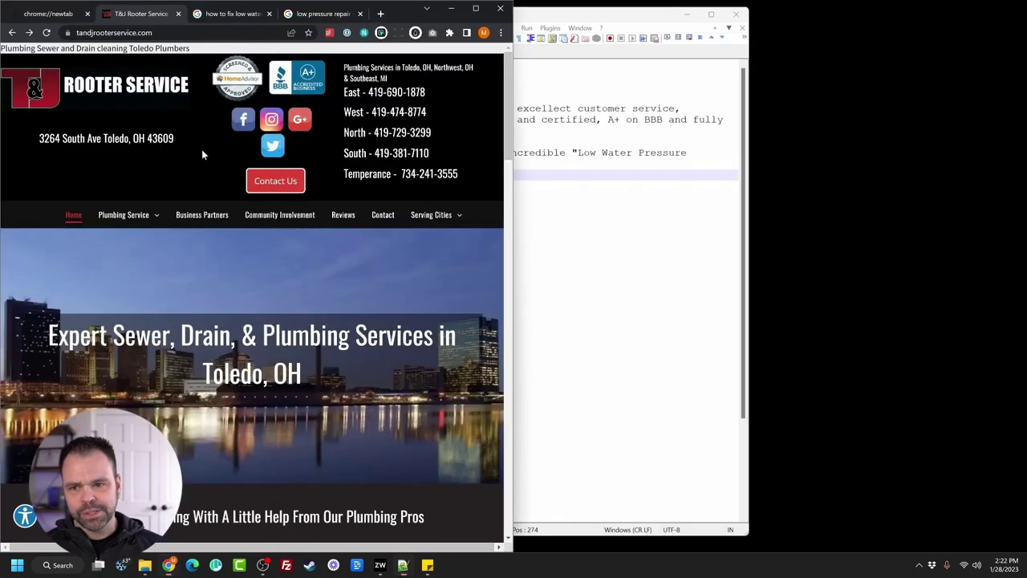
key("alt+Tab")
left_click(215, 161)
key("alt+Tab")
key("Left")
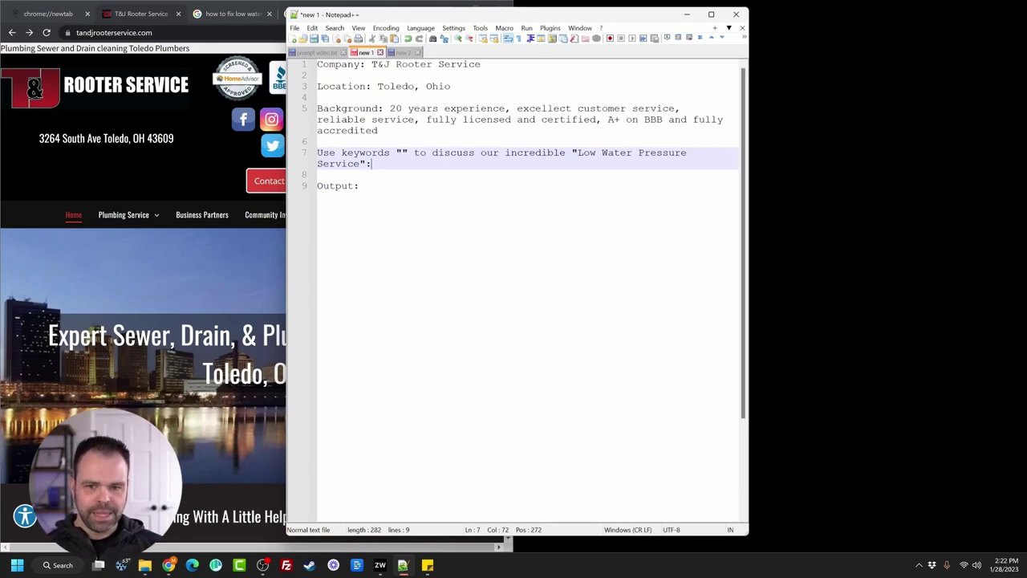
Step: Review the keyword instruction in the prompt, highlighting the whole line, its empty quotation marks and the word "incredible"
key("shift+Home")
key("shift+Home")
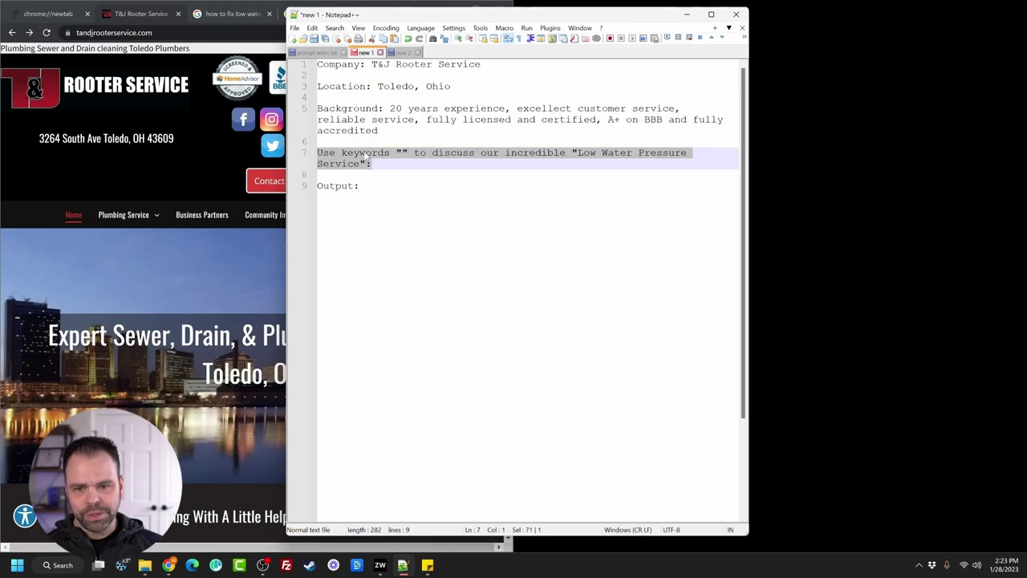
left_click(397, 153)
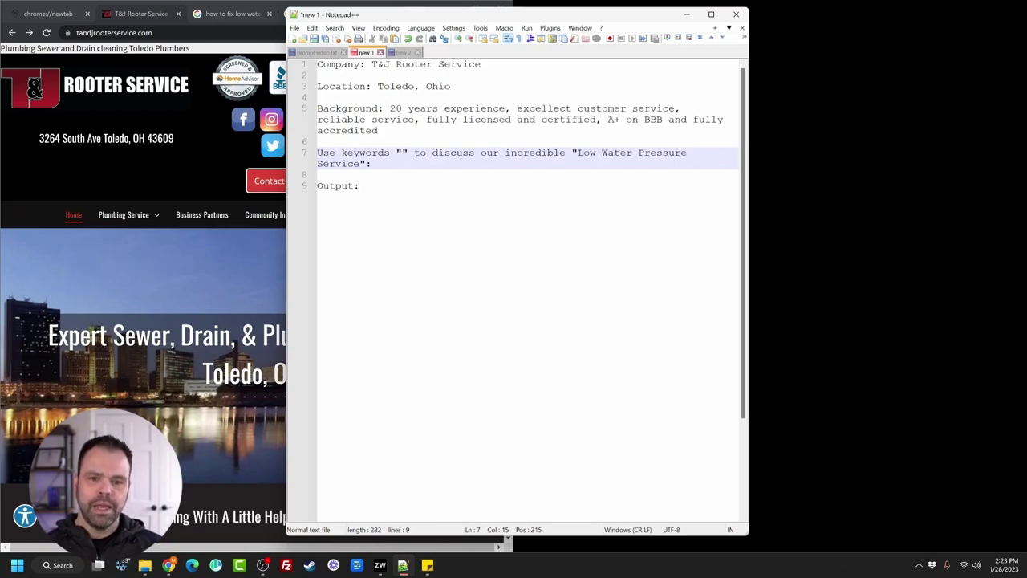
double_click(524, 153)
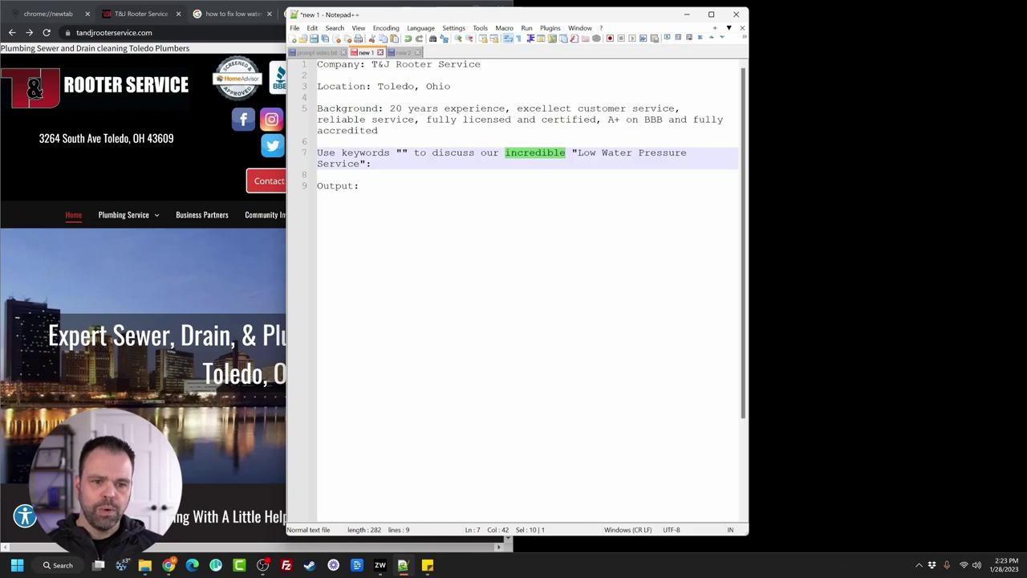
Step: Change the quoted service name to "Low Water Pressure Repair Service" and highlight the Output line
key("End")
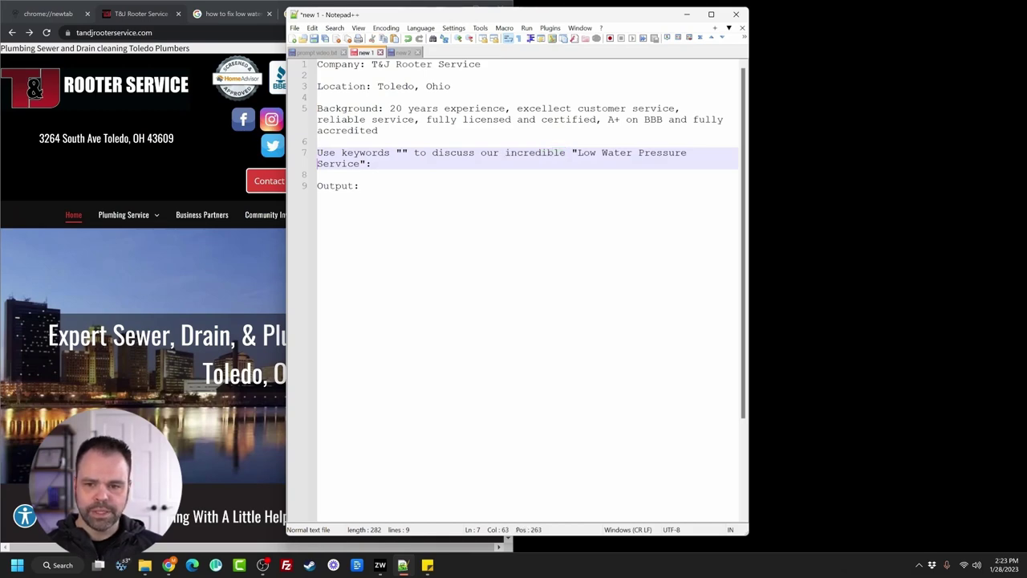
type("Repair")
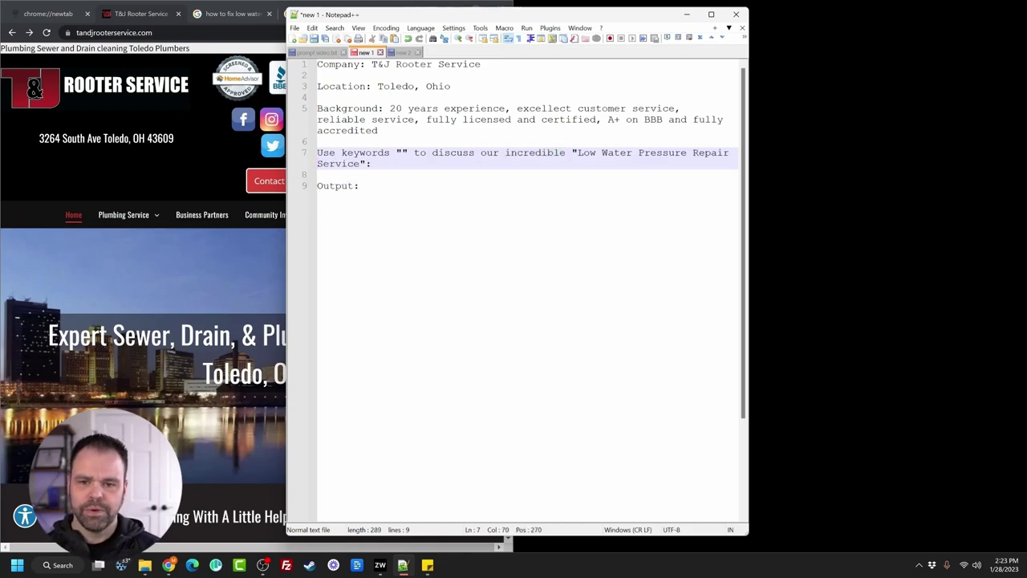
key("Down")
key("Down")
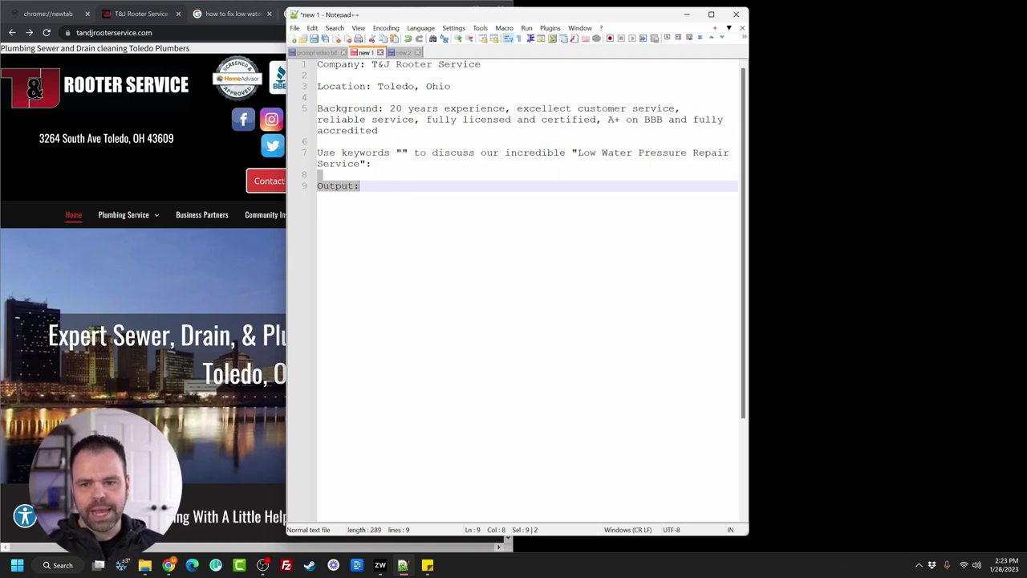
Step: Delete the Output line and the blank line above it, so the prompt ends with a colon after the service name
key("Up")
key("Up")
key("End")
key("BackSpace")
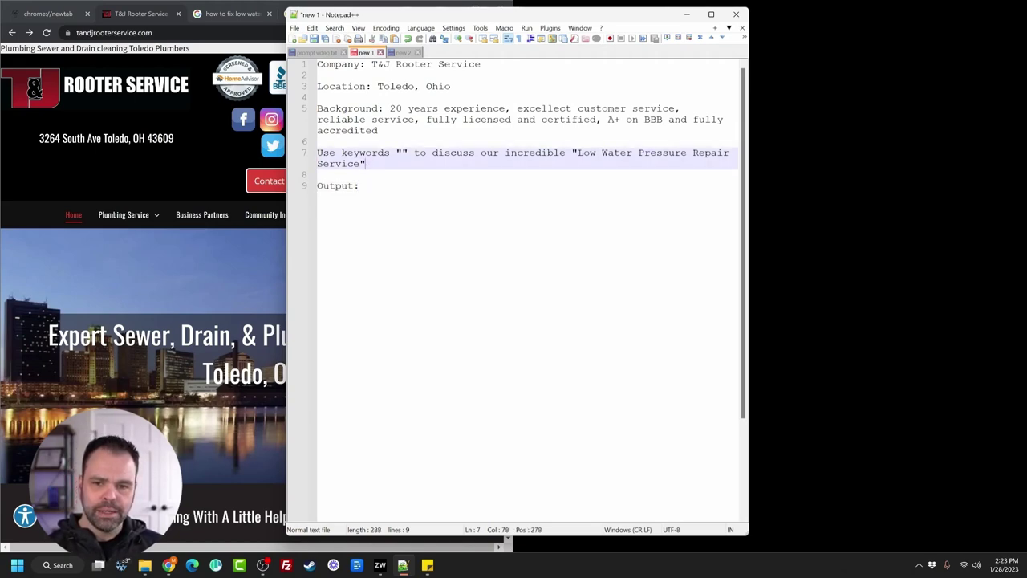
key("Down")
key("Down")
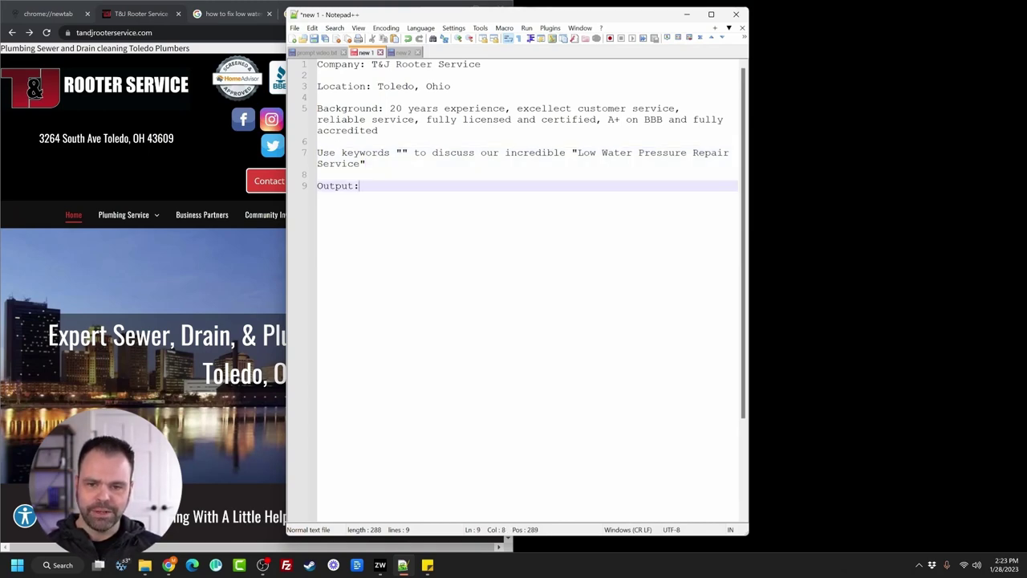
key("shift+Home")
key("BackSpace")
key("BackSpace")
key("BackSpace")
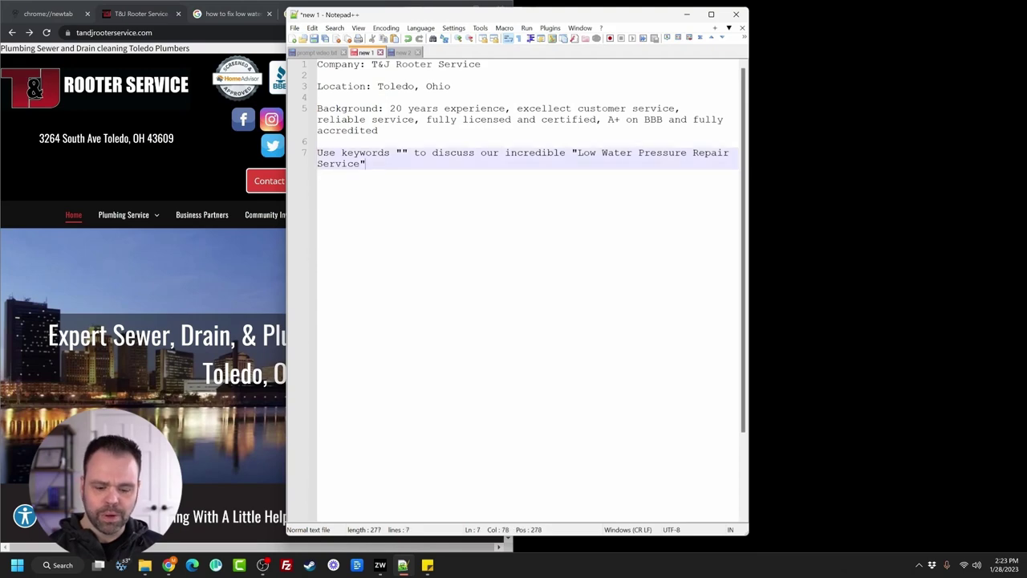
type(":")
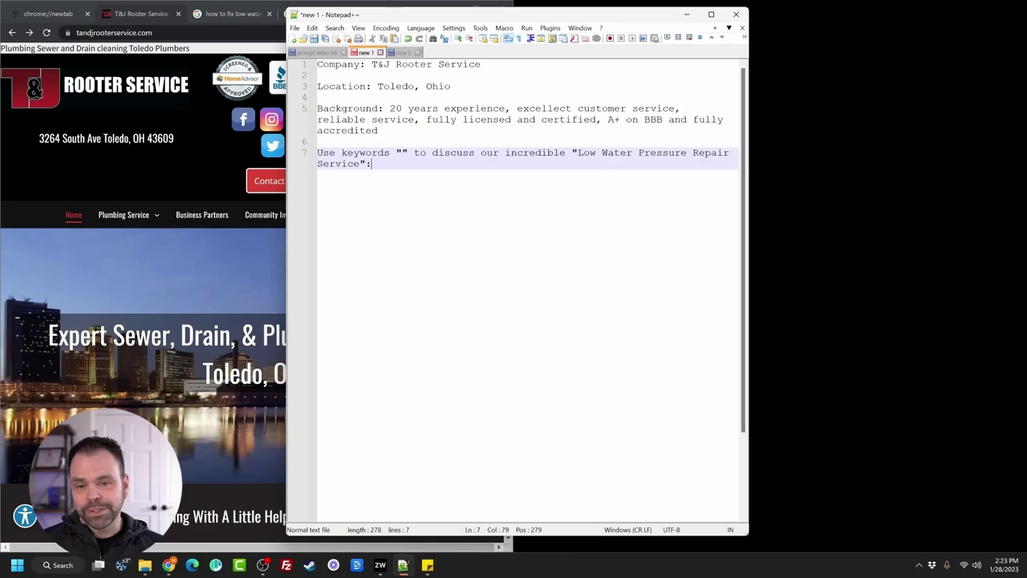
Step: Locate the empty keyword quotation marks, then switch to Chrome and consult the search results for "how to fix low water pressure in house"
left_click(402, 153)
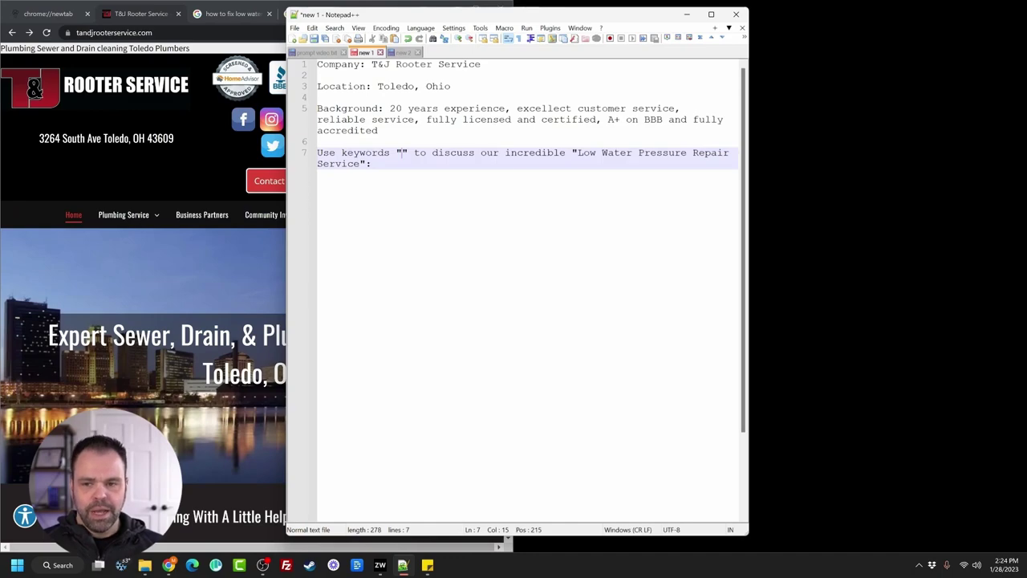
left_click(238, 16)
left_click(302, 13)
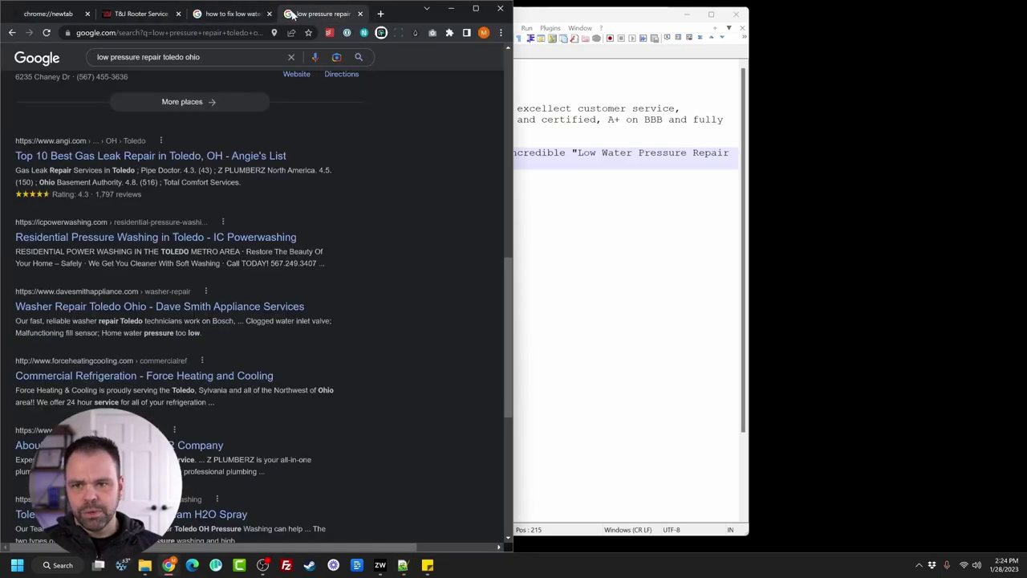
left_click(237, 14)
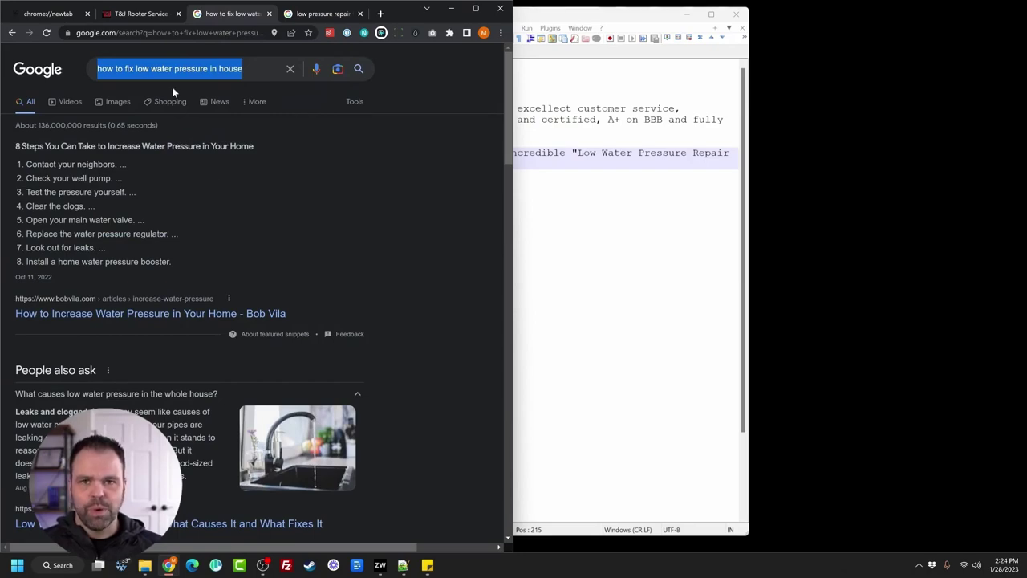
Step: Switch to Notepad++ beside the search results and fill the keyword quotes with "clogs, water pressure regulator, water pressure booster, well pump"
left_click(552, 16)
left_click_drag(552, 21, 583, 33)
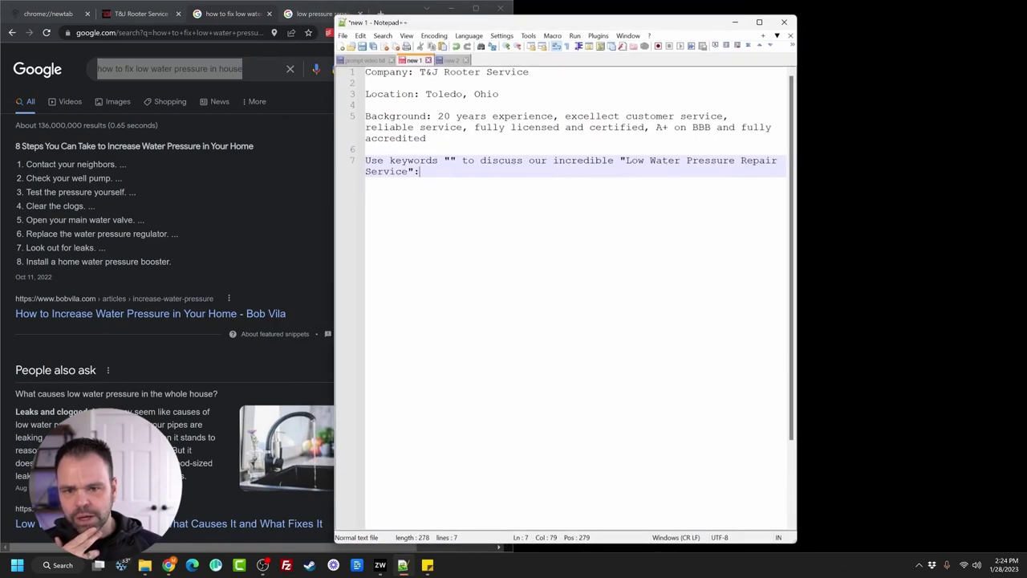
type("clogs, water")
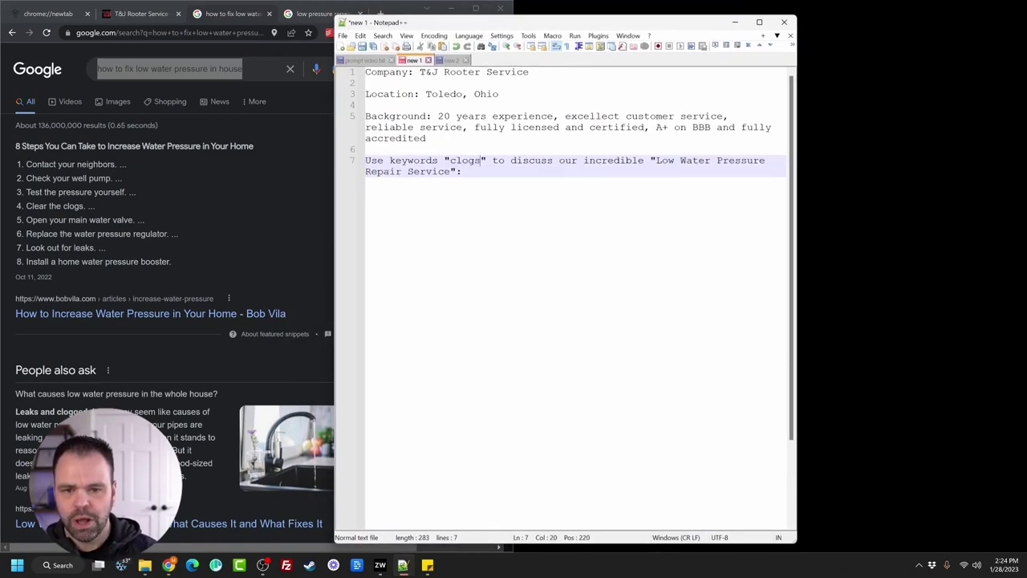
type(" pressure regulator")
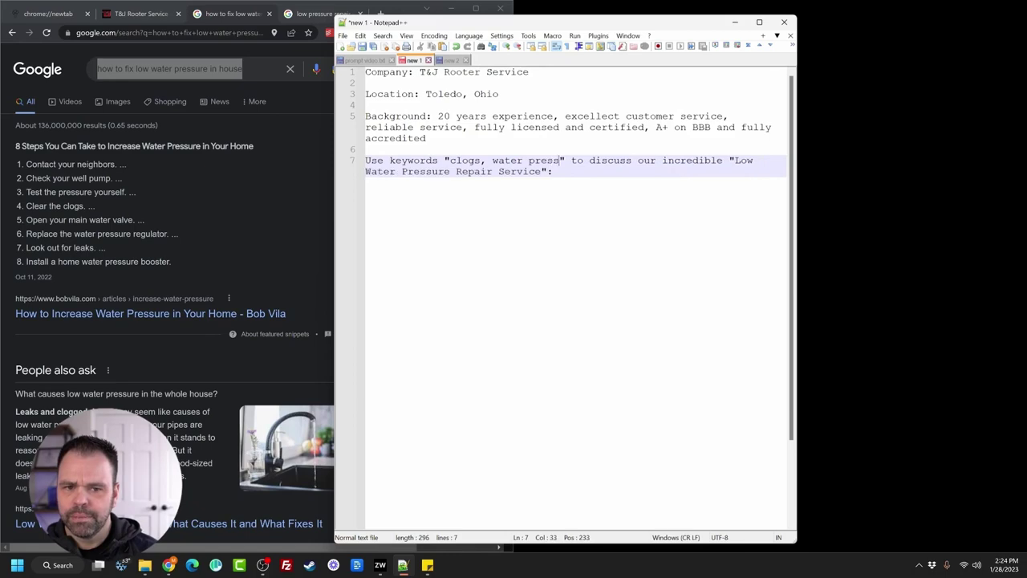
type(", ")
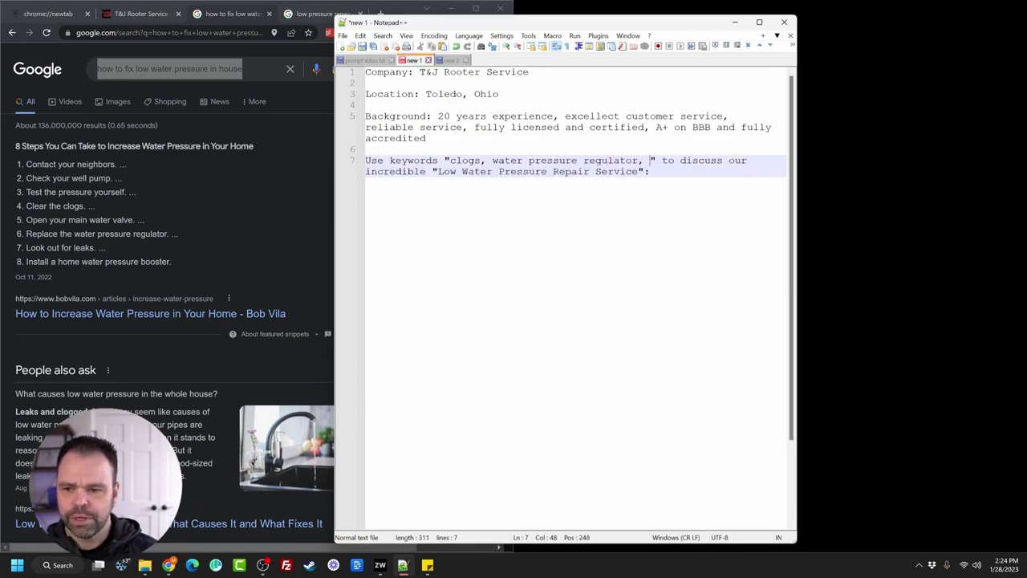
type("water pressure booster, ")
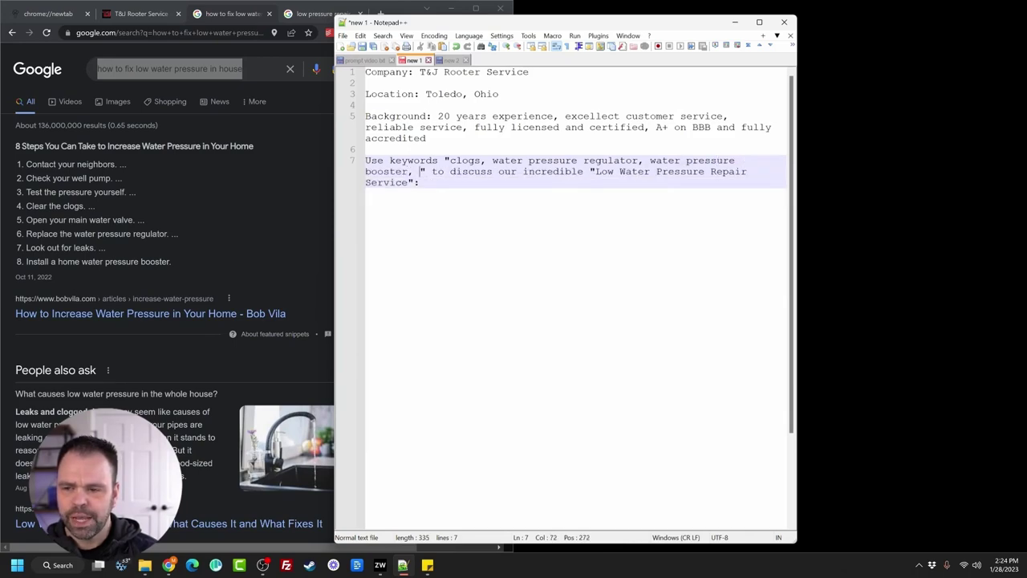
type("well pump")
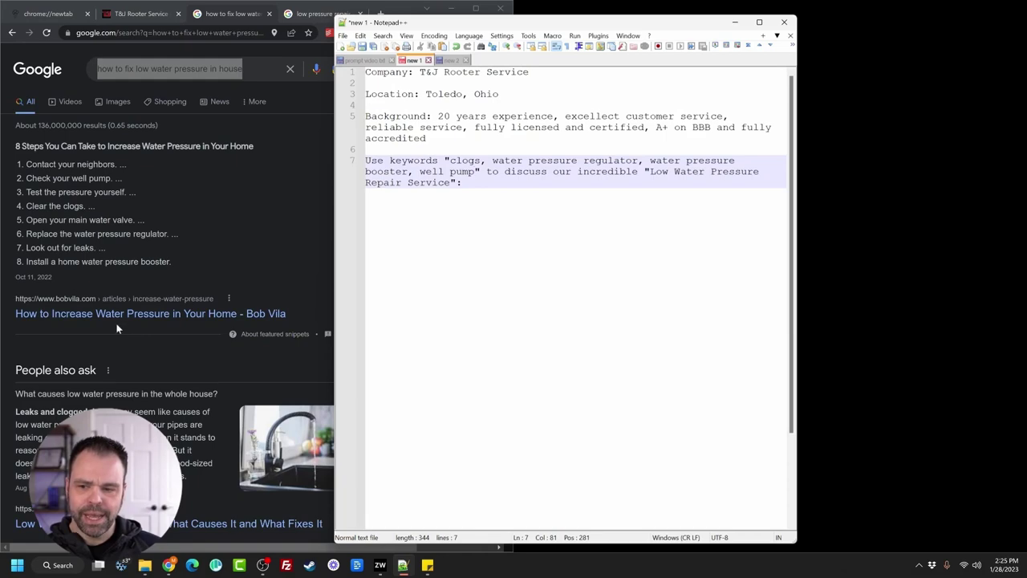
Step: Run ZimmWriter's Magic Command on the whole prompt and highlight "we guarantee satisfaction with every job" in the generated text
left_click_drag(599, 25, 568, 12)
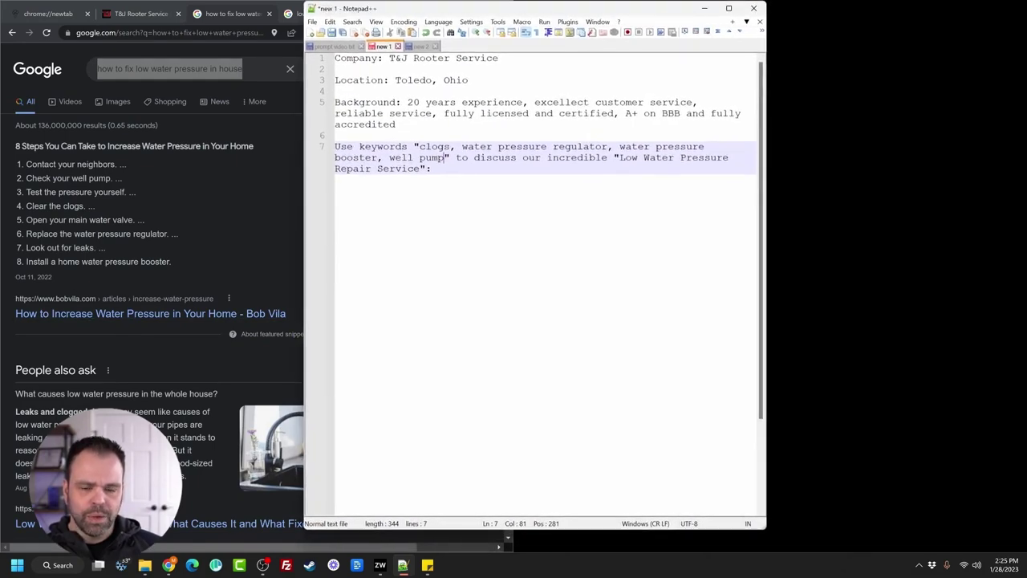
left_click_drag(431, 169, 334, 57)
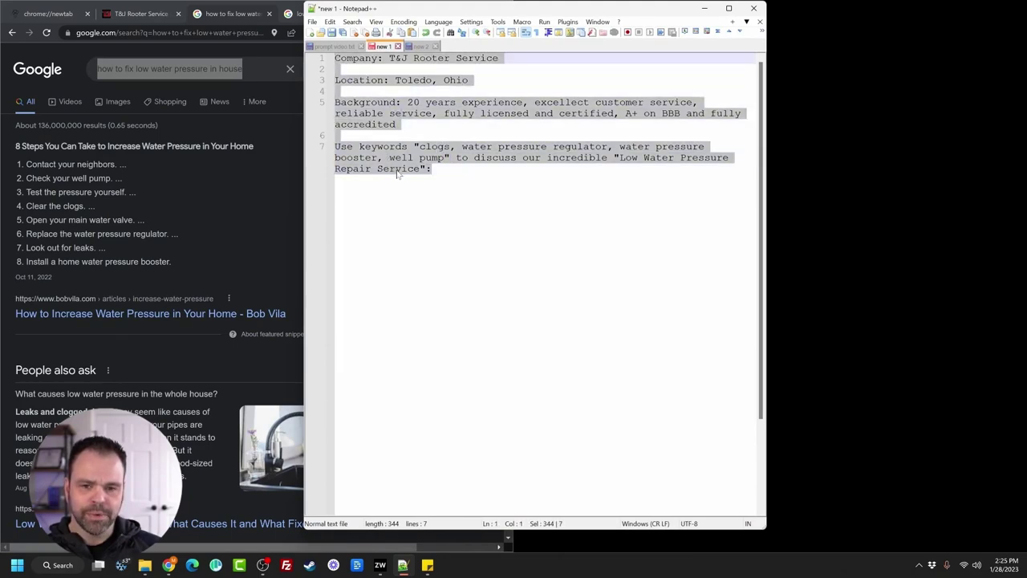
key("ctrl+alt+z")
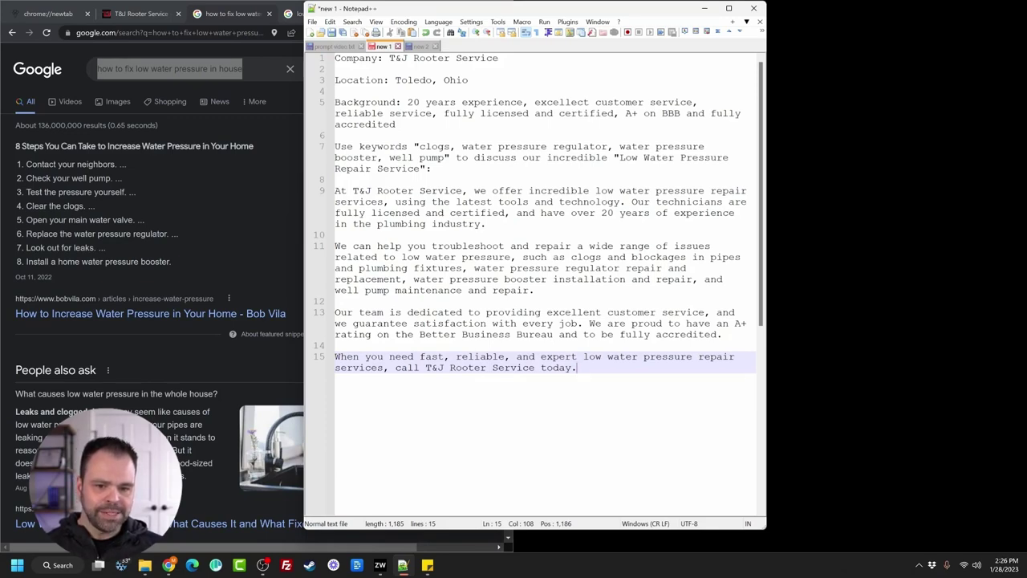
left_click_drag(578, 323, 335, 324)
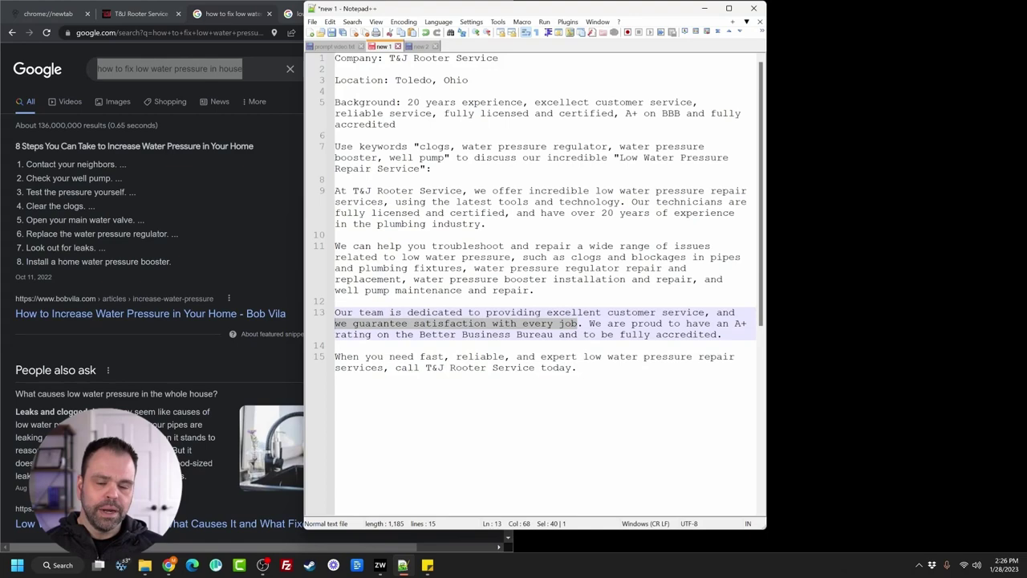
left_click(673, 323)
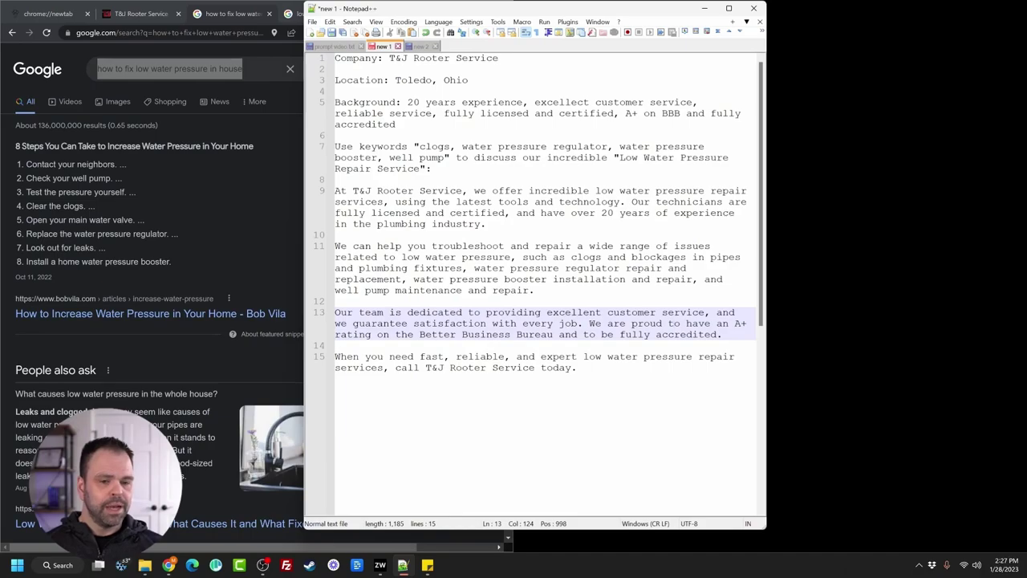
Step: Switch to the T&J Rooter Service website in Chrome, open its Gas Leak service page and examine the content
left_click(149, 13)
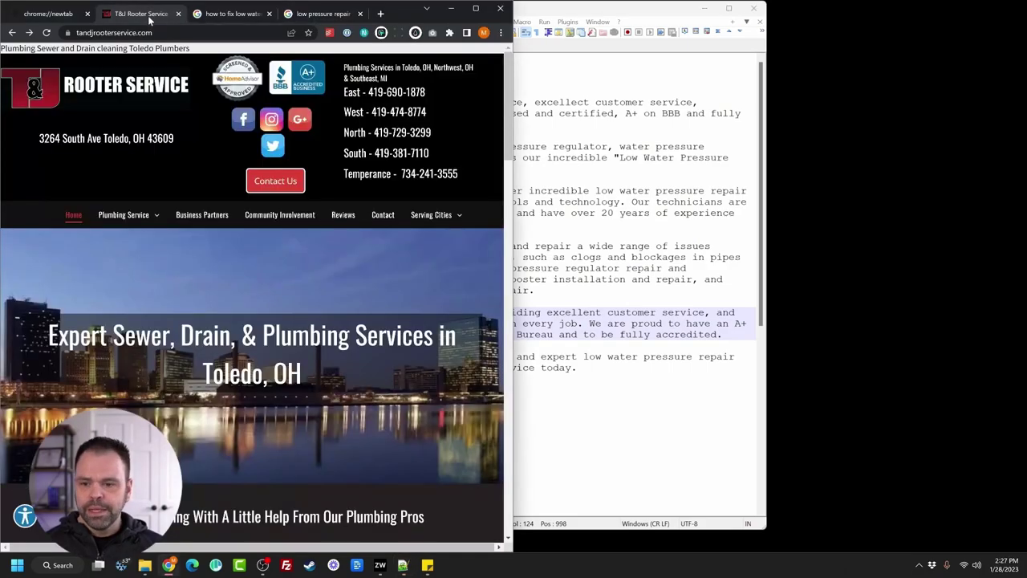
scroll(165, 409, "down", 6)
scroll(215, 349, "up", 7)
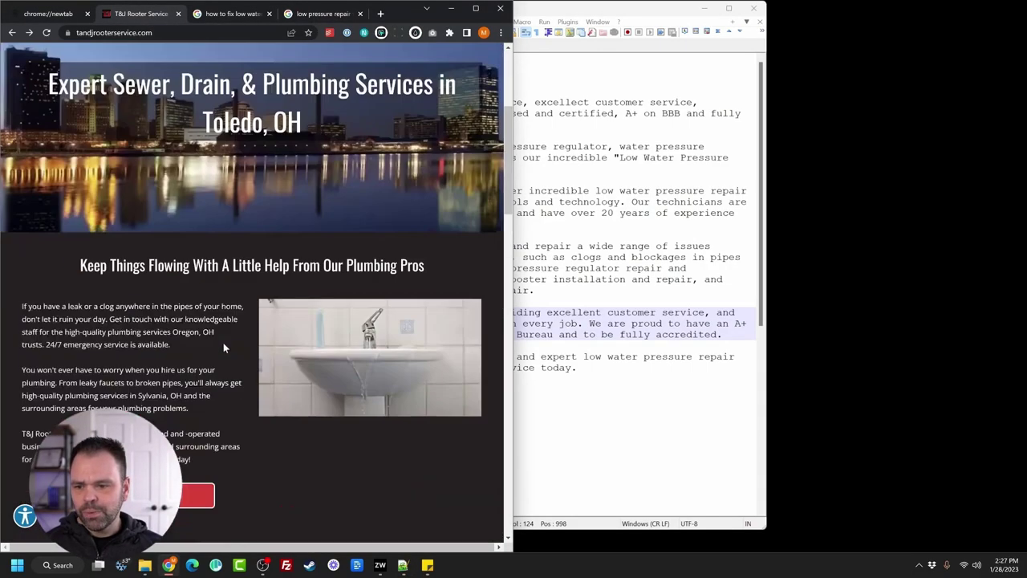
mouse_move(123, 215)
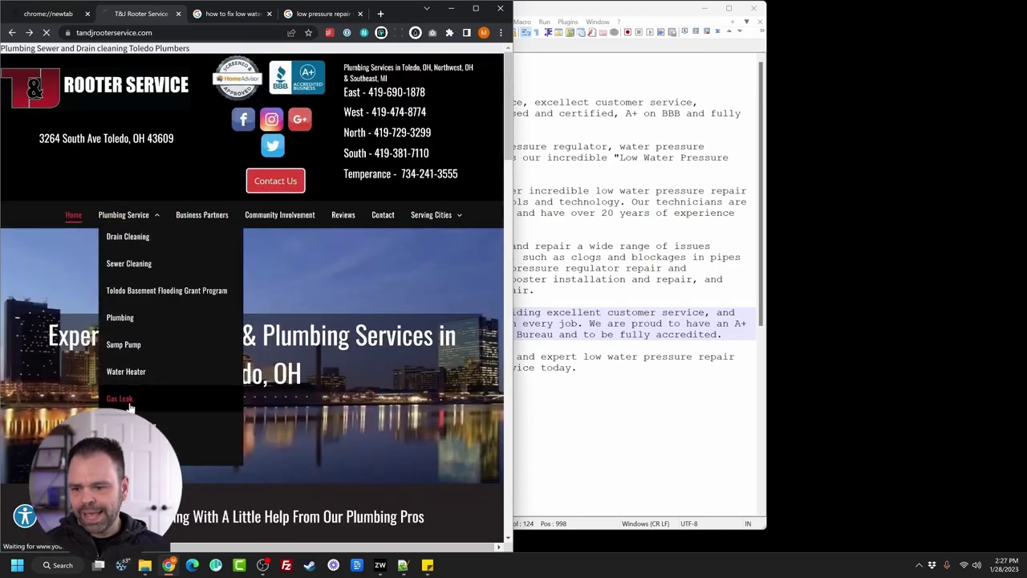
left_click(119, 398)
scroll(55, 93, "down", 5)
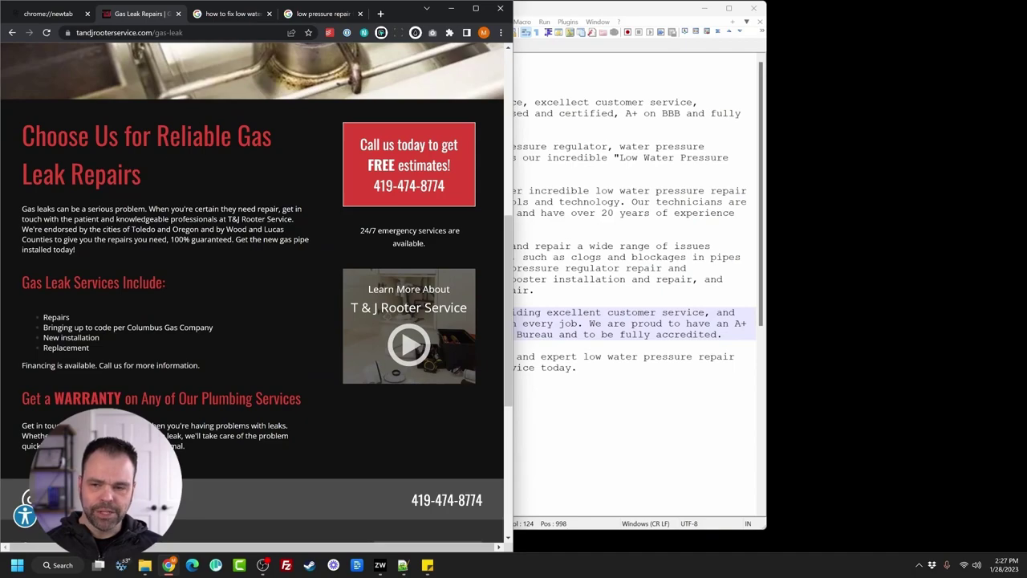
Step: Compare the generated paragraphs in Notepad++ with the Gas Leak page, highlighting its list of included services
left_click(613, 268)
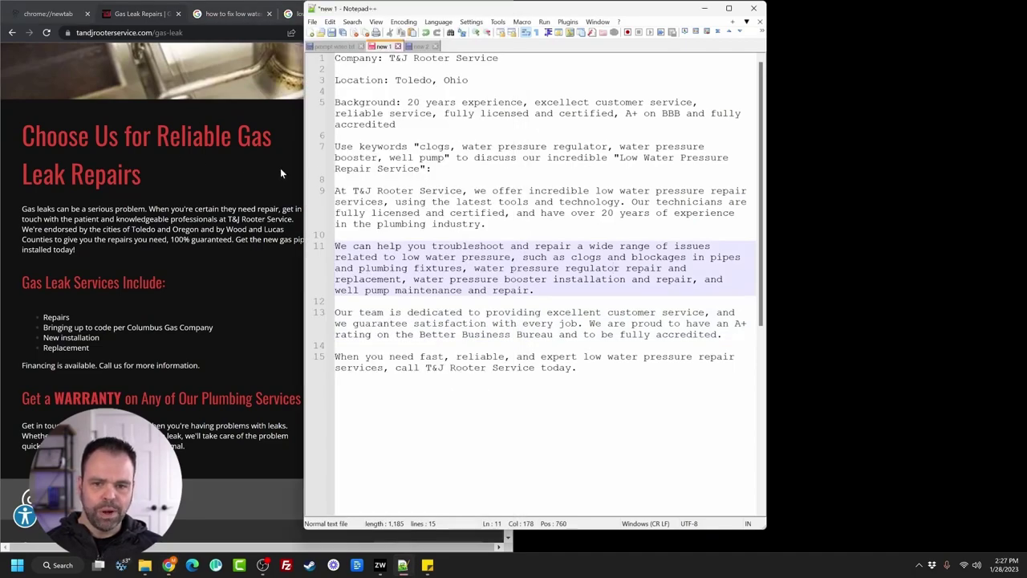
left_click_drag(578, 368, 335, 191)
key("alt+Tab")
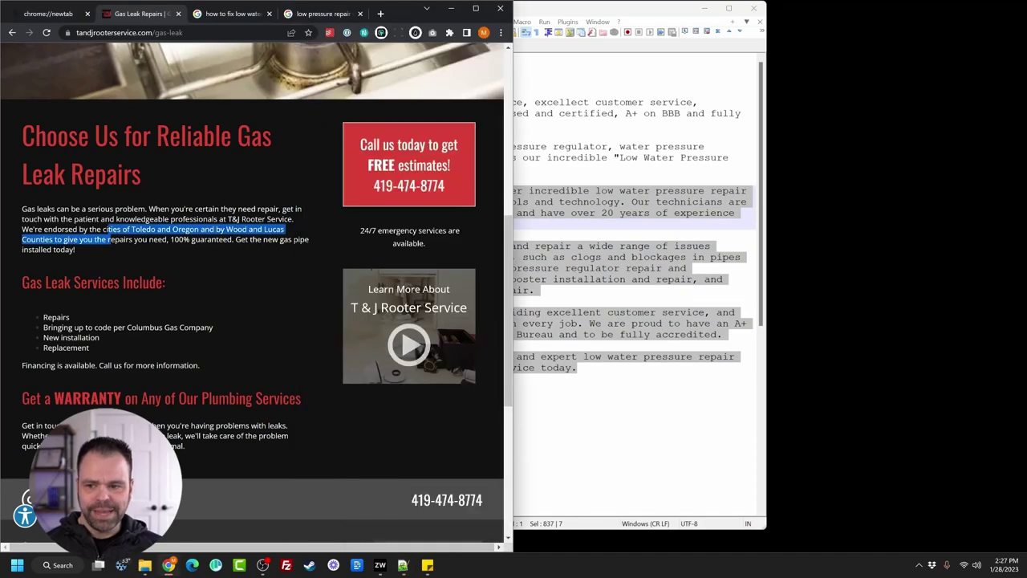
scroll(253, 289, "down", 2)
left_click_drag(16, 173, 199, 259)
Step: Switch to Notepad++ and add "Write a bullet list of different ways a company can repair low water pressure in your house." below the generated paragraphs
left_click(582, 367)
key("Return")
key("Return")
type("Write a bul")
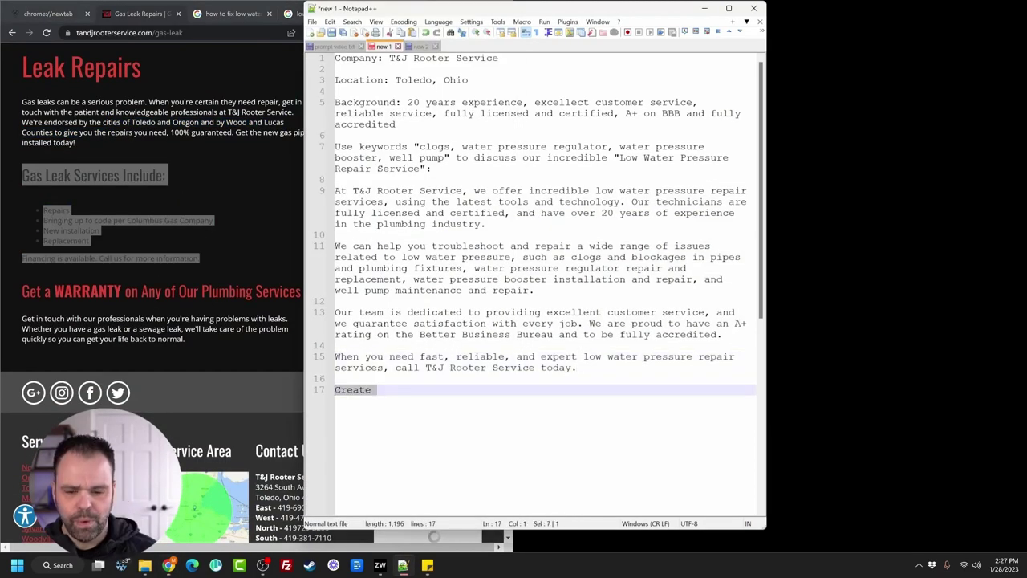
type("let list of w")
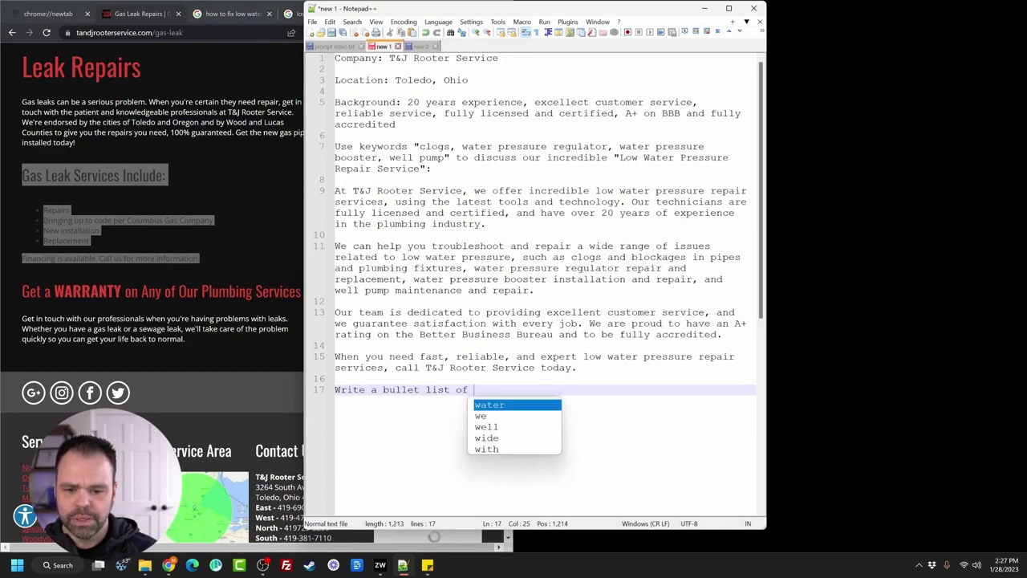
key("BackSpace")
type("different wa")
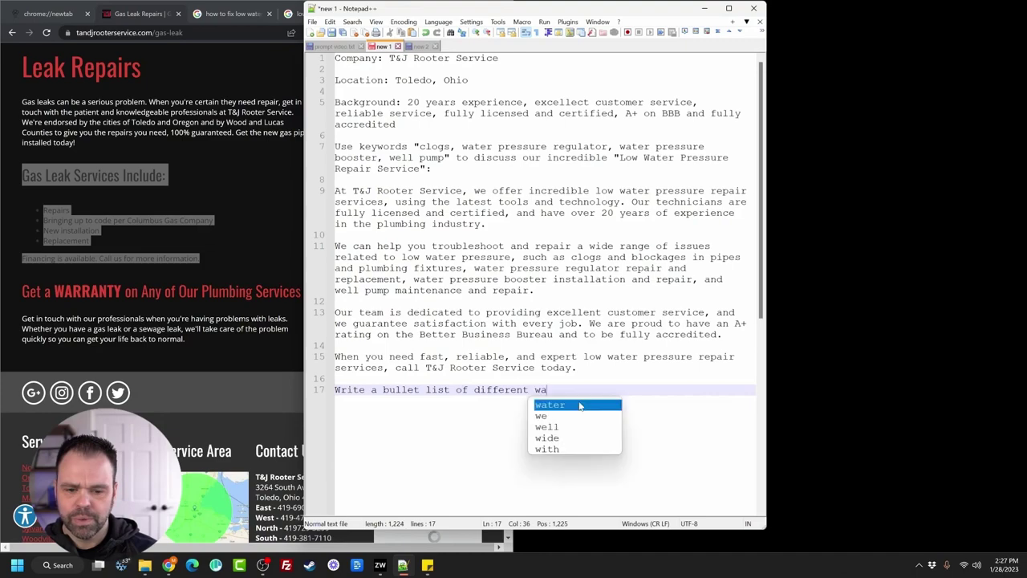
type("ys a company can rep")
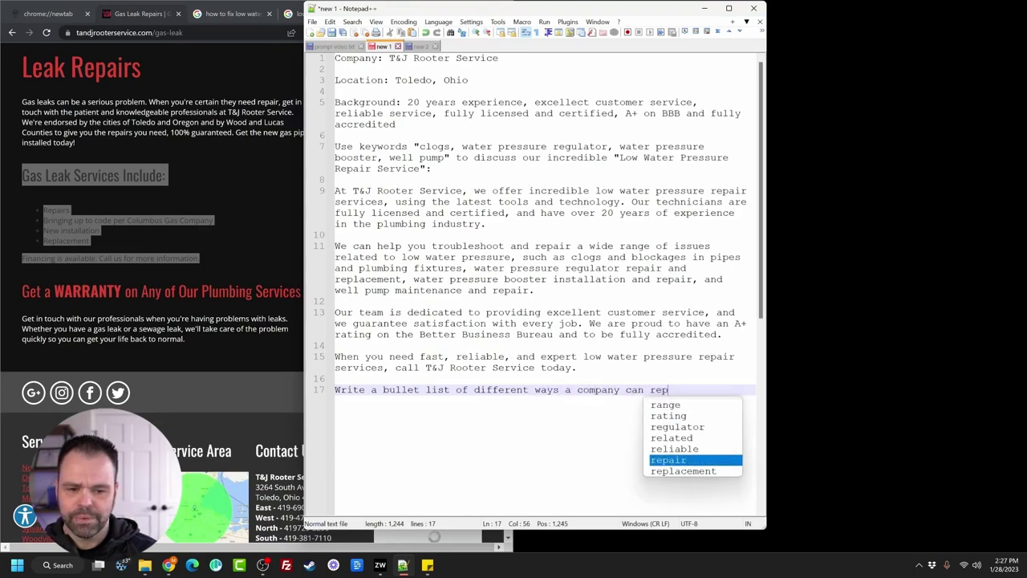
type("air low water p")
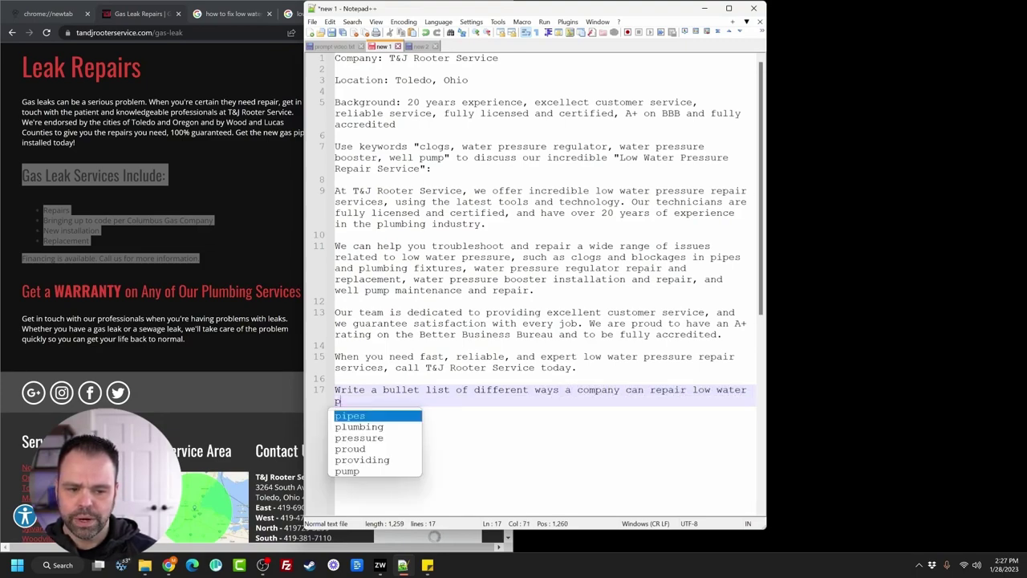
type("ressure in your house.")
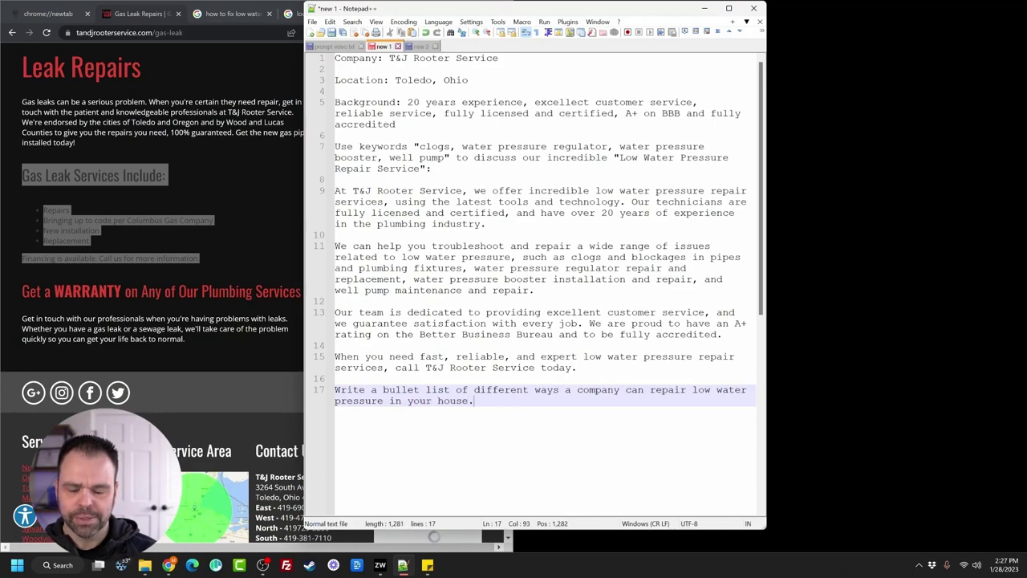
Step: Insert the number 7 before "different ways" in the bullet list request
left_click(455, 390)
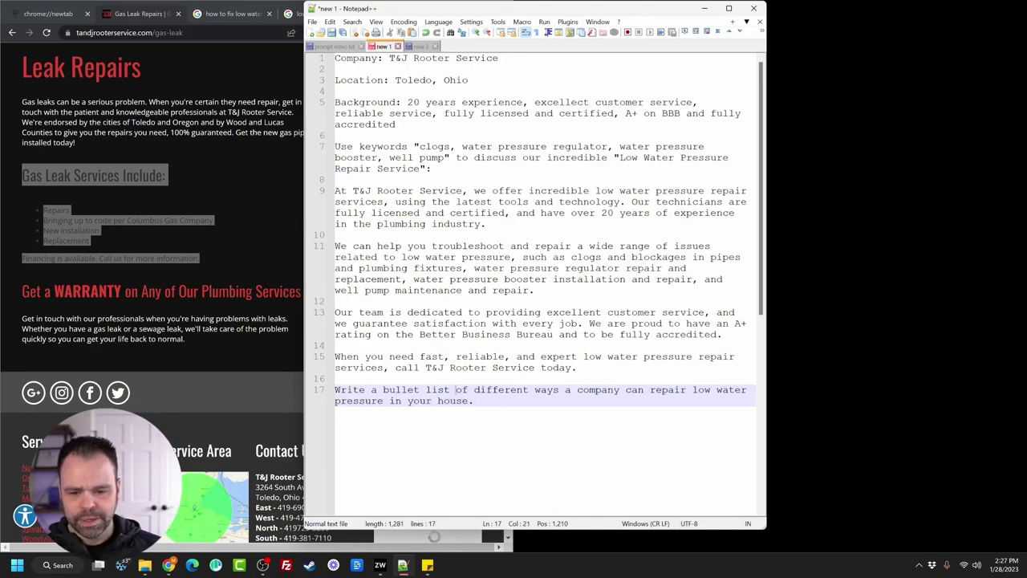
type("7")
key("BackSpace")
key("BackSpace")
key("ctrl+Right")
type("7")
Step: Run ZimmWriter's Magic Command on the bullet list request and highlight the generated bullets
key("ctrl+shift+o")
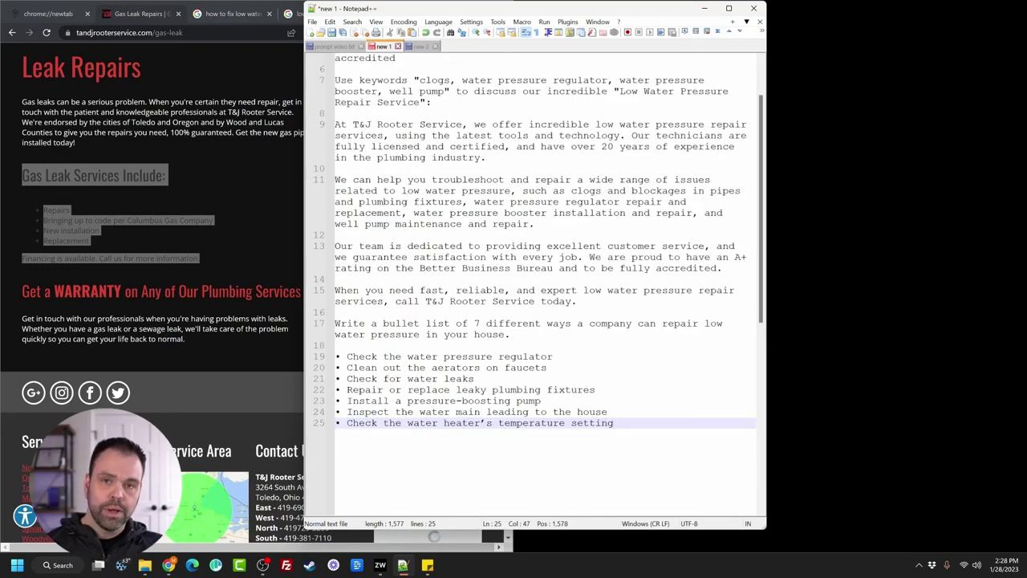
scroll(546, 281, "up", 2)
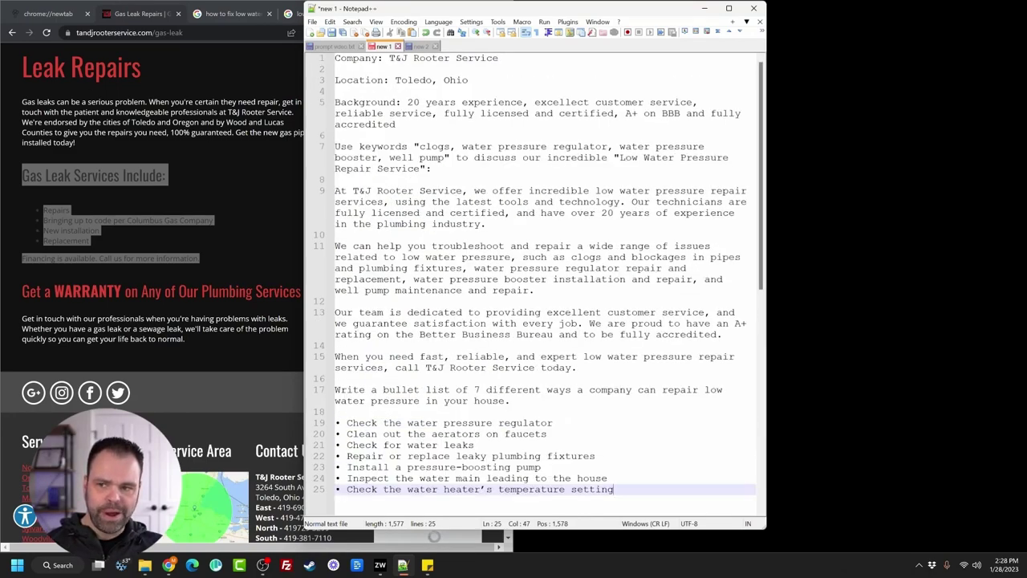
scroll(545, 281, "down", 2)
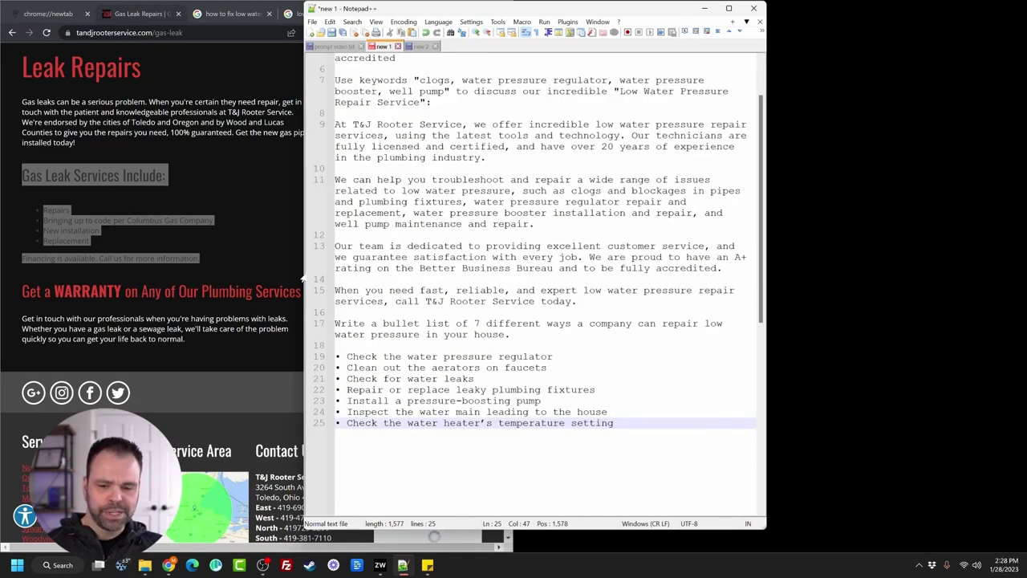
left_click_drag(336, 356, 599, 481)
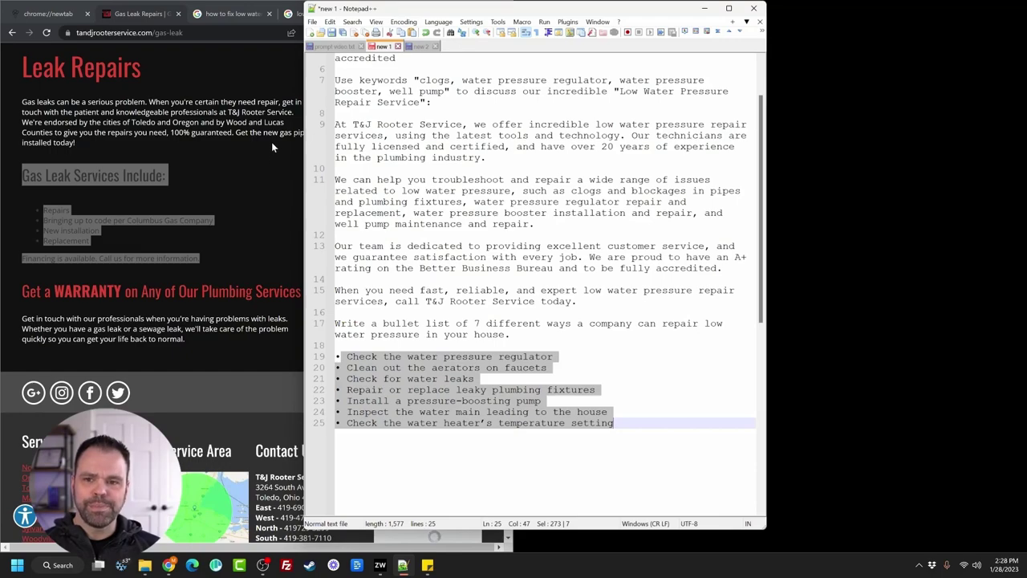
Step: Undo the generated bullet list and change the city on the Location line to Oregon
key("ctrl+z")
double_click(403, 83)
type("gon")
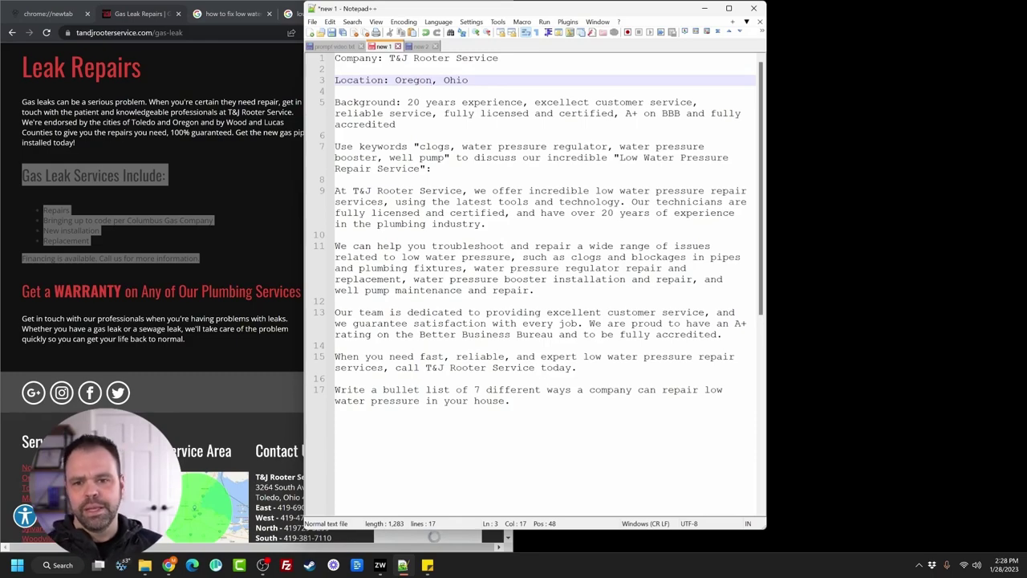
Step: Delete the generated paragraphs and bullet list request, and add "Mention the location one time" after "Low Water Pressure Repair Service" in the prompt
left_click_drag(432, 169, 510, 401)
key("Delete")
key("ctrl+a")
left_click(439, 157)
left_click(431, 168)
type(". Mention the location one time")
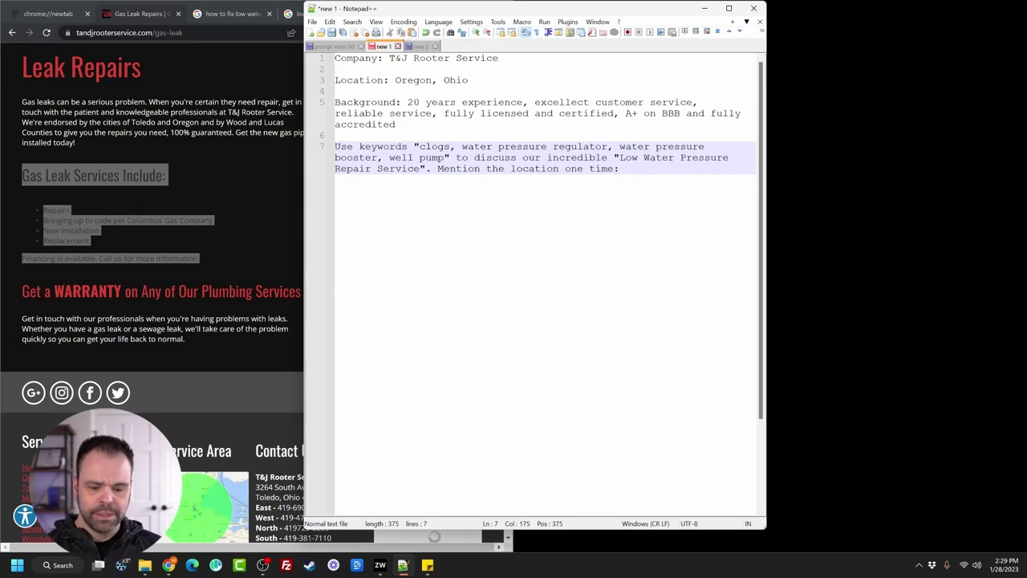
Step: End the prompt with a separate "Output:" line, run the Magic Command on all of it, and highlight "Oregon, Ohio area?" in the result
type(".")
key("BackSpace")
key("Return")
key("Return")
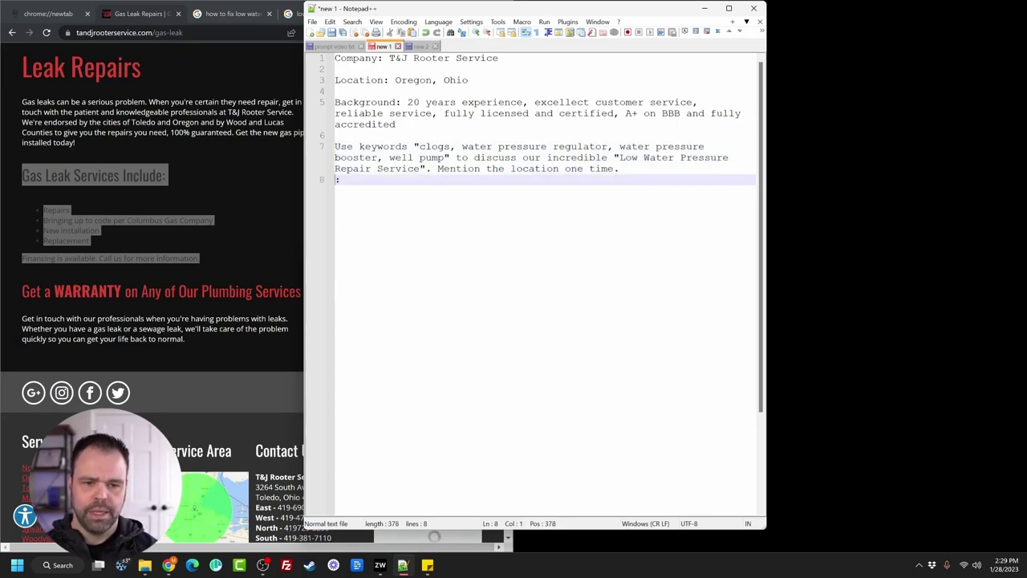
type("Output")
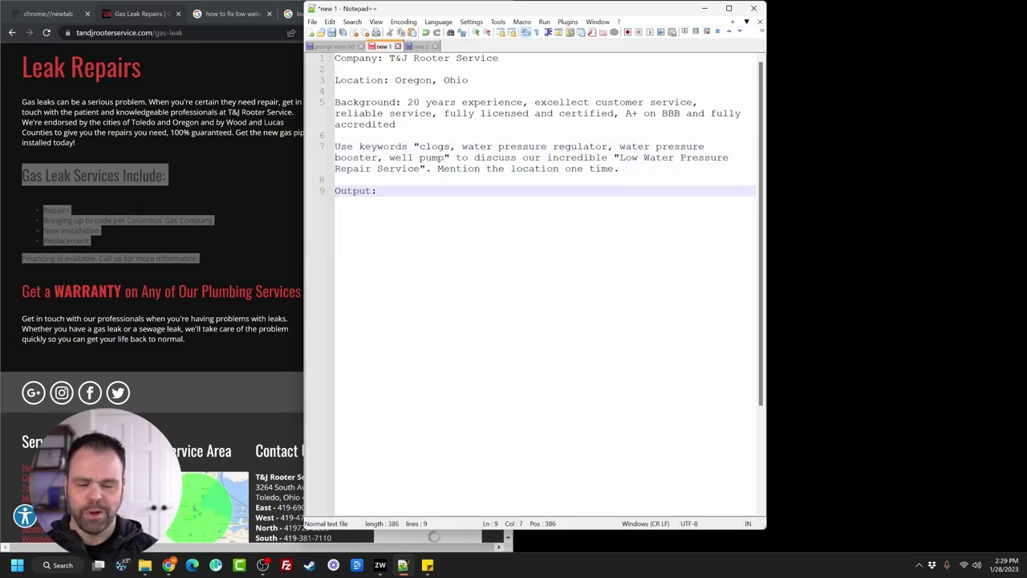
key("ctrl+a")
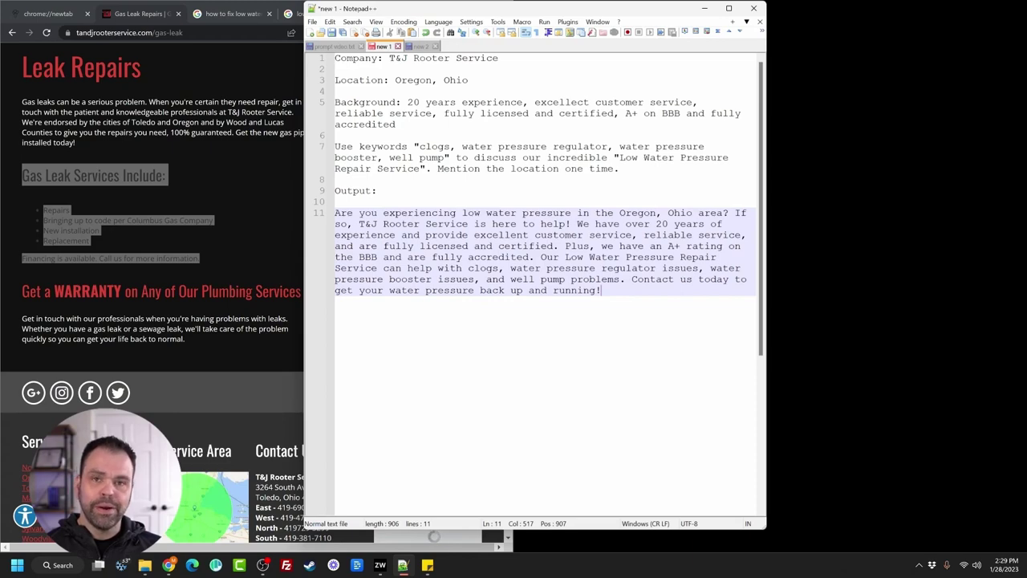
left_click_drag(728, 212, 618, 212)
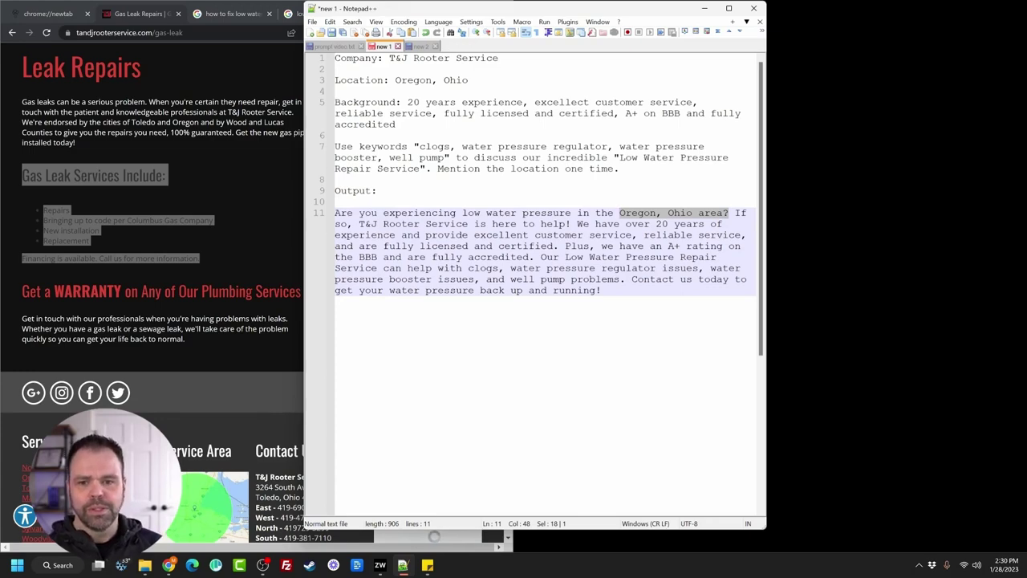
Step: Undo the generated paragraph and add "Write four paragraphs." after the location instruction
key("ctrl+z")
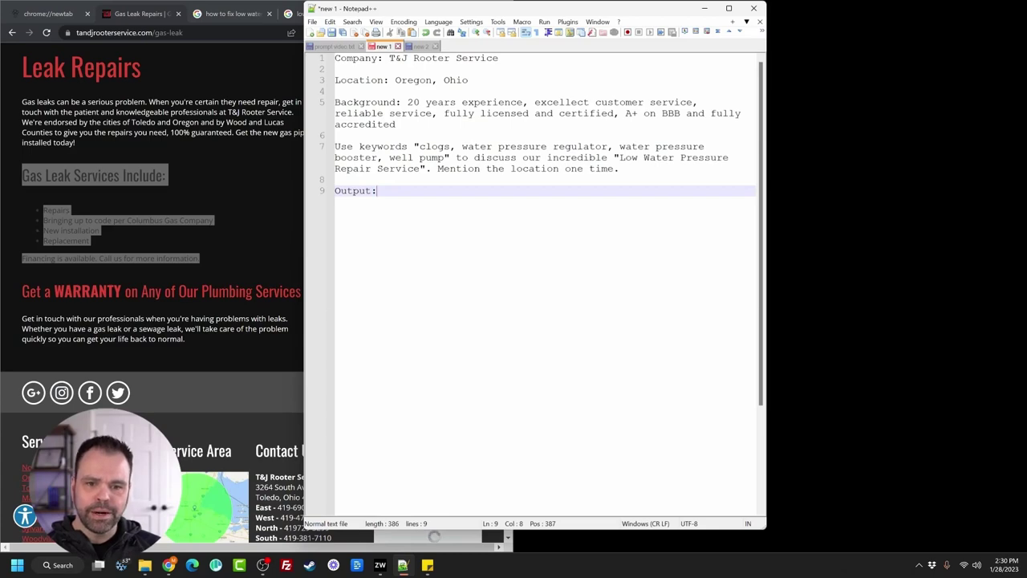
left_click(615, 168)
type(". Write four paragraphs.")
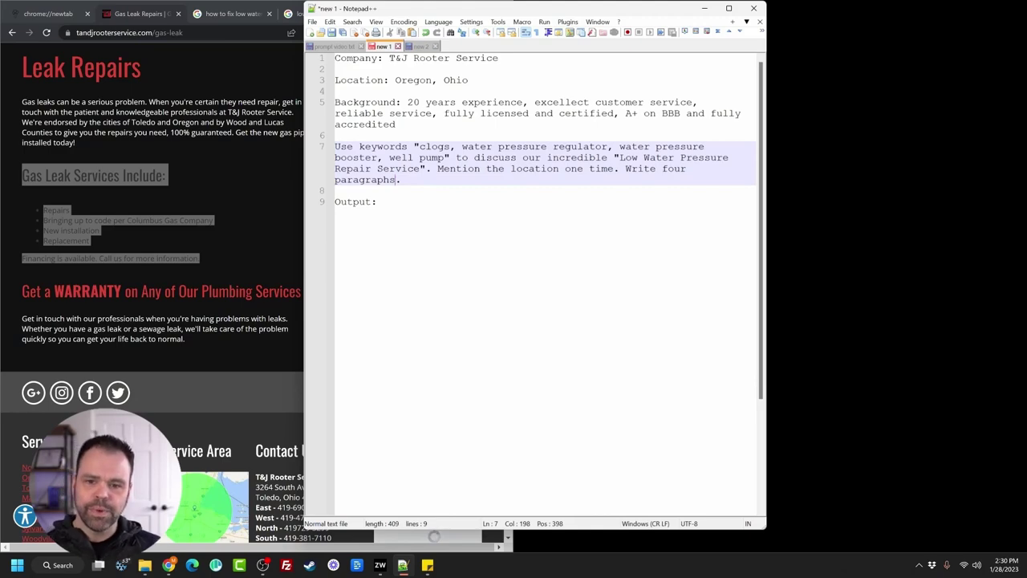
Step: Run the Magic Command on the whole prompt and review the generated paragraphs
key("ctrl+End")
key("ctrl+a")
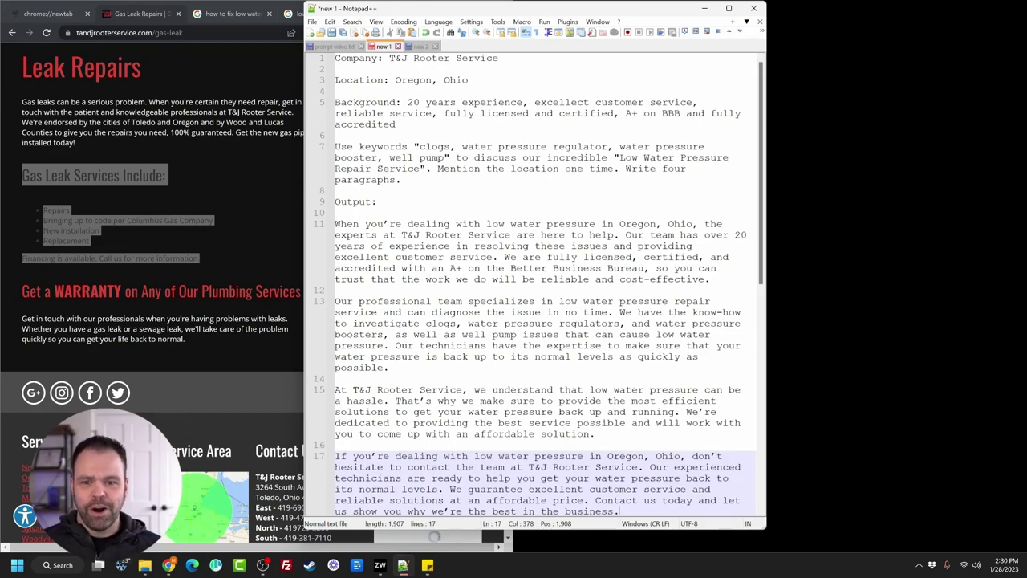
scroll(534, 281, "down", 2)
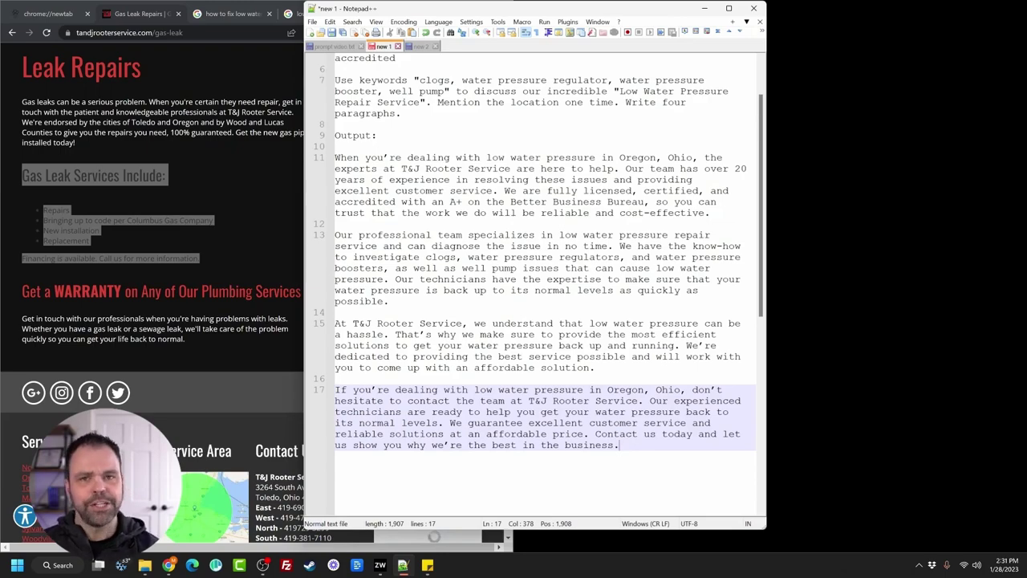
scroll(537, 289, "up", 2)
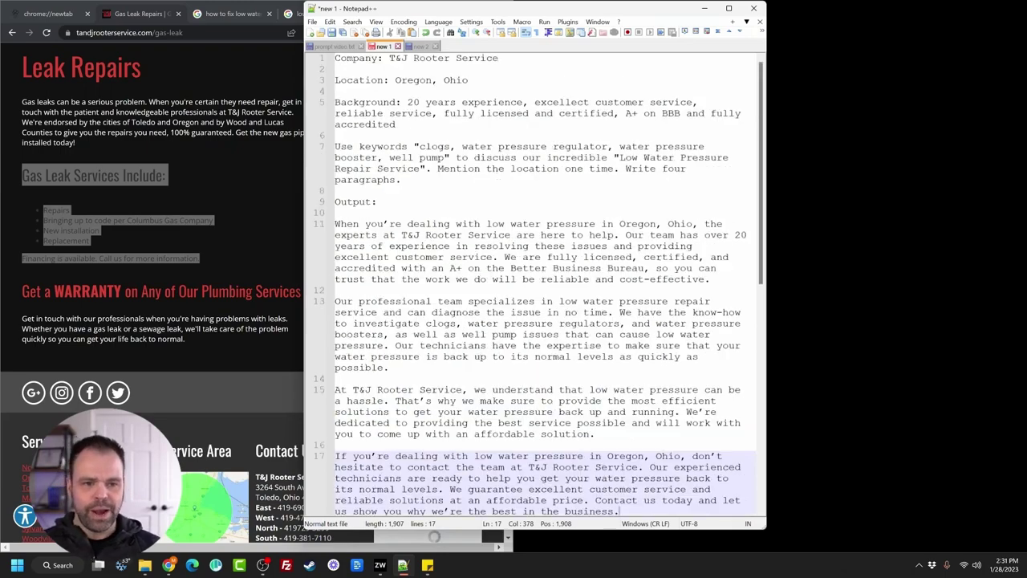
scroll(246, 252, "down", 2)
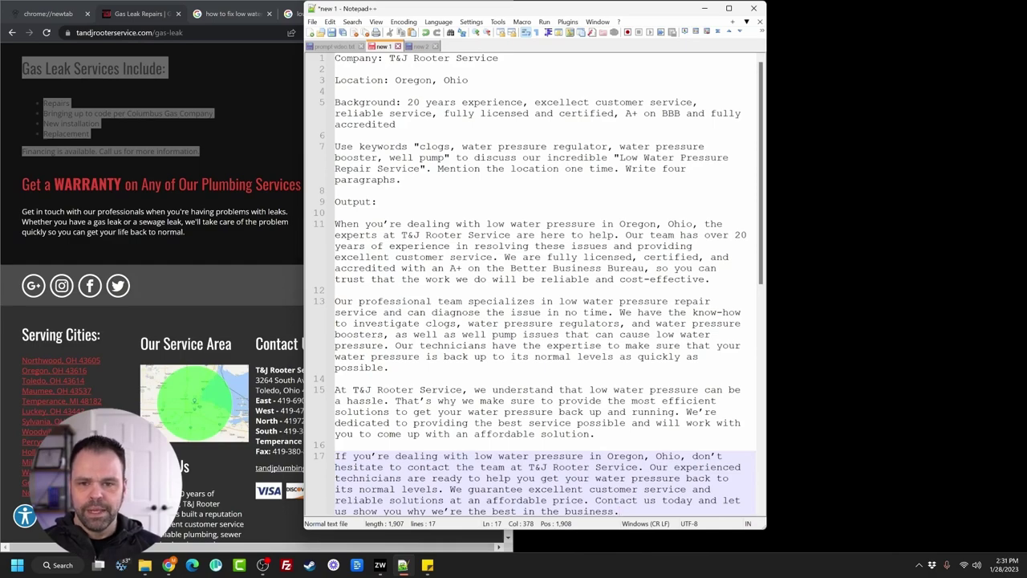
Step: Open the prompt video.txt document and copy section 3's surfboard entrepreneur paragraph together with its LinkedIn post instruction
left_click(353, 46)
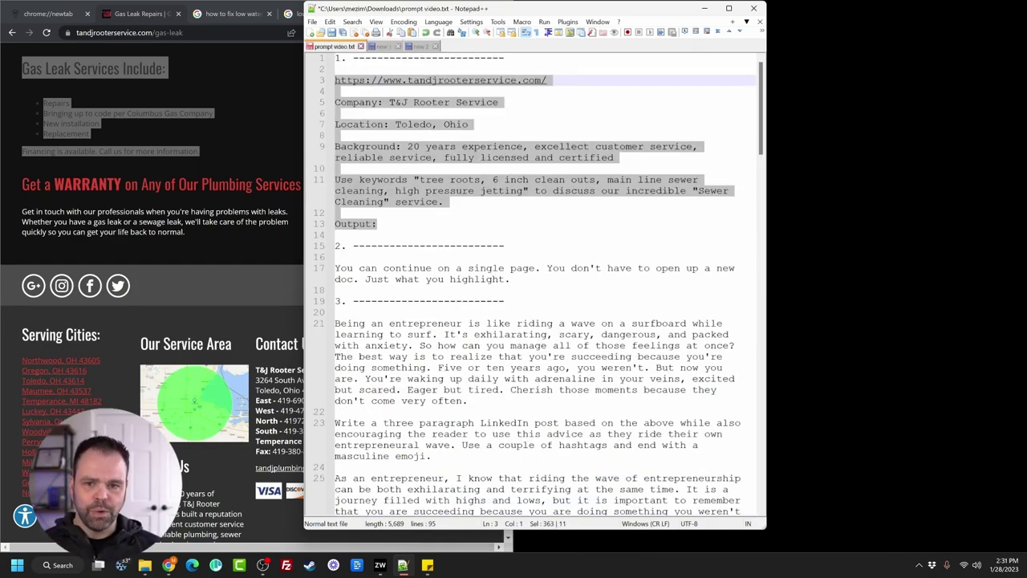
scroll(533, 281, "down", 4)
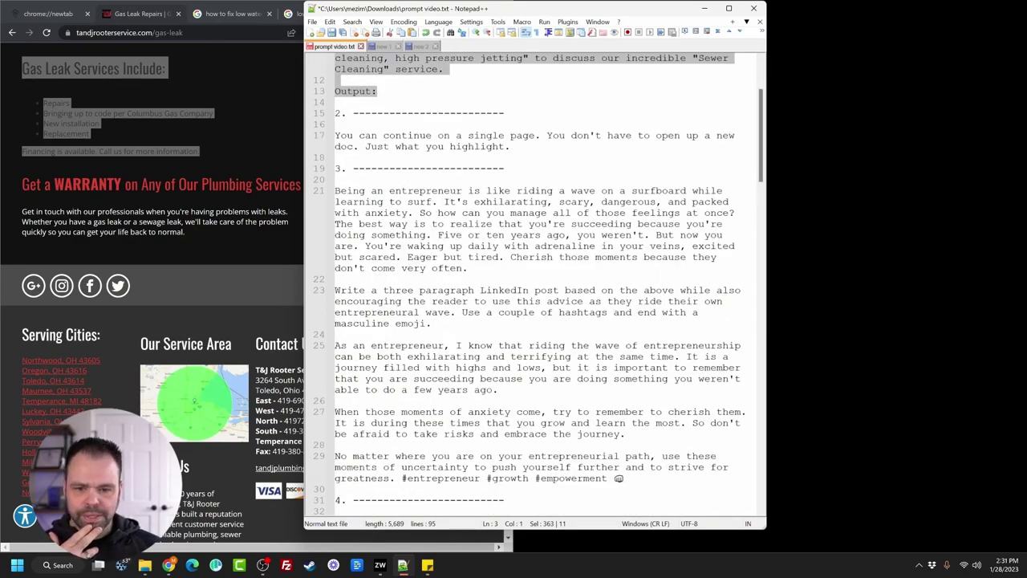
left_click_drag(432, 323, 334, 190)
key("ctrl+c")
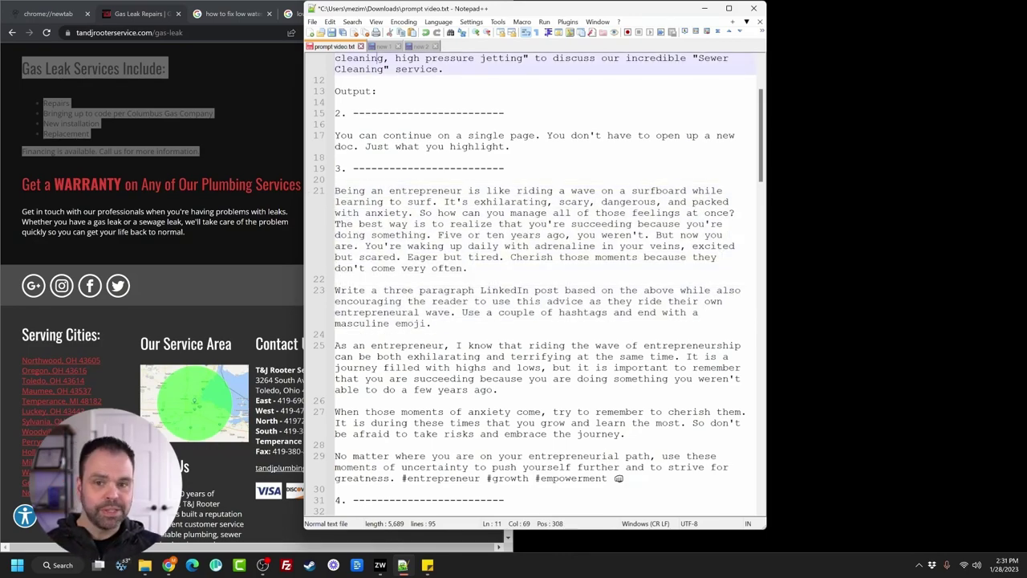
Step: Replace the entire content of the new 1 document with the copied entrepreneur paragraph and LinkedIn instruction
key("ctrl+Tab")
key("ctrl+a")
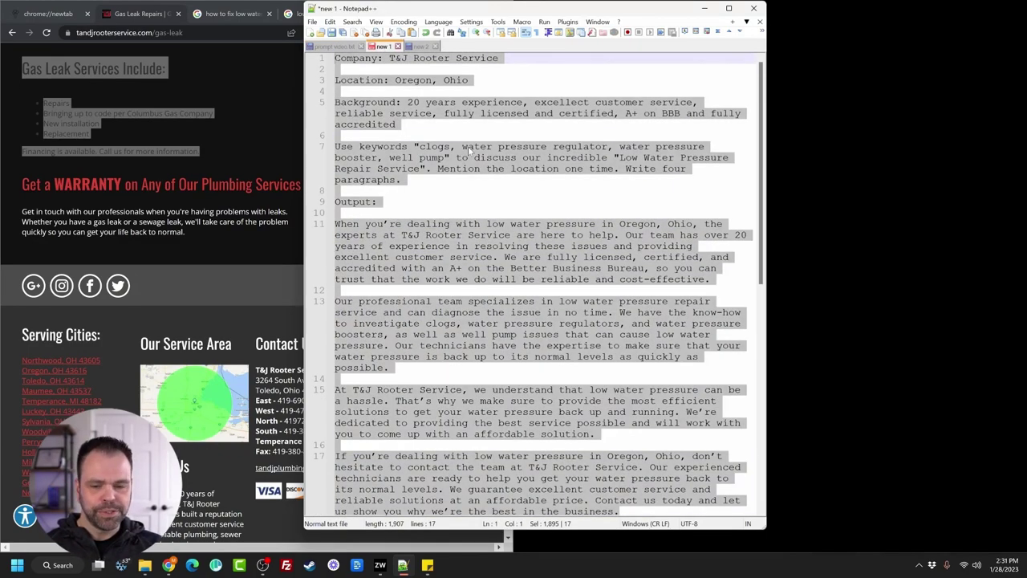
key("Delete")
key("ctrl+v")
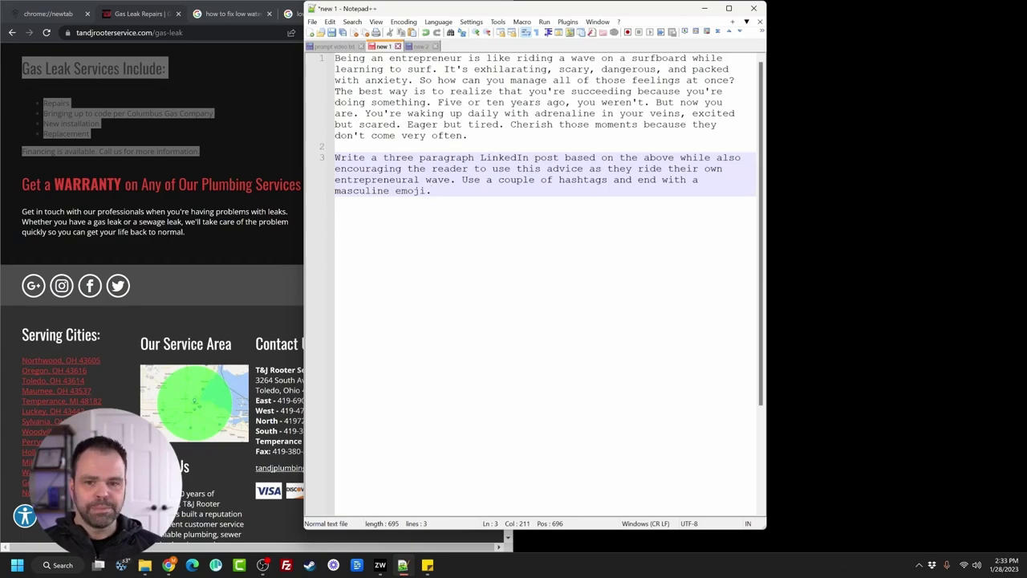
Step: Run the Magic Command on the whole LinkedIn prompt and select the generated post, from "As entrepreneurs" through the closing emoji
key("ctrl+a")
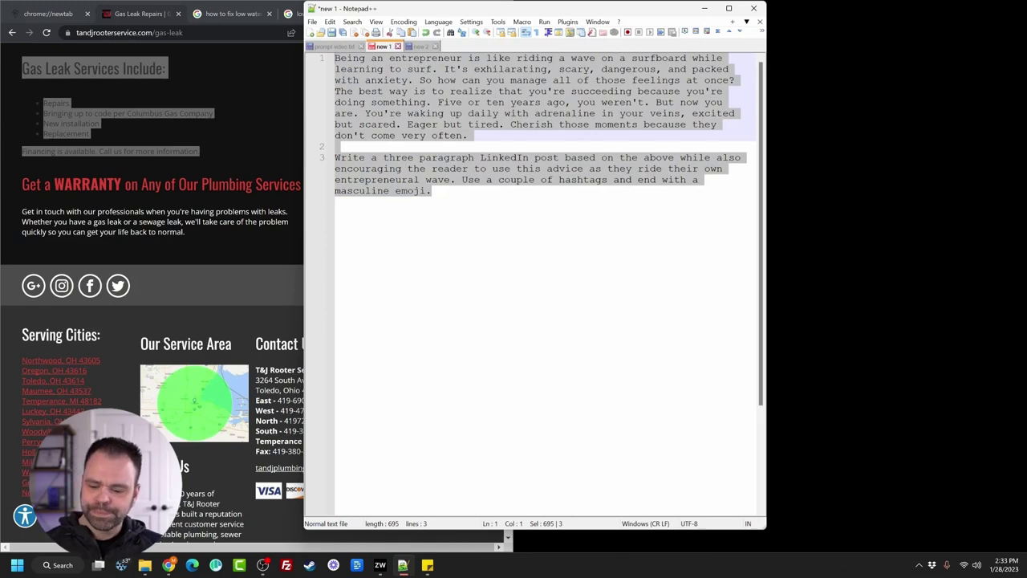
key("ctrl+c")
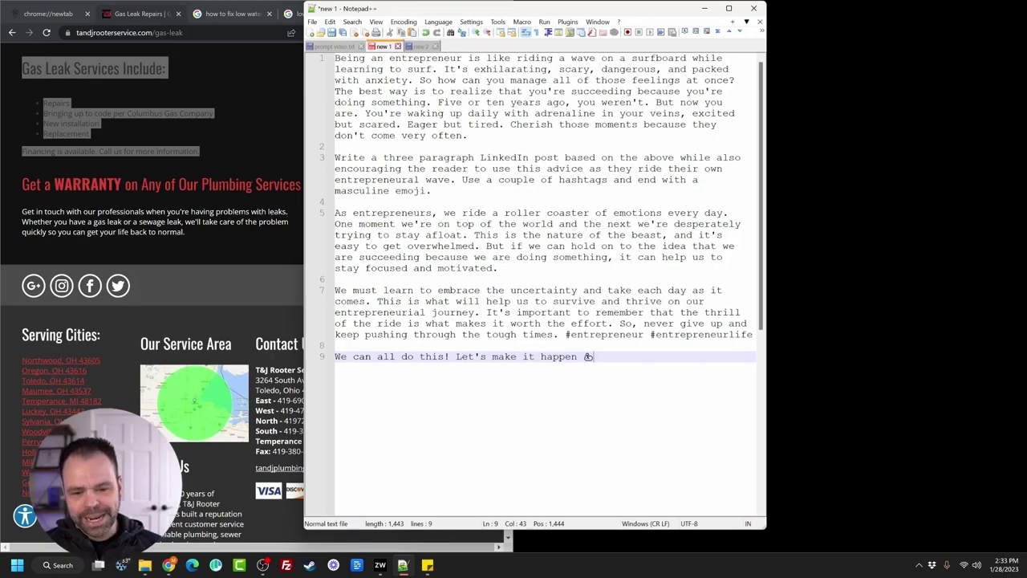
left_click_drag(594, 356, 336, 212)
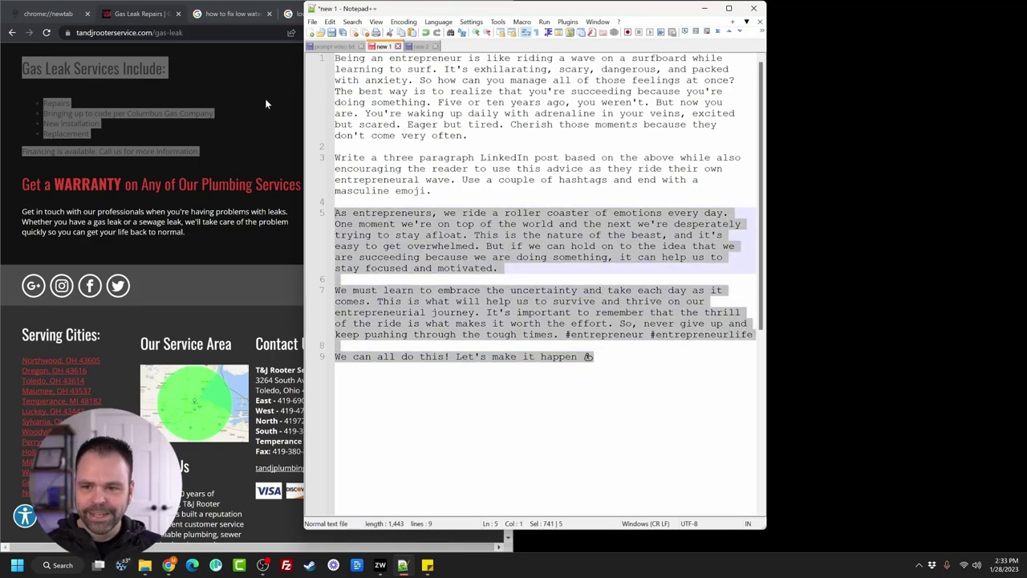
Step: Switch to Chrome, publish the generated entrepreneur text as a new post on the LinkedIn feed, and expand it to full length
left_click(267, 105)
left_click(232, 14)
left_click(313, 13)
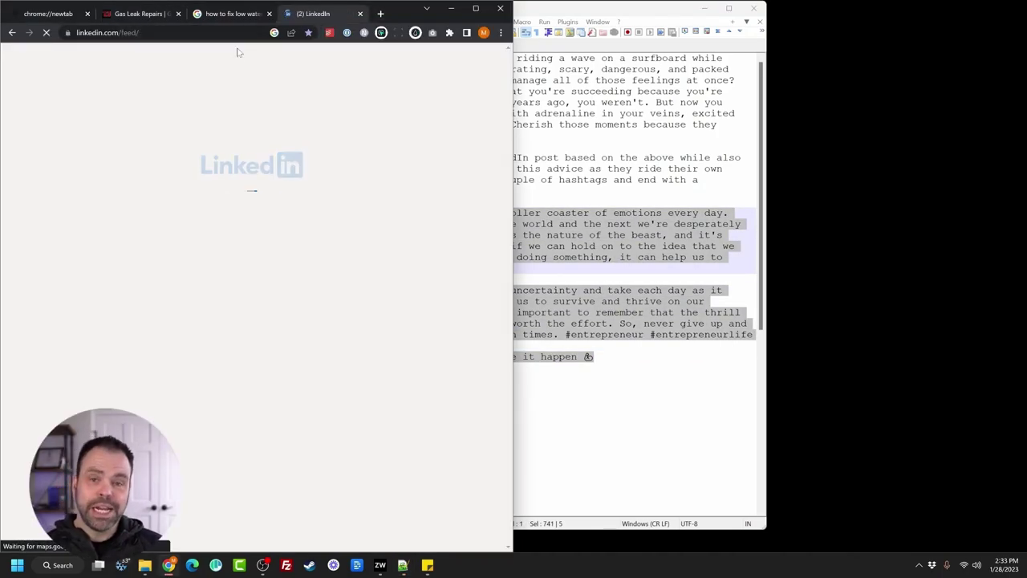
left_click(286, 103)
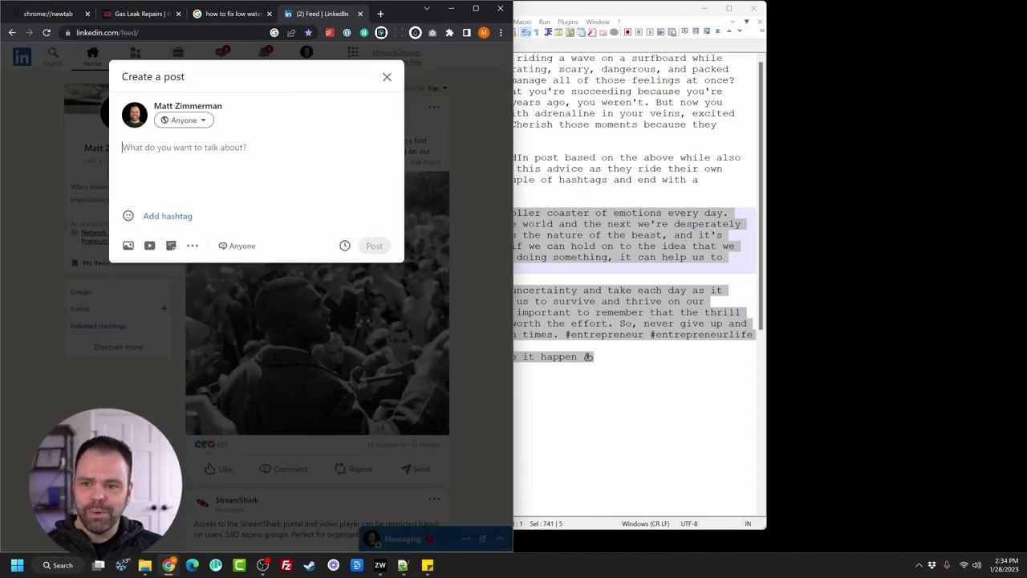
key("ctrl+v")
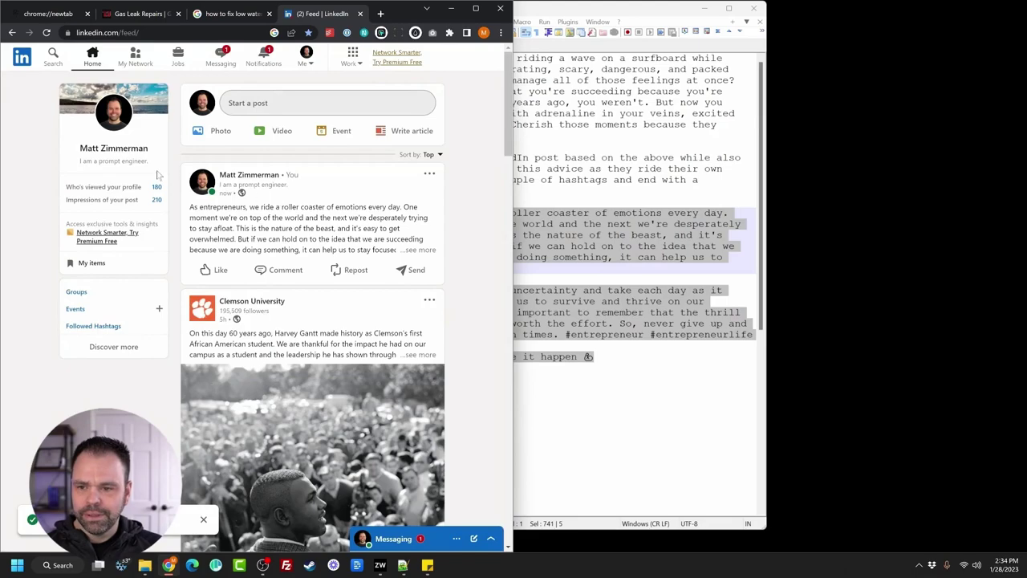
left_click(419, 249)
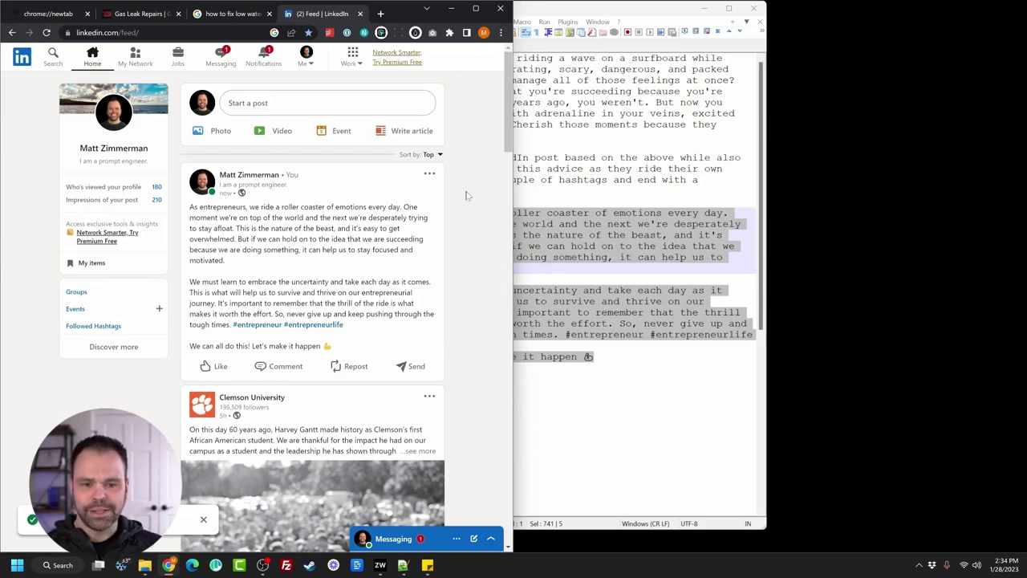
Step: Close the LinkedIn page, switch to Notepad++, and copy section 4's changing robe and shampoo copywriting prompt from prompt video.txt
left_click(360, 14)
key("alt+Tab")
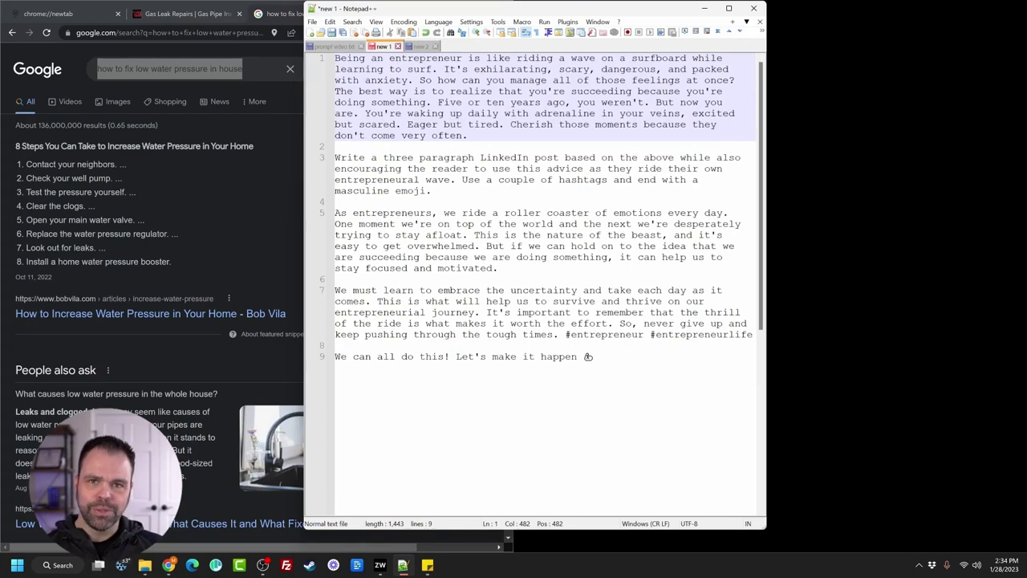
left_click(331, 46)
scroll(536, 281, "down", 6)
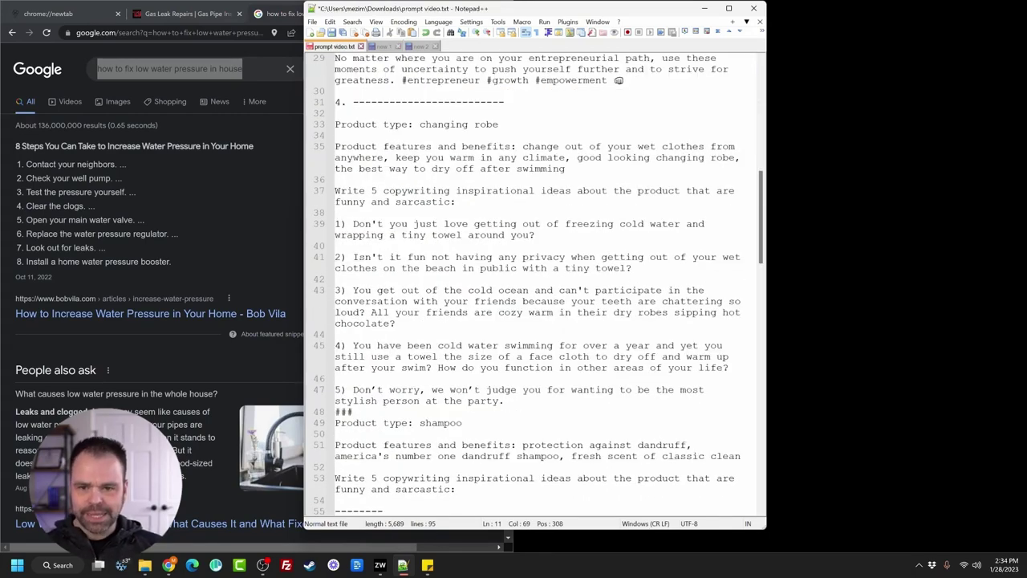
scroll(536, 281, "down", 1)
scroll(536, 281, "up", 1)
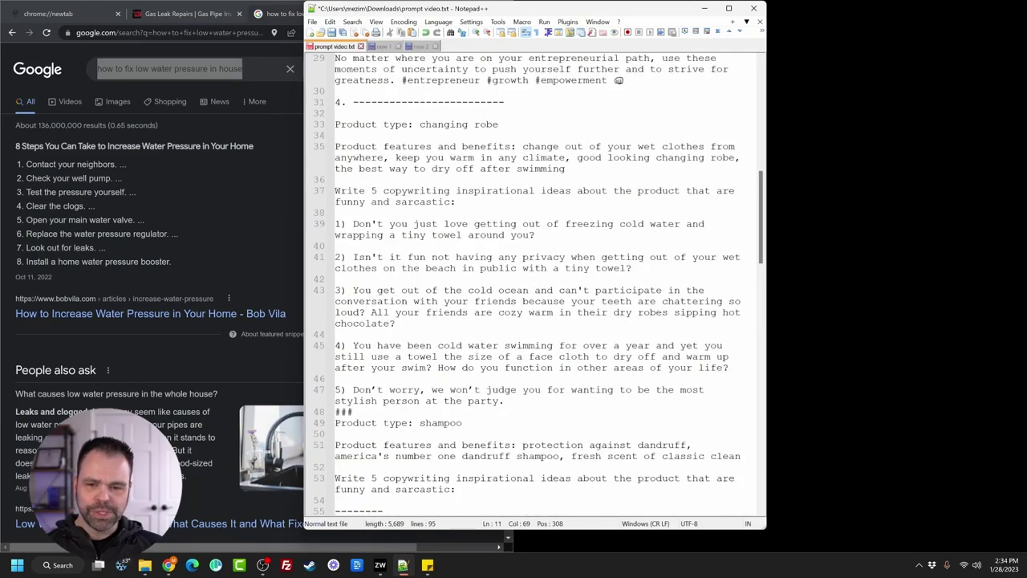
left_click_drag(456, 489, 334, 124)
key("ctrl+c")
Step: Replace the entire content of new 1 with the copied product prompt and select the five numbered changing robe ideas
left_click(384, 46)
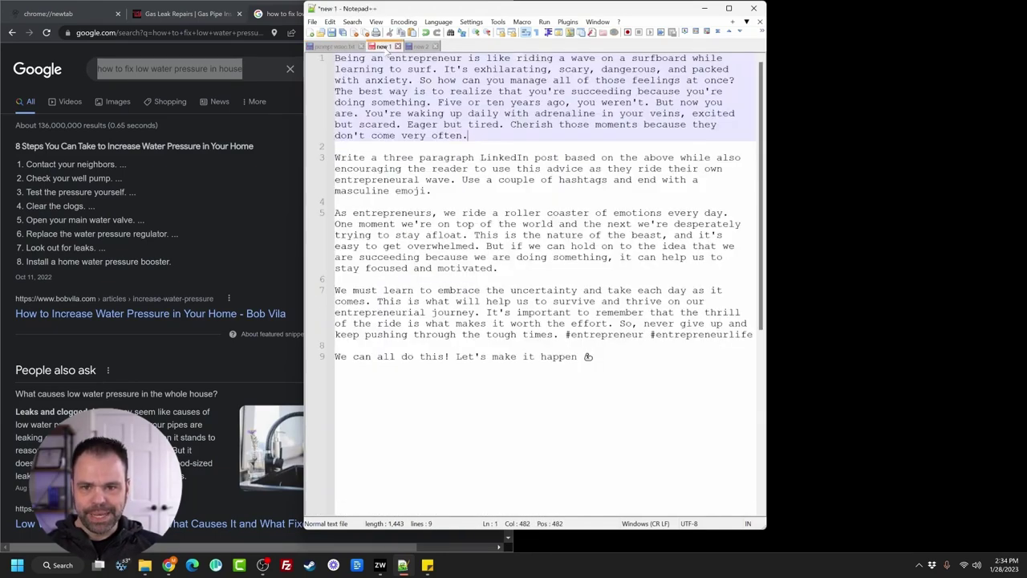
key("ctrl+a")
key("ctrl+v")
left_click(523, 191)
left_click_drag(505, 334, 329, 159)
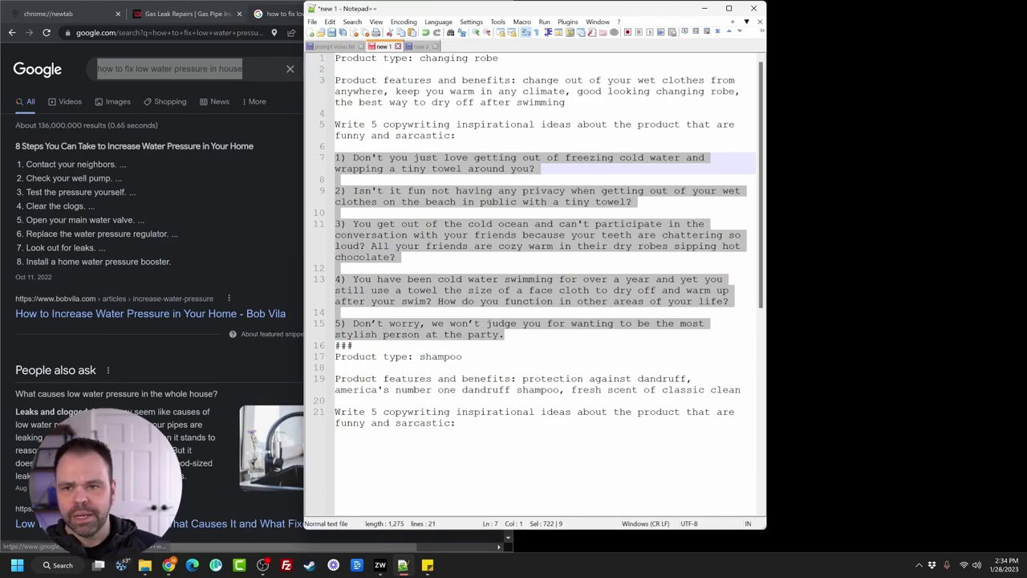
Step: Switch to Chrome, look up "robe" from the address bar, and open the suggested dryrobe USA website
left_click(255, 95)
left_click(267, 31)
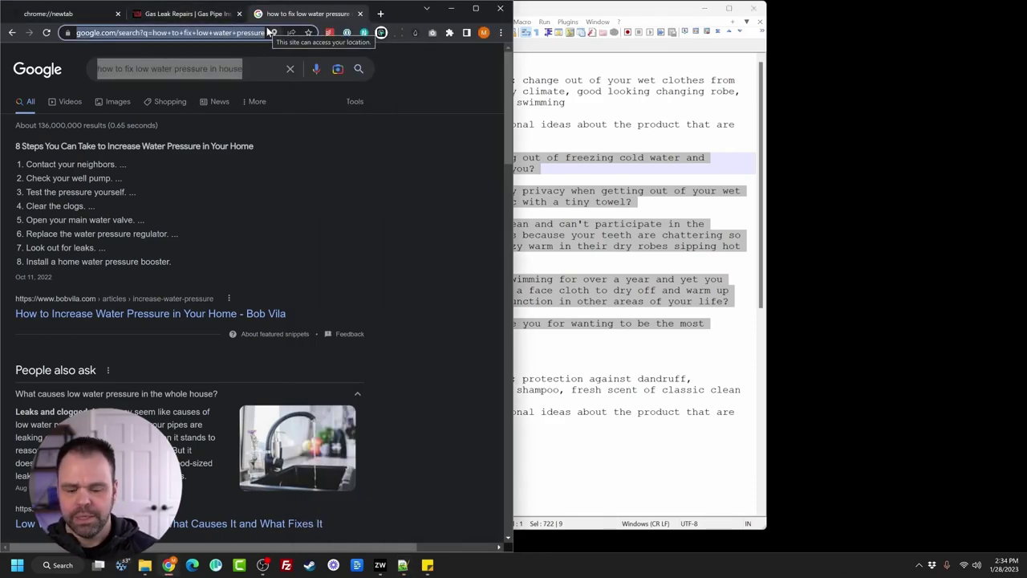
type("robe")
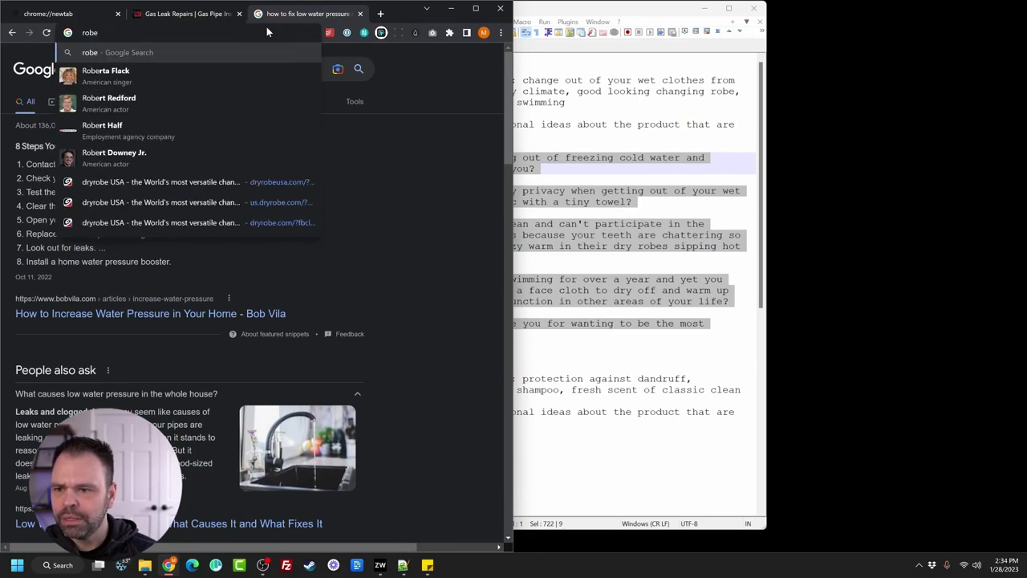
left_click(205, 181)
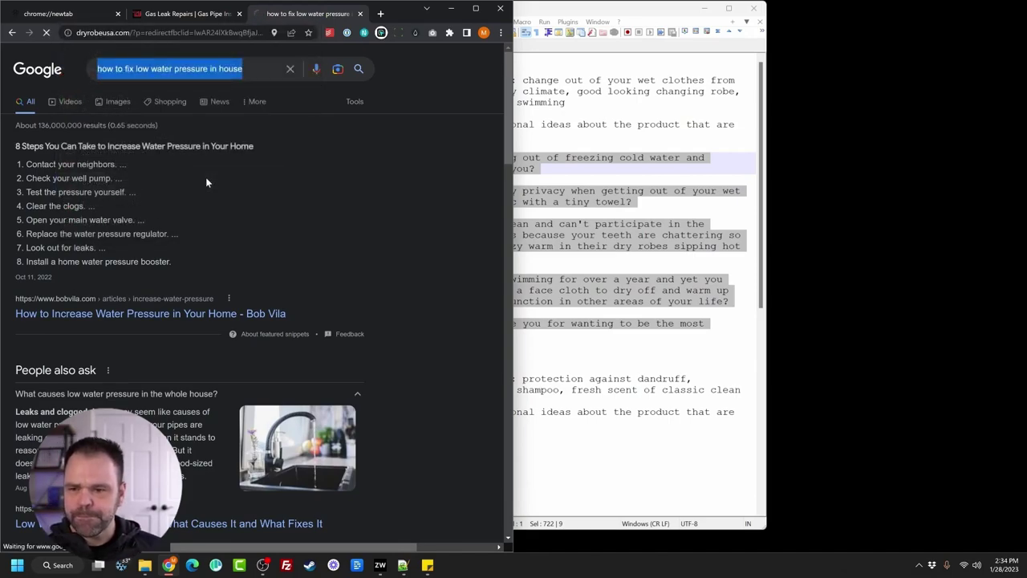
Step: Examine the changing robe description, product range and partner sections on the dryrobe home page, dismissing the mailing-list sign-up form
scroll(360, 308, "down", 3)
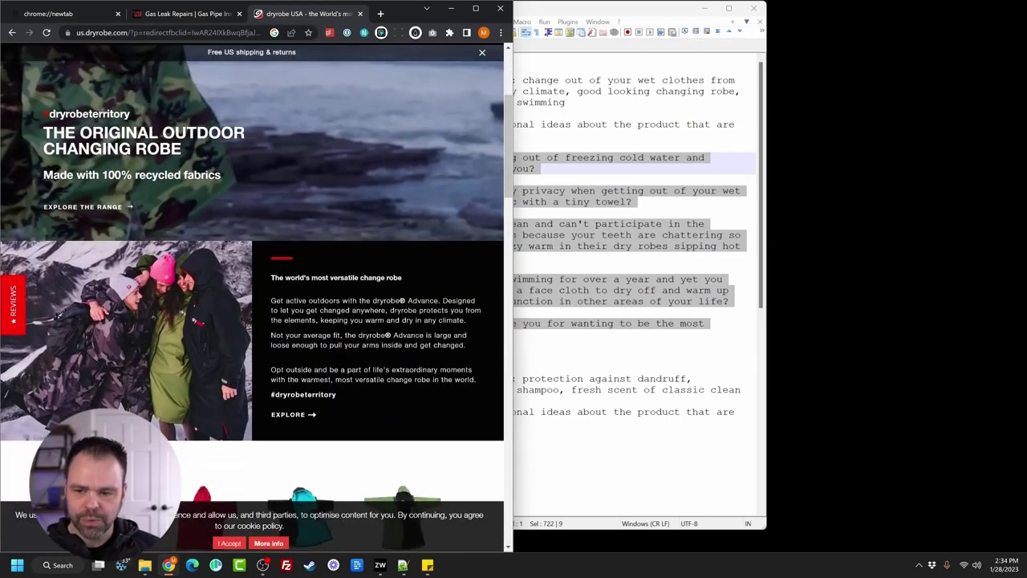
scroll(321, 243, "down", 5)
scroll(322, 243, "up", 1)
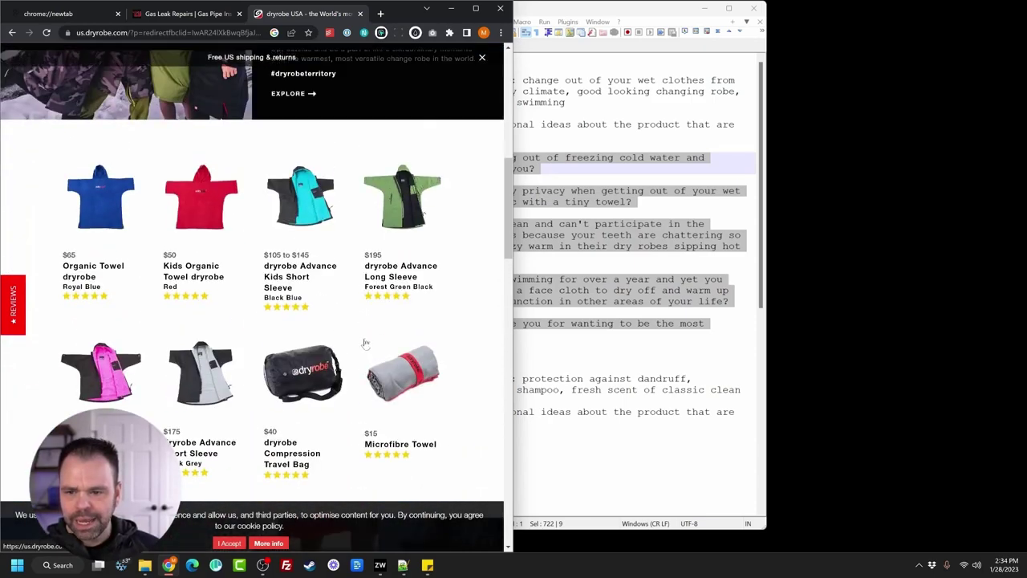
scroll(322, 244, "up", 2)
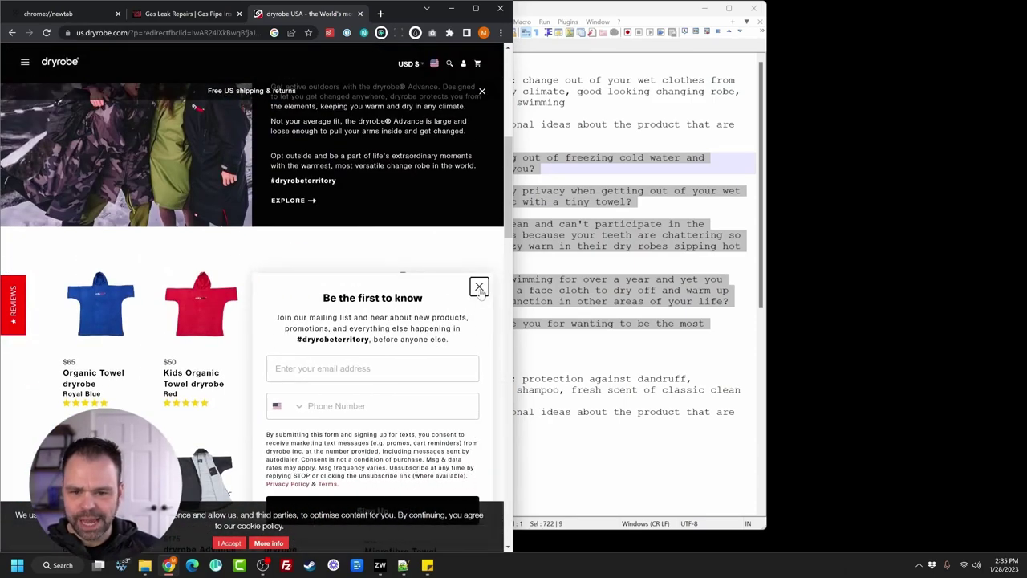
left_click(480, 285)
scroll(413, 346, "up", 1)
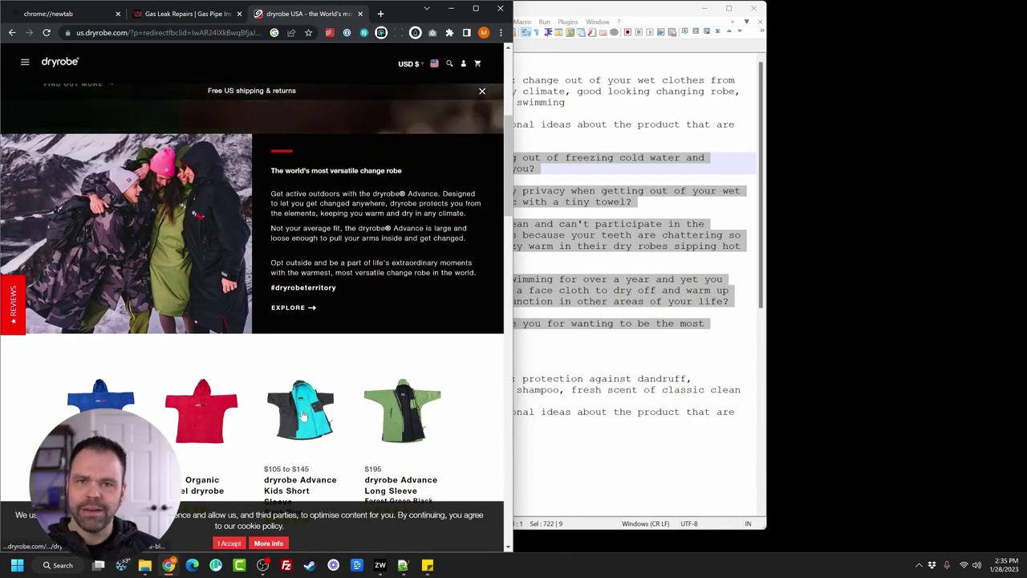
scroll(301, 409, "down", 2)
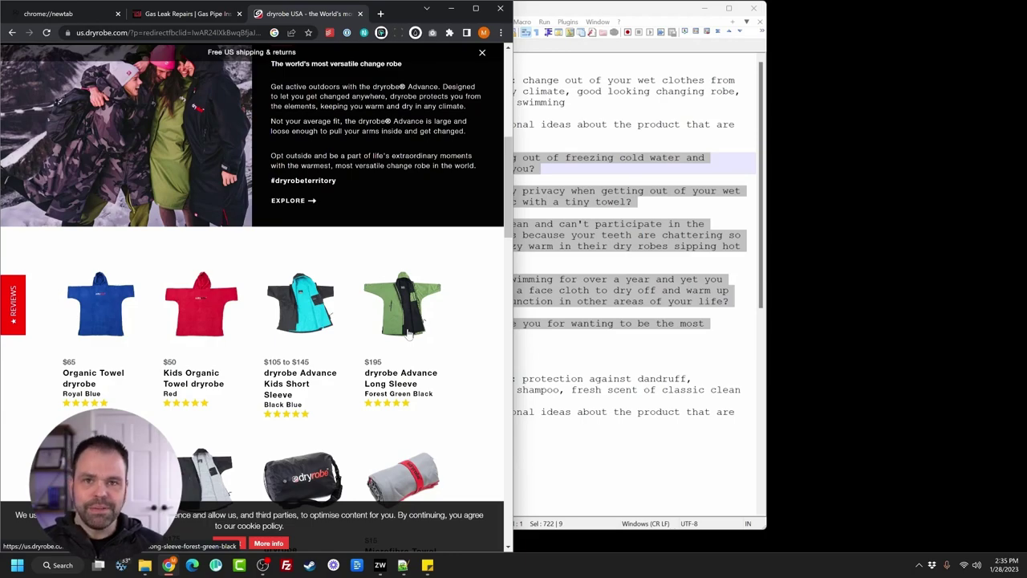
scroll(408, 333, "down", 3)
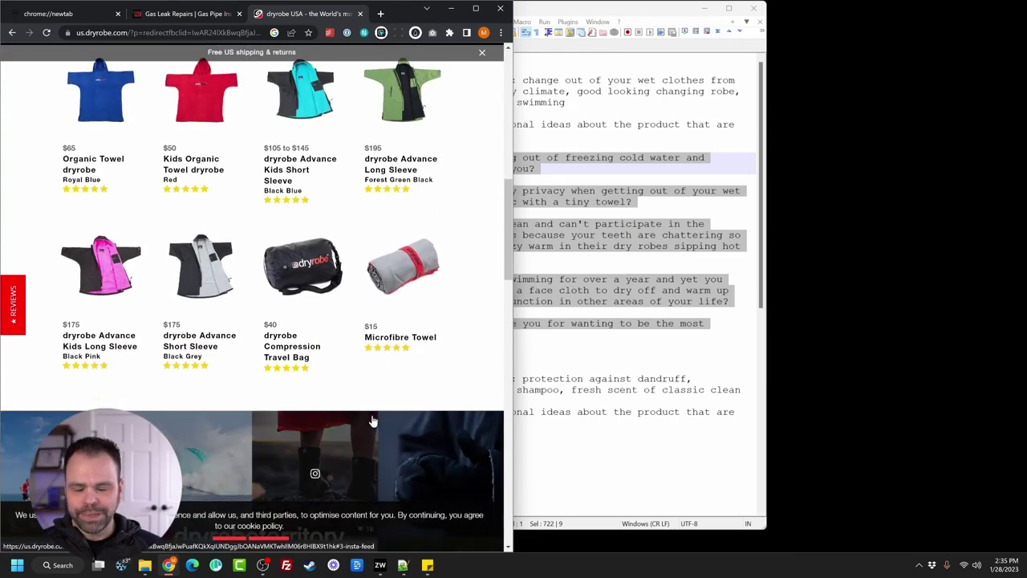
scroll(374, 417, "down", 5)
scroll(451, 423, "down", 1)
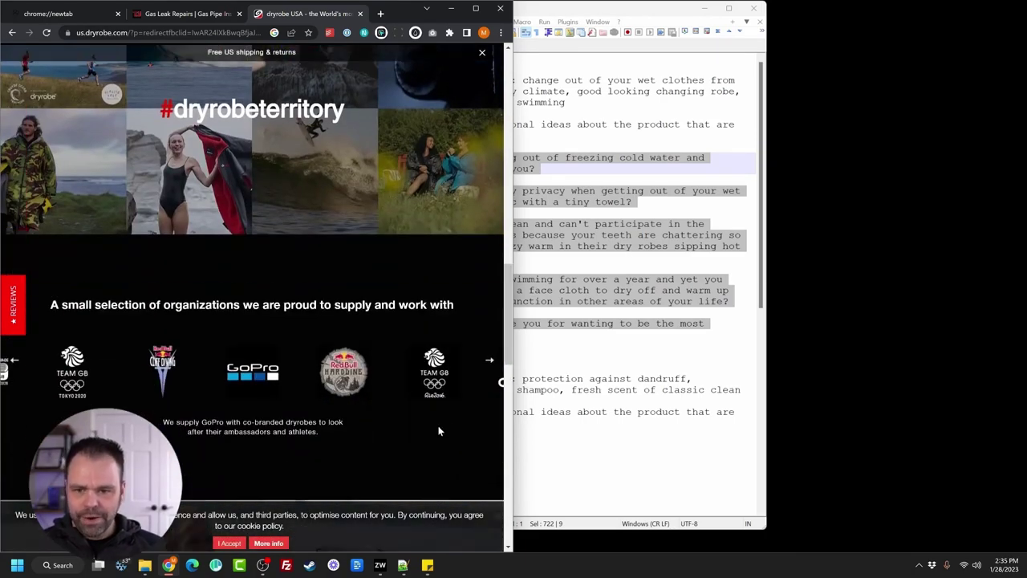
scroll(446, 417, "up", 10)
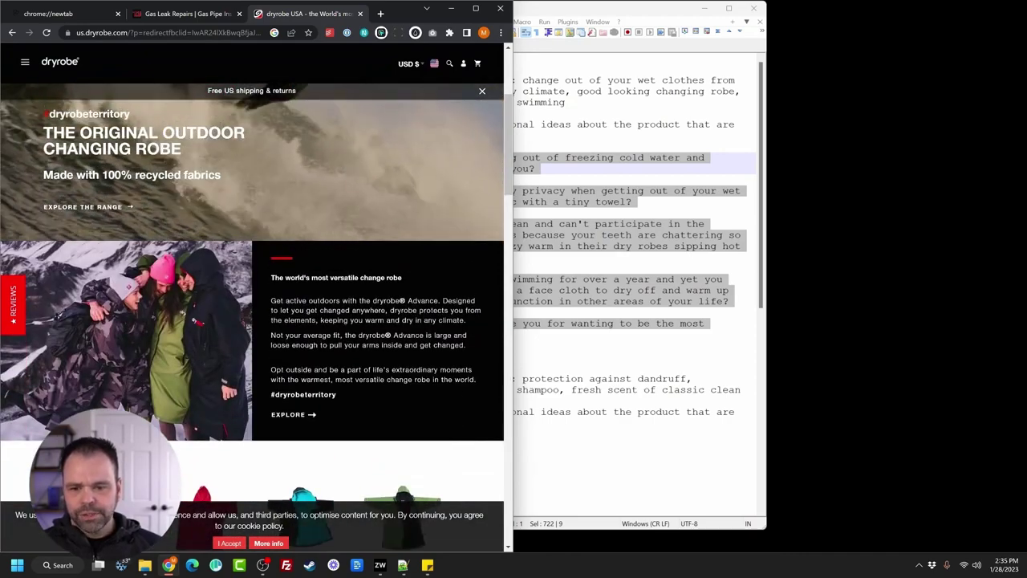
Step: Switch to Notepad++ and copy the five numbered changing robe ideas from new 1 into new 2 as its only content
left_click(734, 301)
left_click_drag(513, 335, 335, 158)
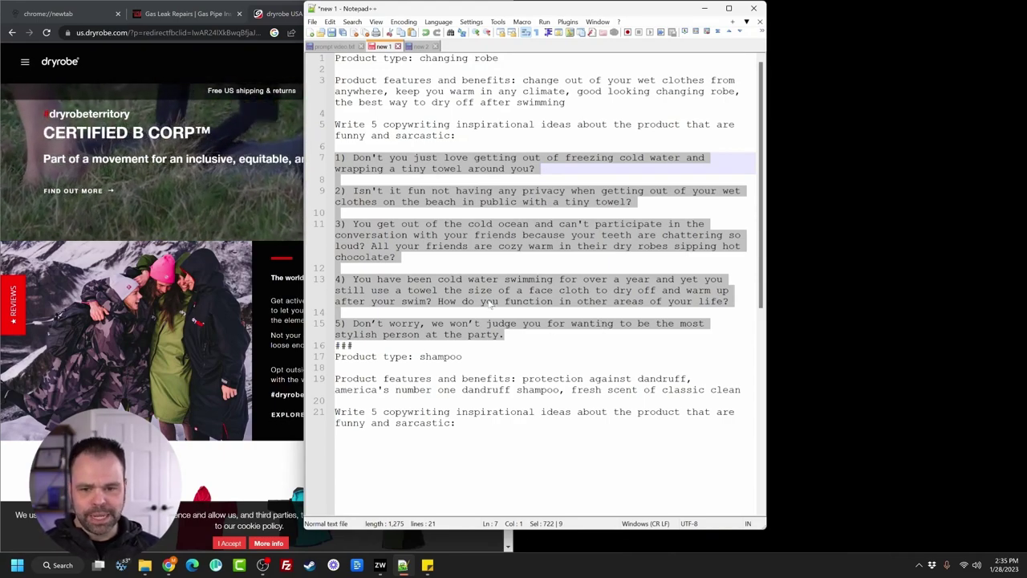
left_click_drag(514, 335, 335, 157)
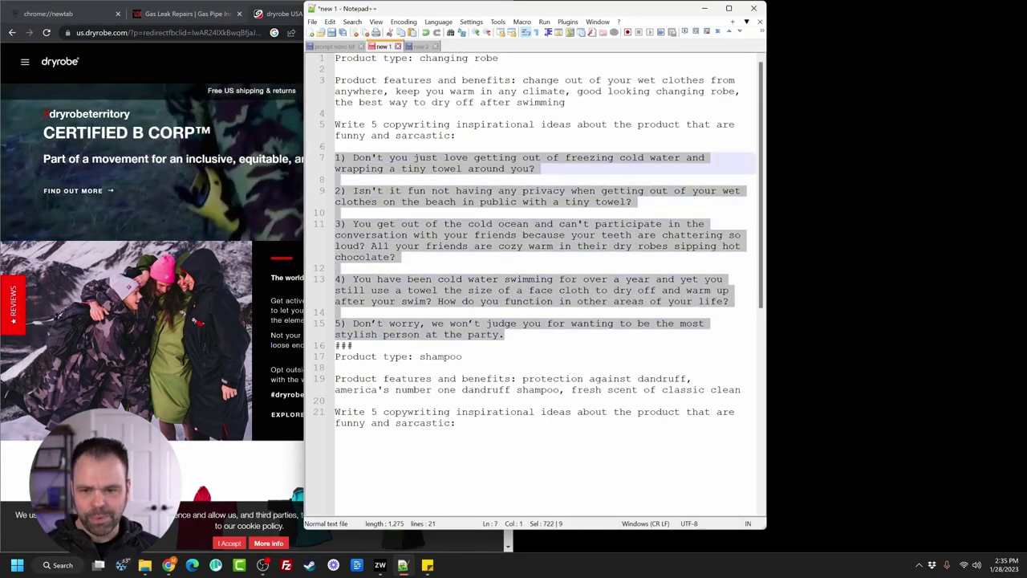
key("ctrl+c")
key("ctrl+Tab")
key("ctrl+Tab")
key("ctrl+v")
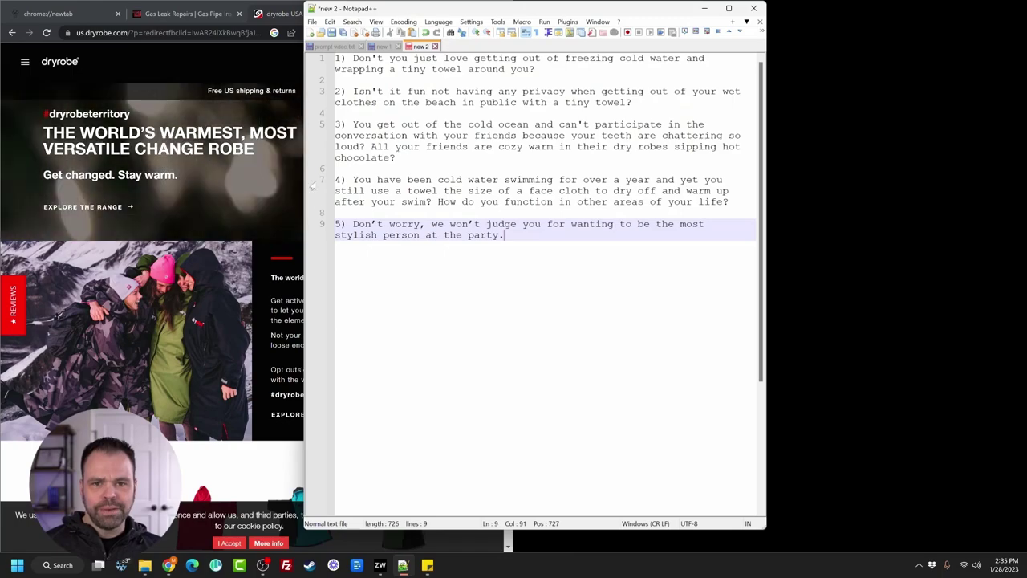
Step: Minimize Chrome and compare the full product prompt in new 1 with the five ideas in new 2
left_click(168, 565)
left_click(169, 565)
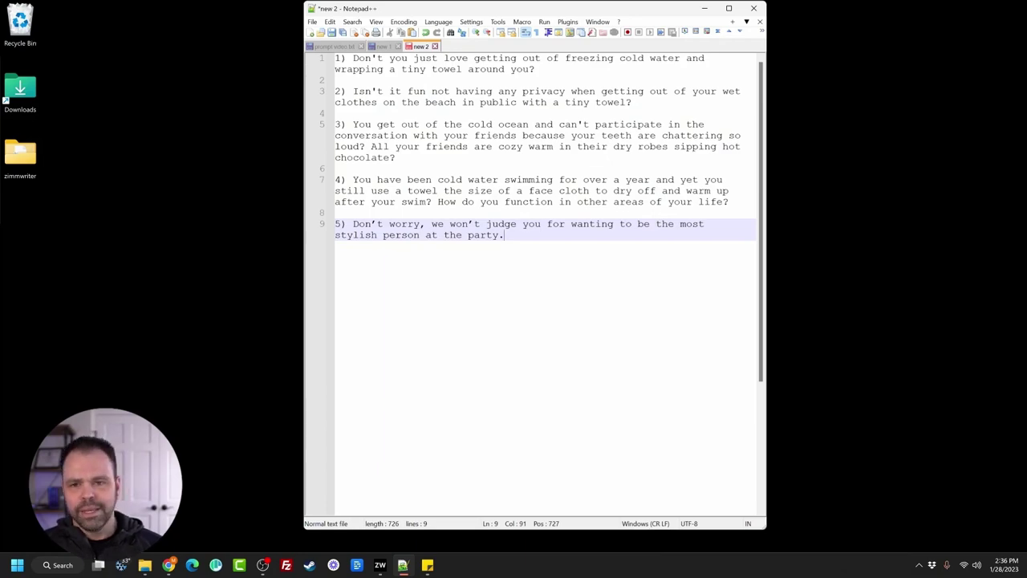
left_click(384, 46)
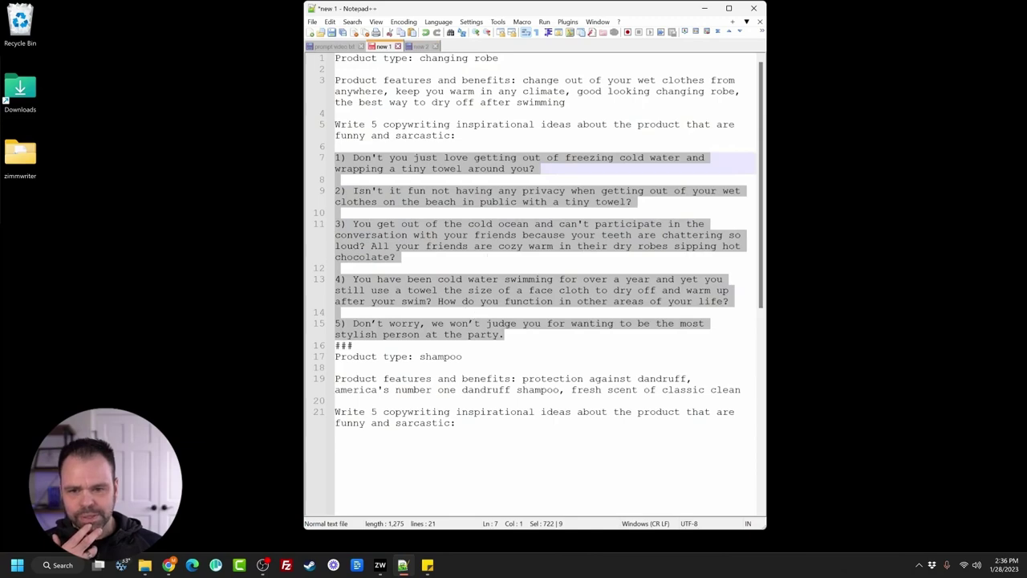
key("ctrl+Tab")
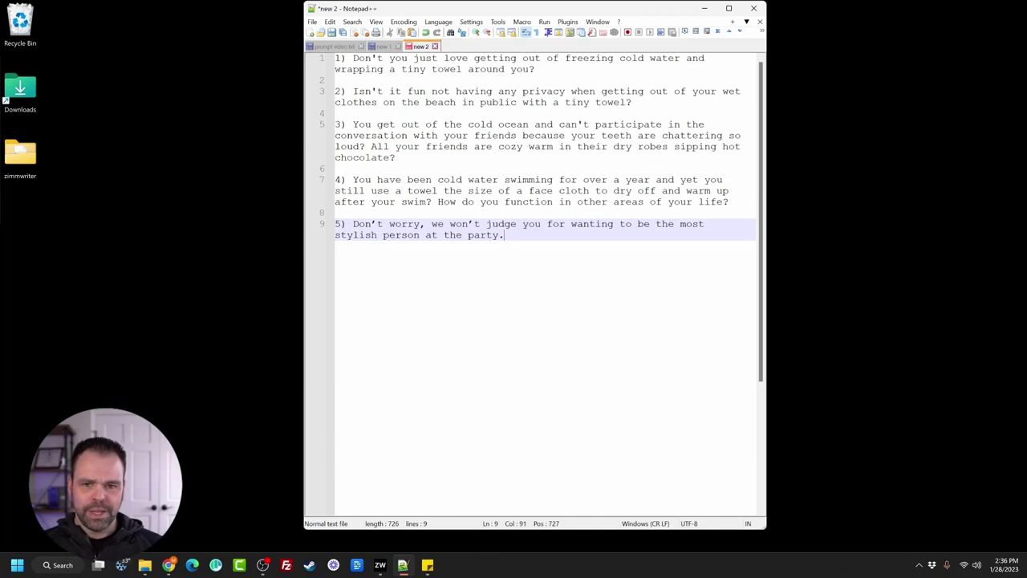
key("ctrl+Tab")
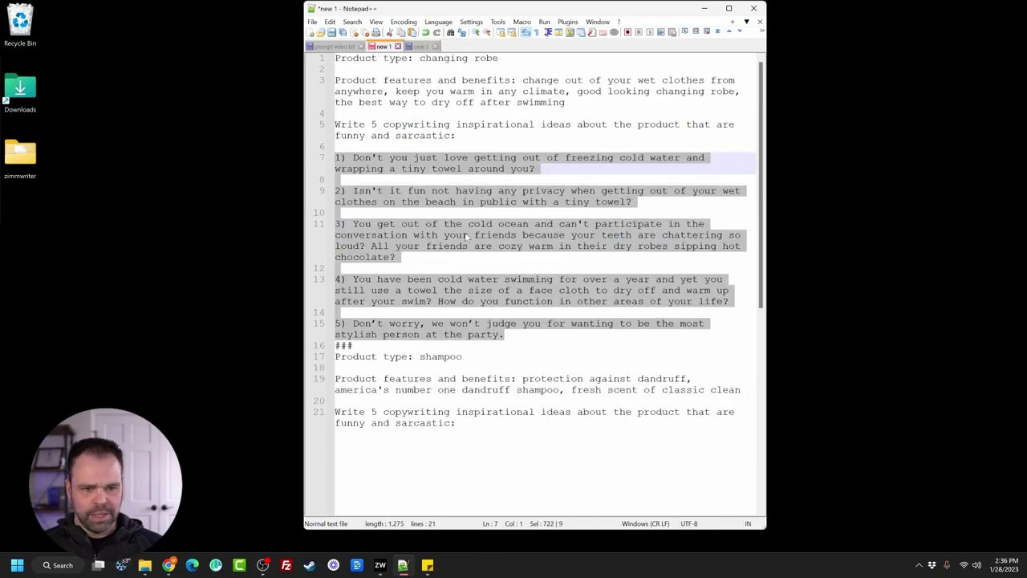
left_click(420, 46)
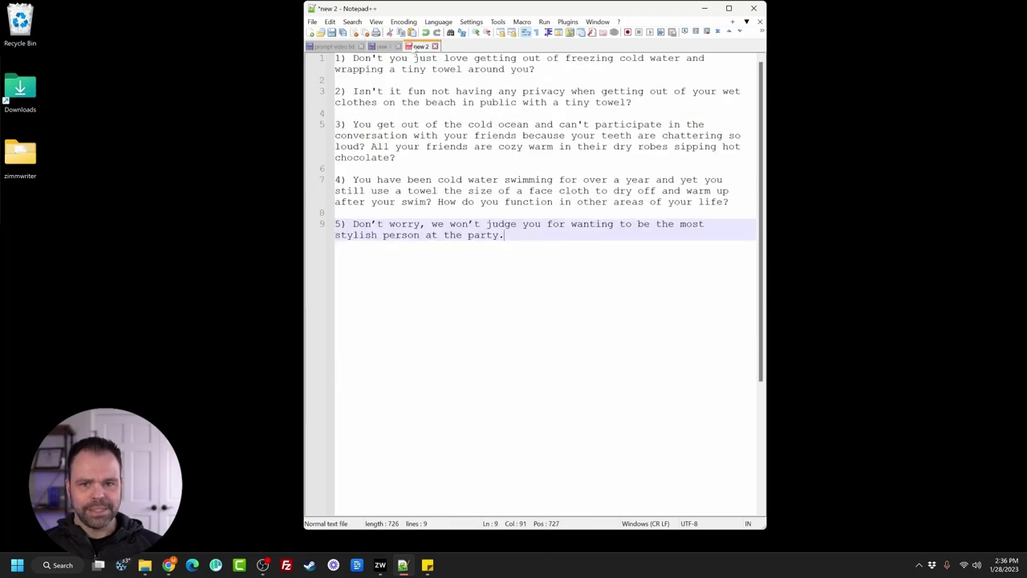
Step: Select all five numbered ideas in new 2, from the end of idea 5 back to the start of idea 1
key("shift+Up")
key("shift+Up")
key("shift+Up")
key("shift+Up")
key("shift+Up")
key("shift+Up")
key("shift+Up")
key("shift+Up")
key("shift+Up")
key("shift+Up")
key("shift+Up")
key("shift+Up")
key("shift+Up")
key("shift+Up")
key("shift+Up")
key("shift+Up")
key("shift+Home")
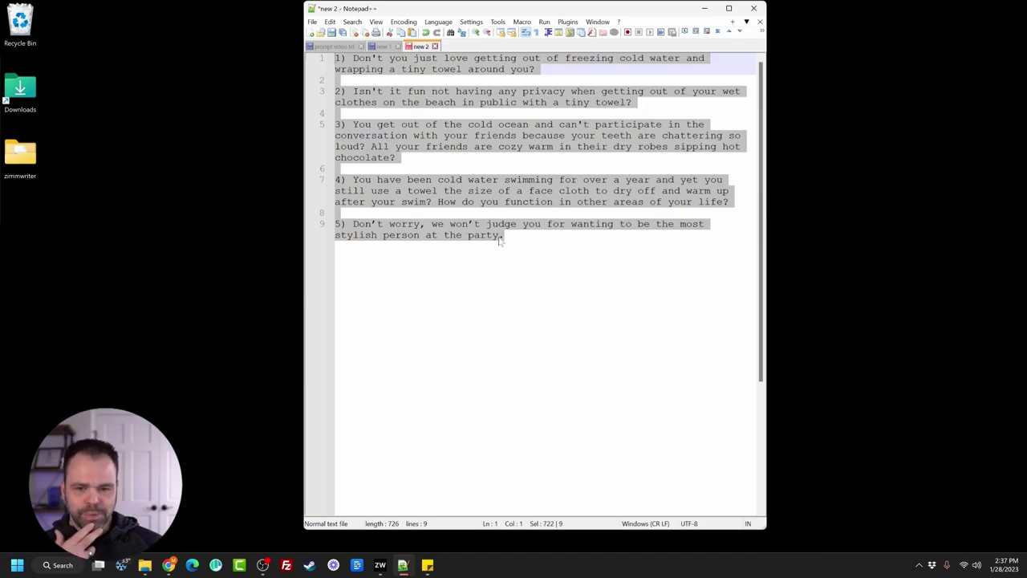
Step: Replace the selected ideas in new 2 with new 1's changing robe section, from the product type line through idea 5
left_click(385, 47)
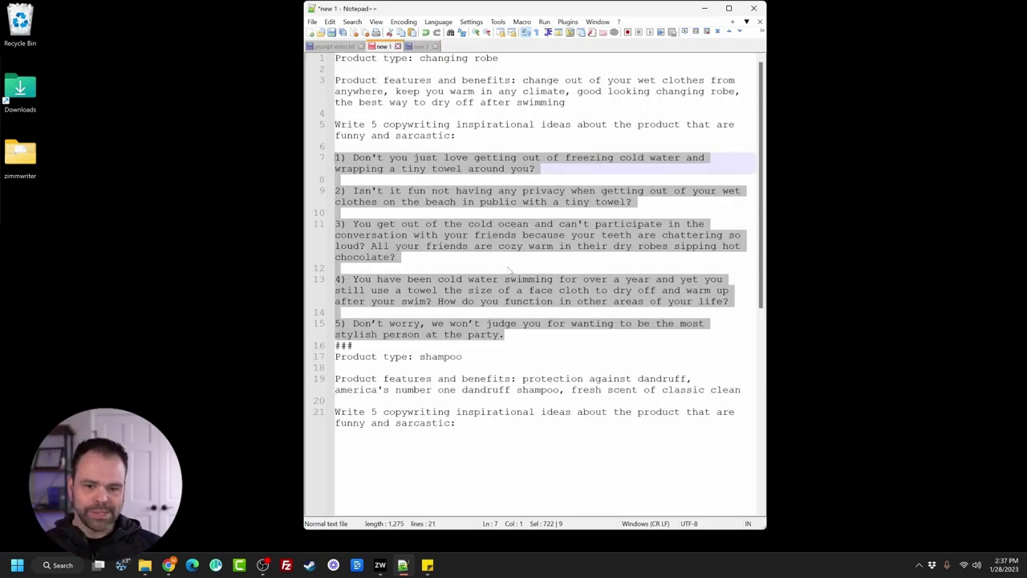
key("ctrl+a")
key("ctrl+c")
left_click(421, 46)
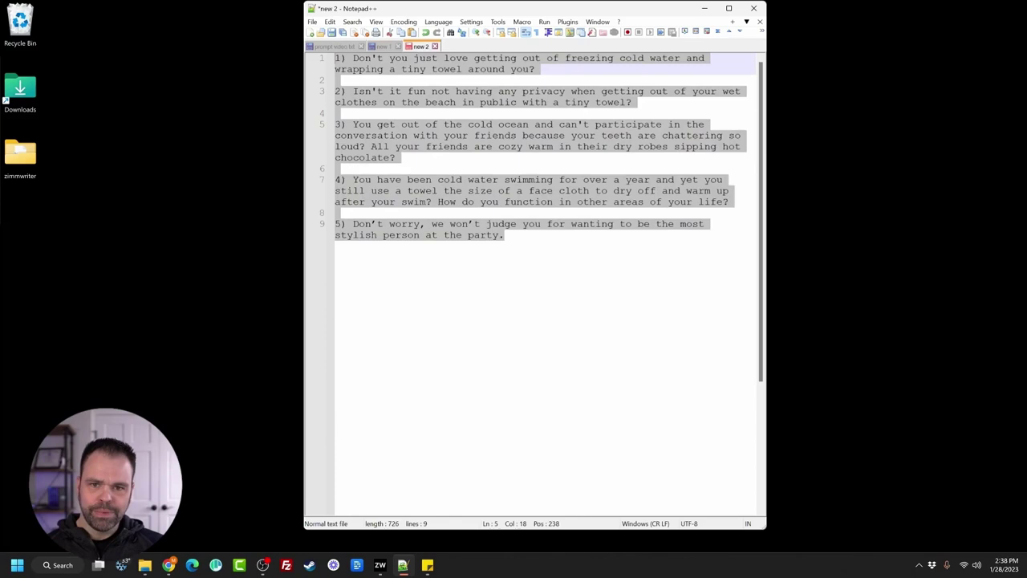
key("ctrl+v")
key("ctrl+z")
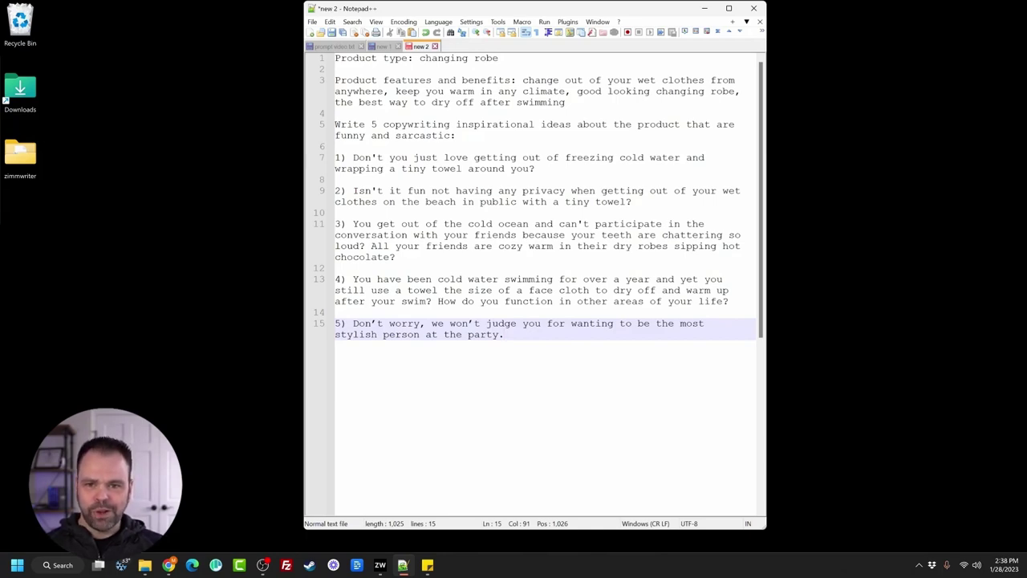
Step: Highlight the "Product type:" label, the "changing robe" value, and the whole prompt above the five ideas in new 2
left_click_drag(413, 58, 334, 58)
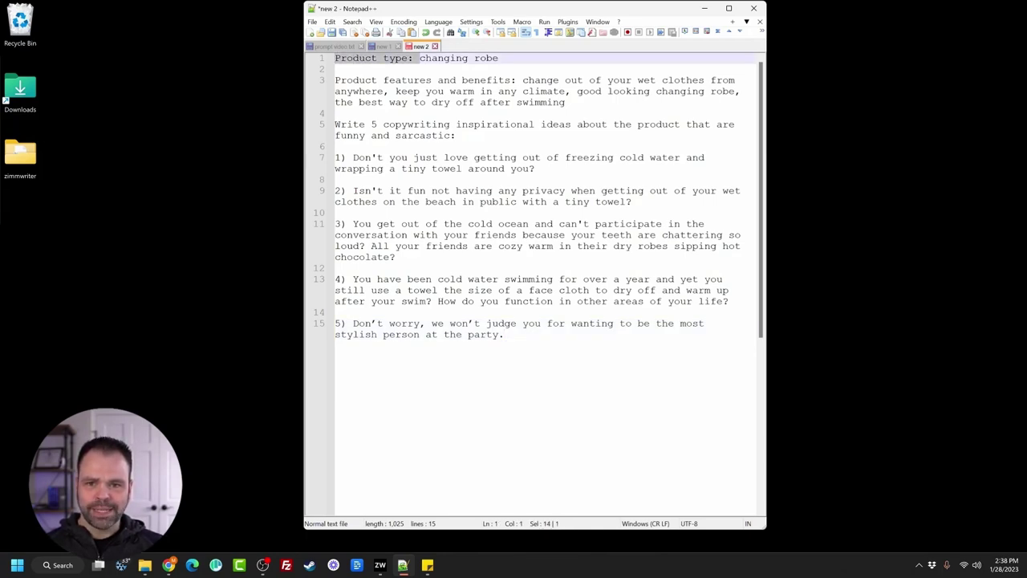
left_click(413, 58)
left_click_drag(419, 58, 499, 58)
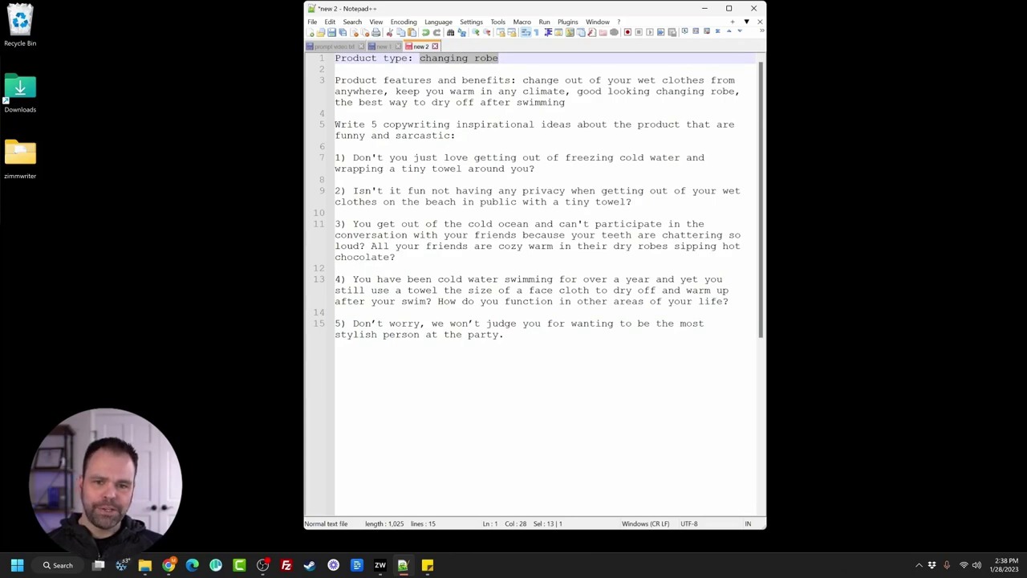
triple_click(449, 134)
left_click_drag(455, 135, 334, 58)
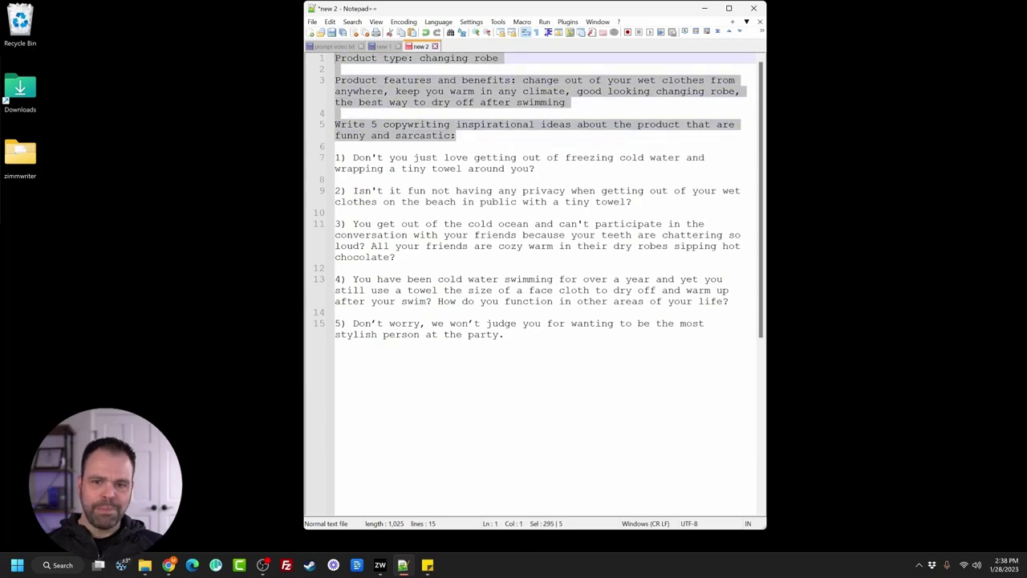
left_click(450, 125)
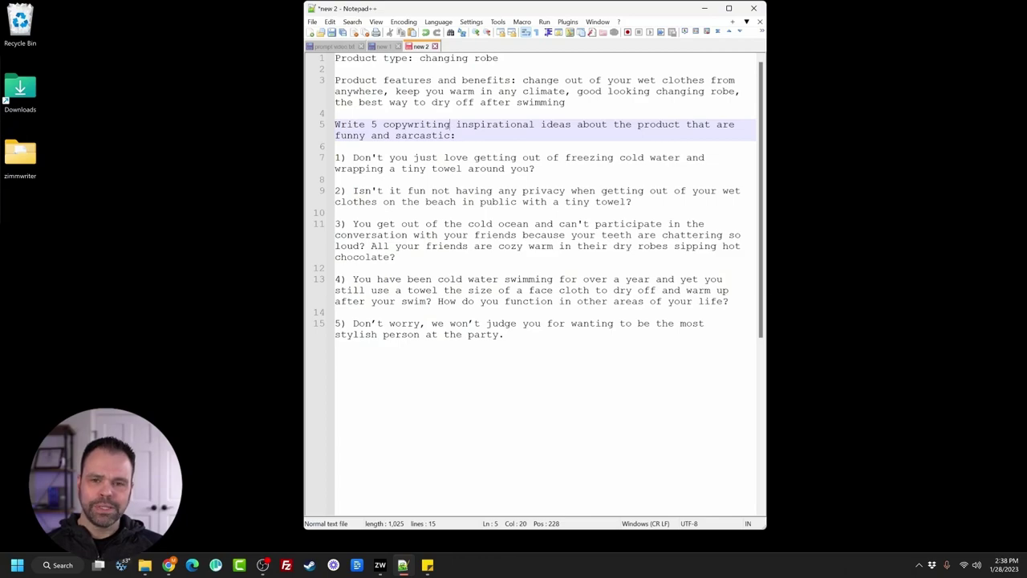
Step: Highlight "changing robe" on the product type line of new 2 with Chrome kept minimized
left_click(168, 565)
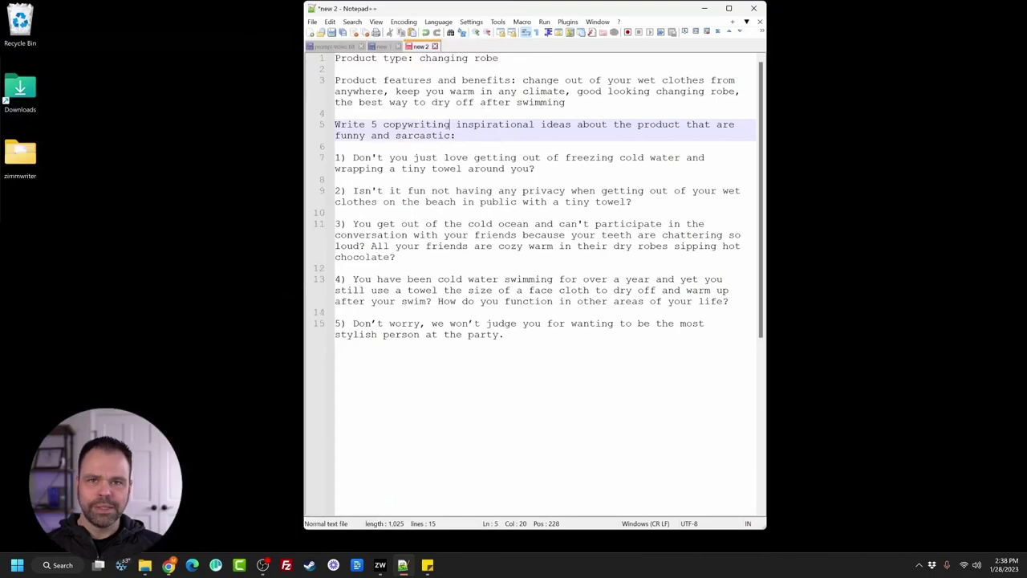
left_click(450, 8)
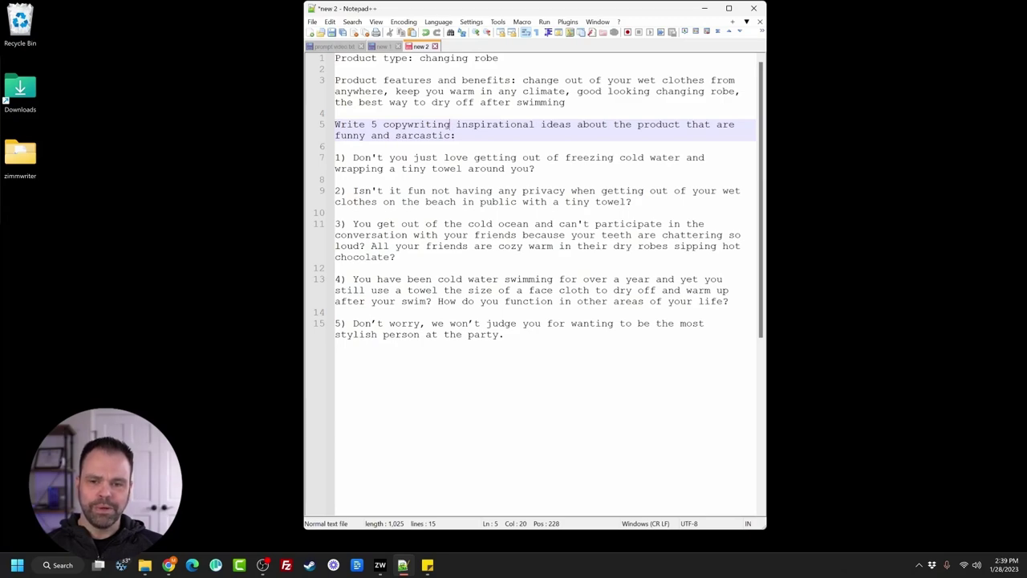
left_click_drag(420, 58, 498, 58)
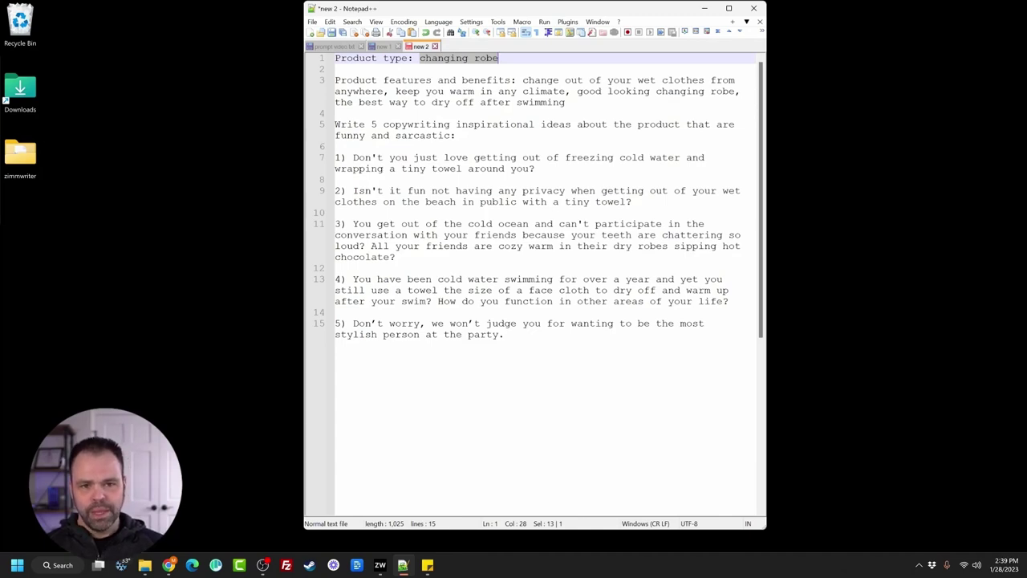
Step: Switch to Chrome to view the dryrobe site's change robe description and products, and return to new 2 in Notepad++
left_click(168, 564)
scroll(347, 302, "down", 3)
scroll(347, 302, "up", 3)
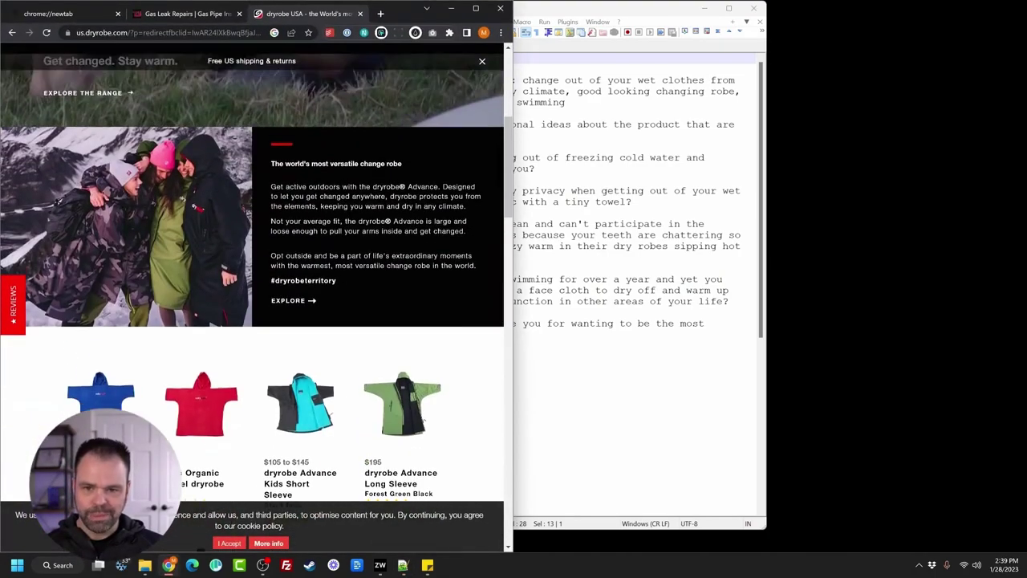
left_click(168, 564)
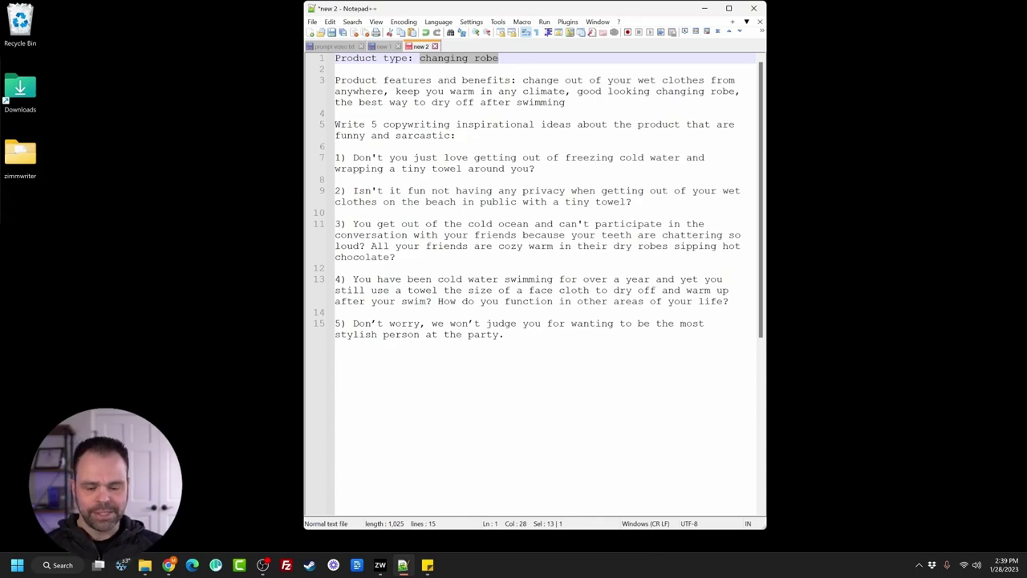
Step: Compare new 1 with new 2, highlighting the changing robe prompt and its five ideas in new 2
left_click_drag(335, 157, 504, 334)
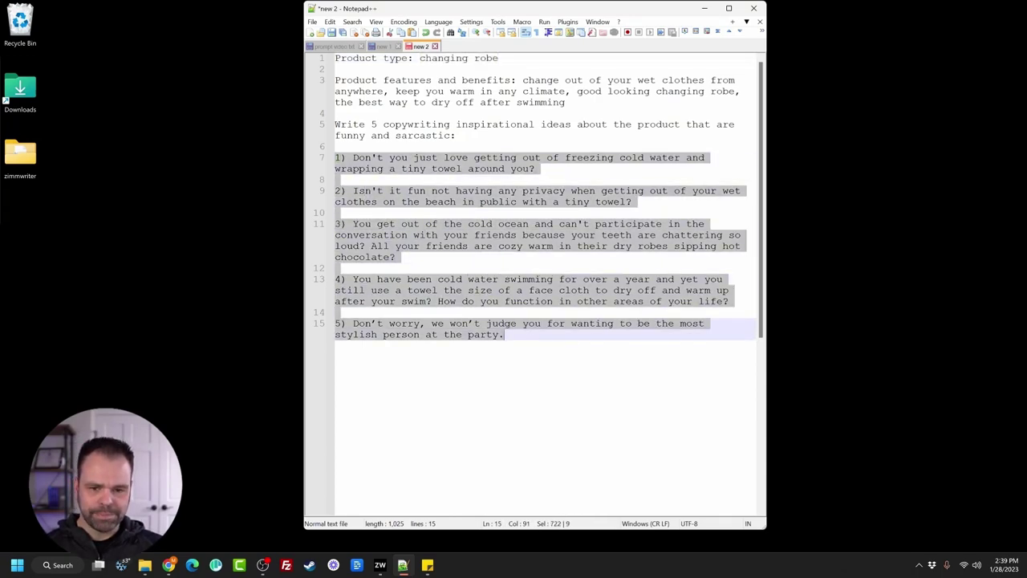
left_click(504, 334)
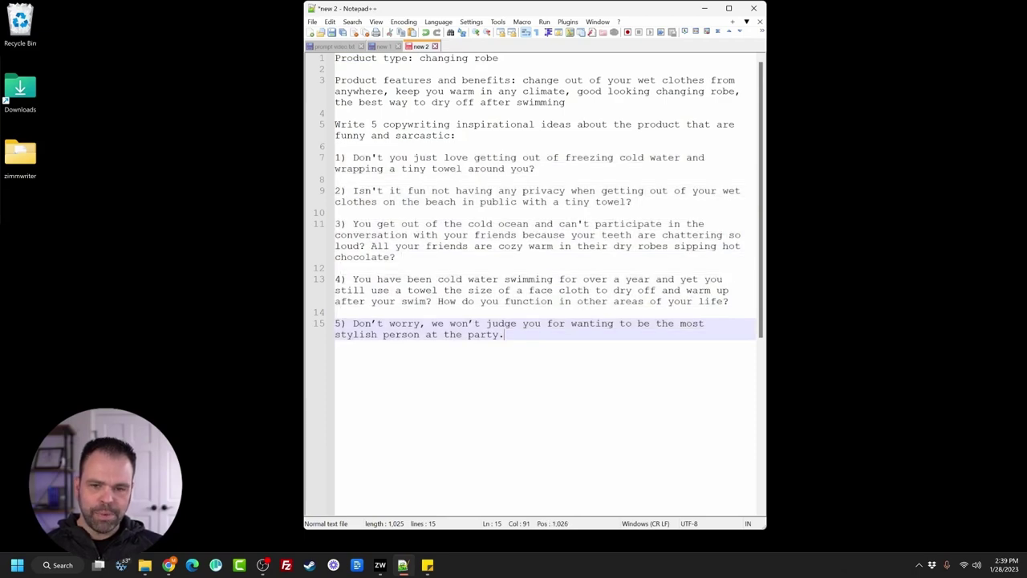
left_click(383, 46)
left_click(335, 312)
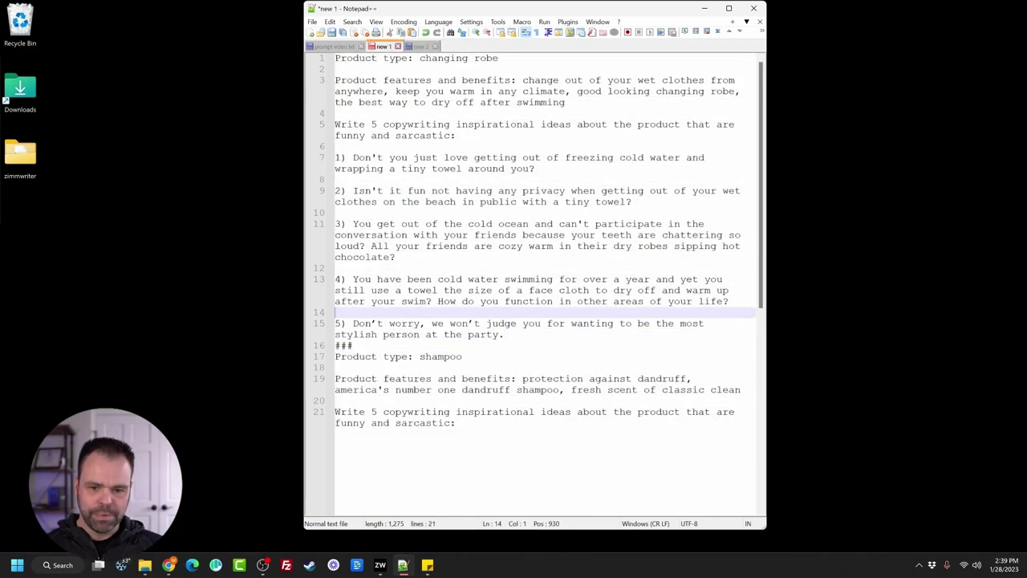
left_click(420, 46)
left_click_drag(456, 135, 336, 58)
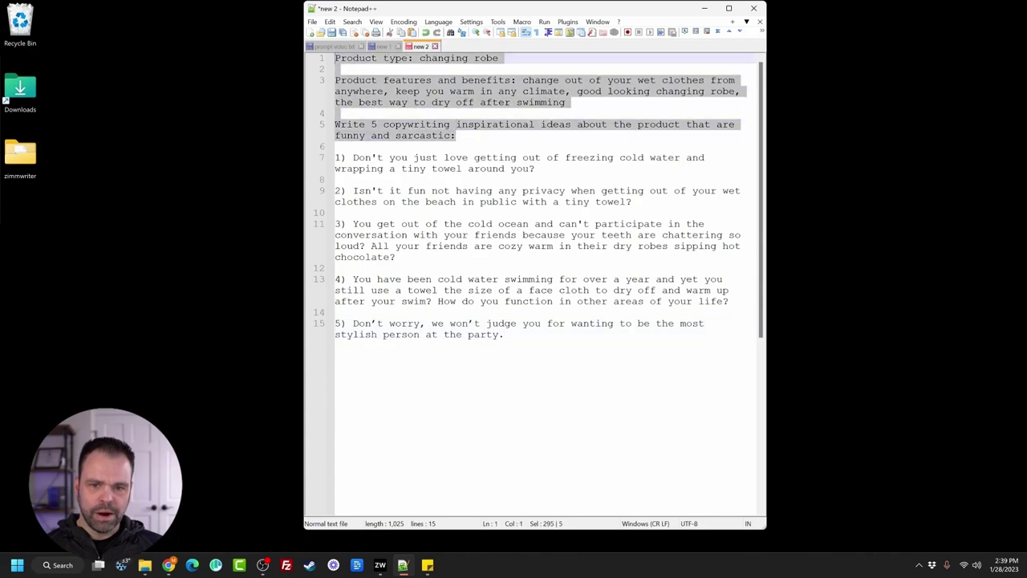
left_click_drag(504, 334, 340, 158)
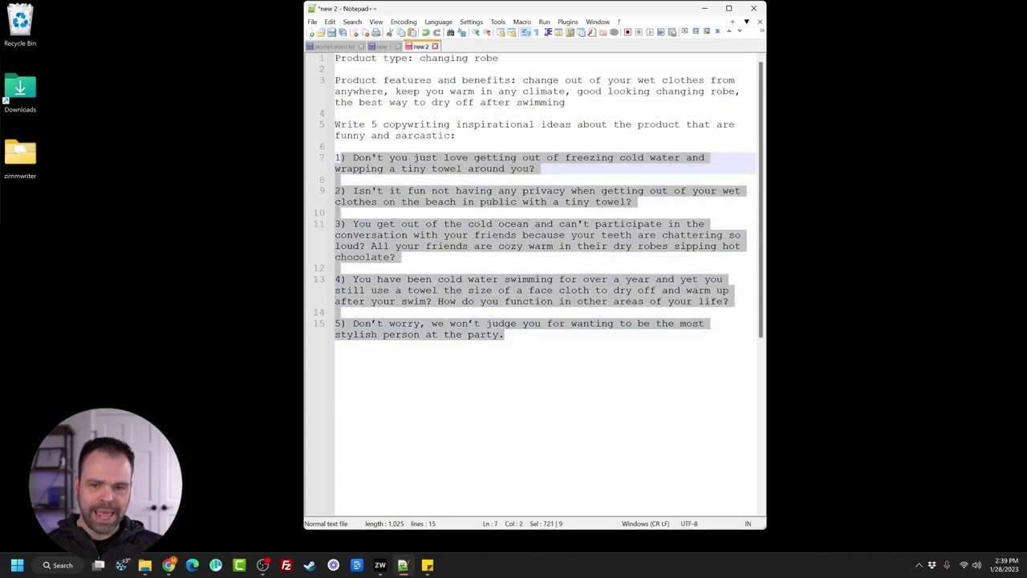
Step: Copy the ### separator and shampoo prompt from new 1 and append them after idea 5 in new 2
left_click(384, 45)
left_click_drag(455, 423, 335, 346)
key("ctrl+c")
left_click(420, 45)
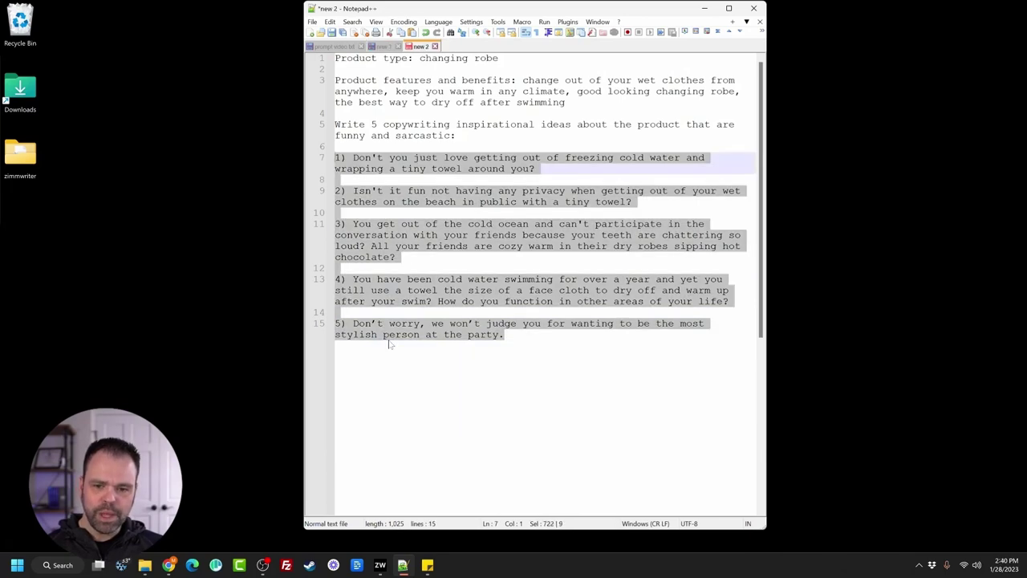
key("ctrl+End")
key("ctrl+v")
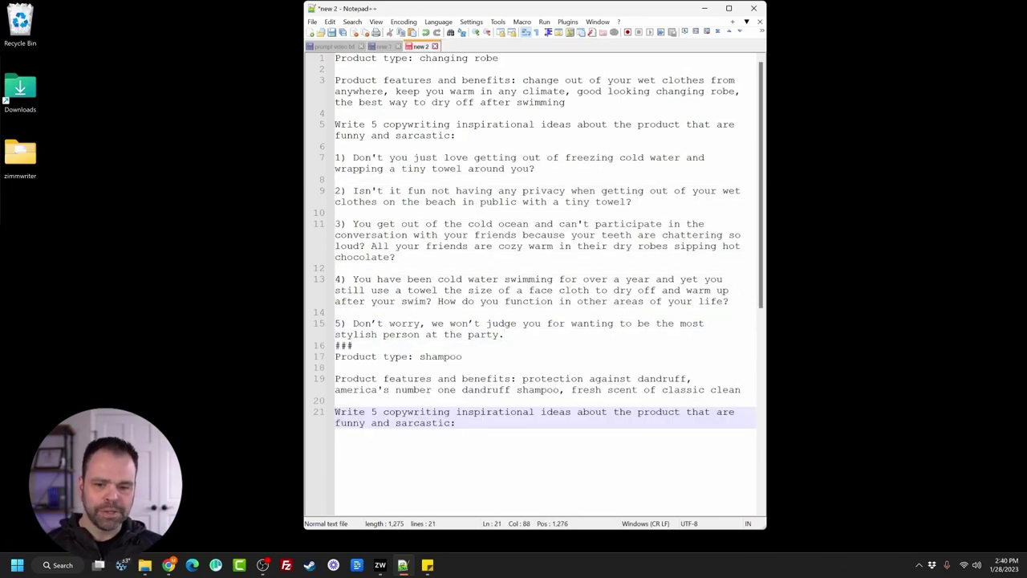
Step: Highlight the ### separator line between the changing robe and shampoo sections
key("Up")
key("Up")
key("Up")
key("Up")
key("Up")
key("shift+Home")
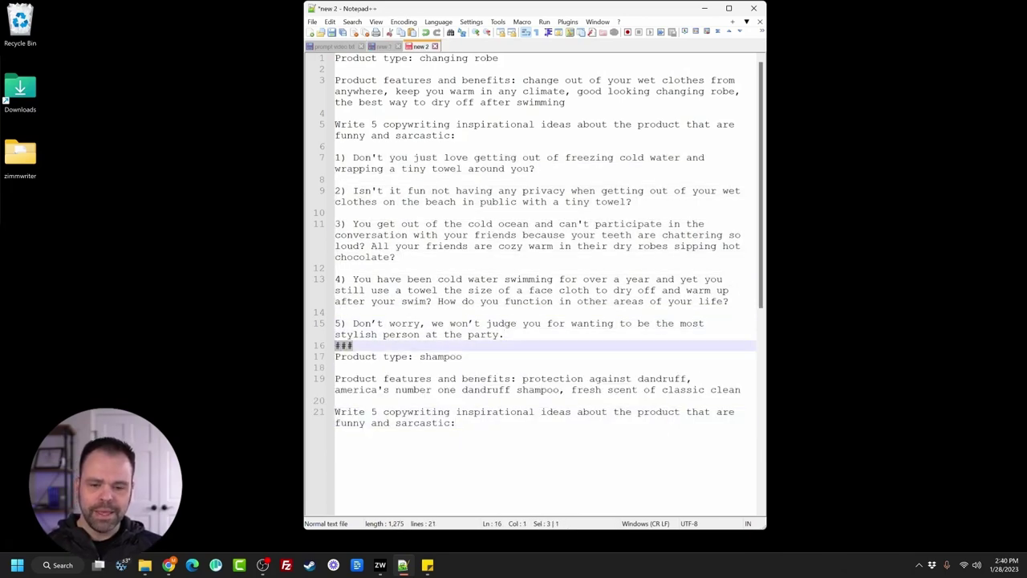
Step: Extend the selection from the ### separator up over the changing robe example and back to the separator
key("shift+Up")
key("shift+Up")
key("shift+Up")
key("shift+Up")
key("shift+Up")
key("shift+Up")
key("shift+Up")
key("shift+Up")
key("shift+Up")
key("shift+Up")
key("shift+Up")
key("shift+Up")
key("shift+Up")
key("shift+Up")
key("shift+Up")
key("shift+Up")
key("shift+Up")
key("shift+Up")
key("shift+Up")
key("shift+Up")
key("shift+Down")
key("shift+Down")
key("shift+Down")
key("shift+Down")
key("shift+Down")
key("shift+Down")
key("shift+Down")
key("shift+Down")
key("shift+Down")
key("shift+Down")
key("shift+Down")
key("shift+Down")
key("shift+Down")
key("shift+Down")
key("shift+Down")
key("shift+Down")
key("shift+Down")
key("shift+Down")
key("shift+Down")
key("shift+Down")
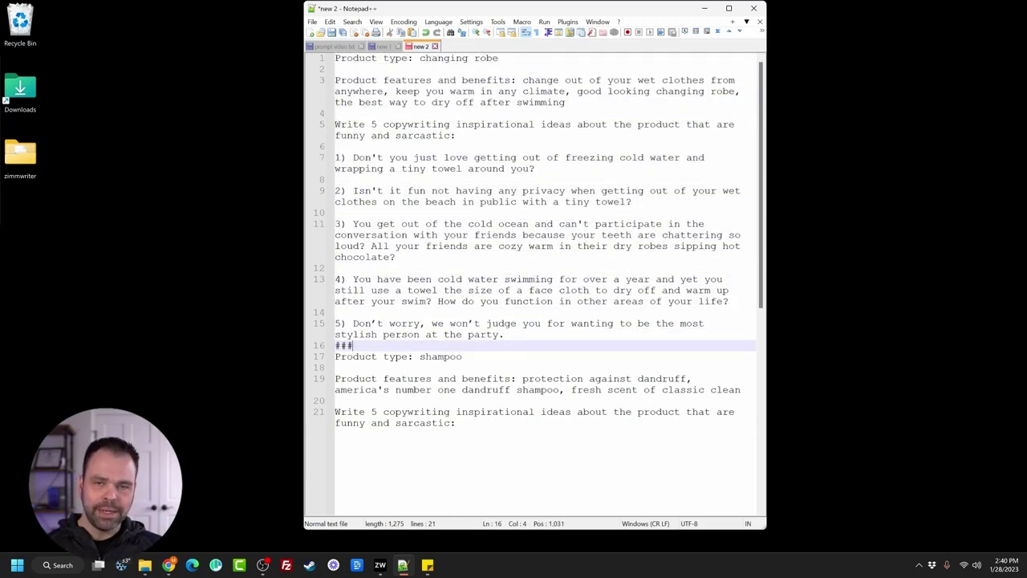
Step: Highlight the changing robe ideas from the end of idea 5 up to the start of idea 1
key("Up")
key("End")
key("shift+Up")
key("shift+Up")
key("shift+Up")
key("shift+Up")
key("shift+Up")
key("shift+Up")
key("shift+Up")
key("shift+Up")
key("shift+Up")
key("shift+Up")
key("shift+Up")
key("shift+Up")
key("shift+Up")
key("shift+Up")
key("shift+Up")
key("shift+Up")
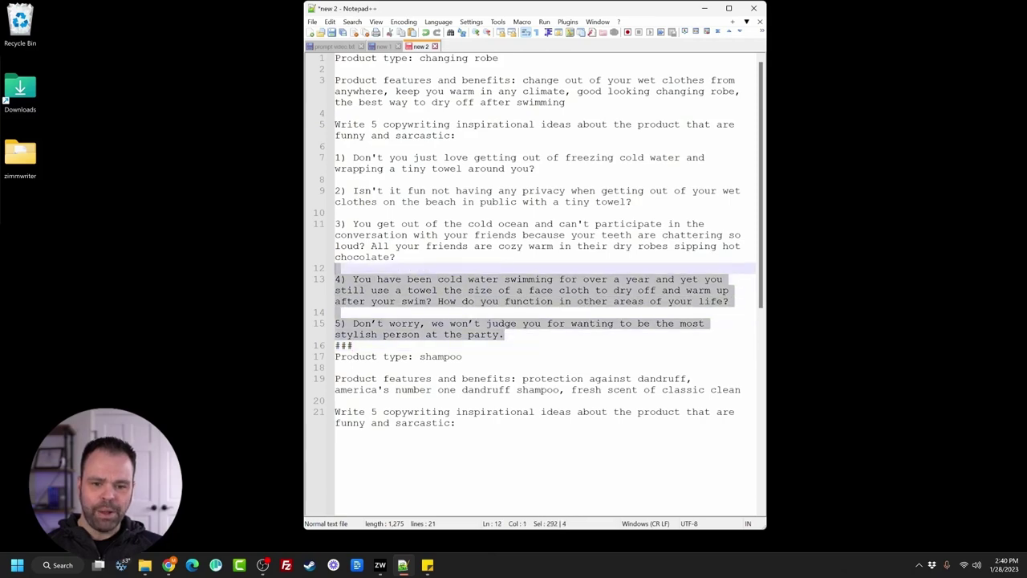
key("shift+Home")
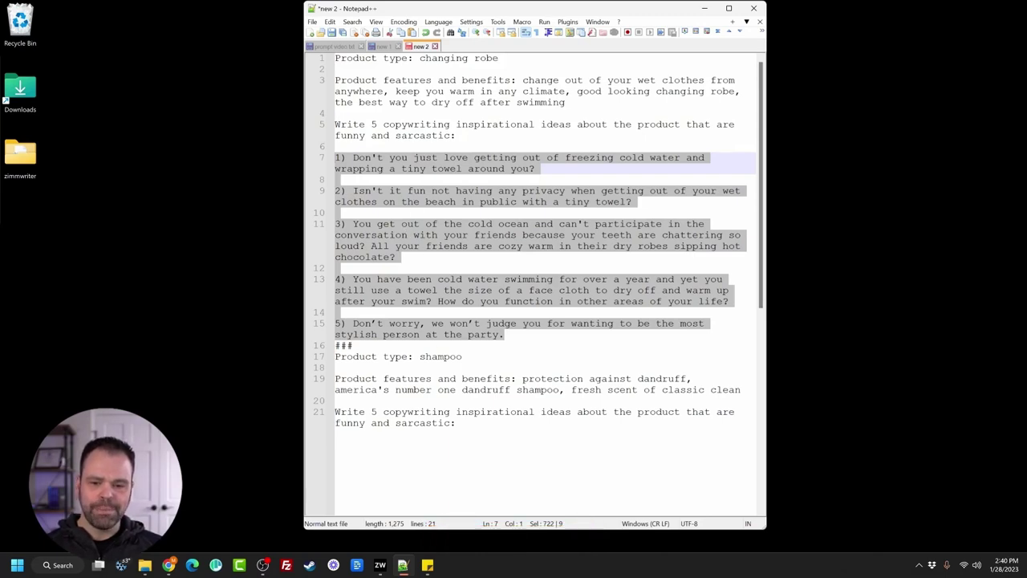
Step: Highlight "shampoo" on the second product type line and "funny and sarcastic" in the shampoo instruction
double_click(441, 356)
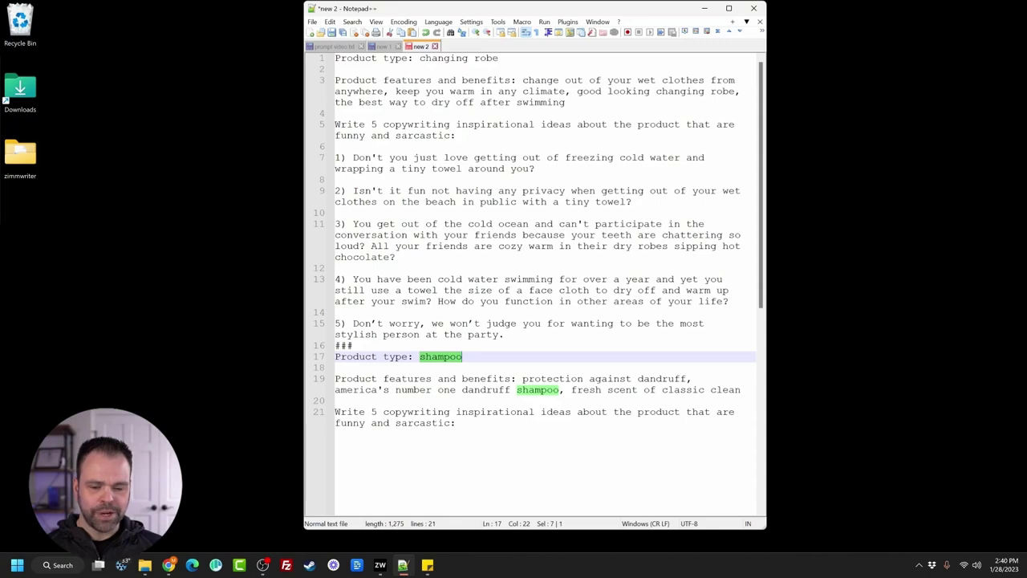
left_click_drag(456, 423, 334, 423)
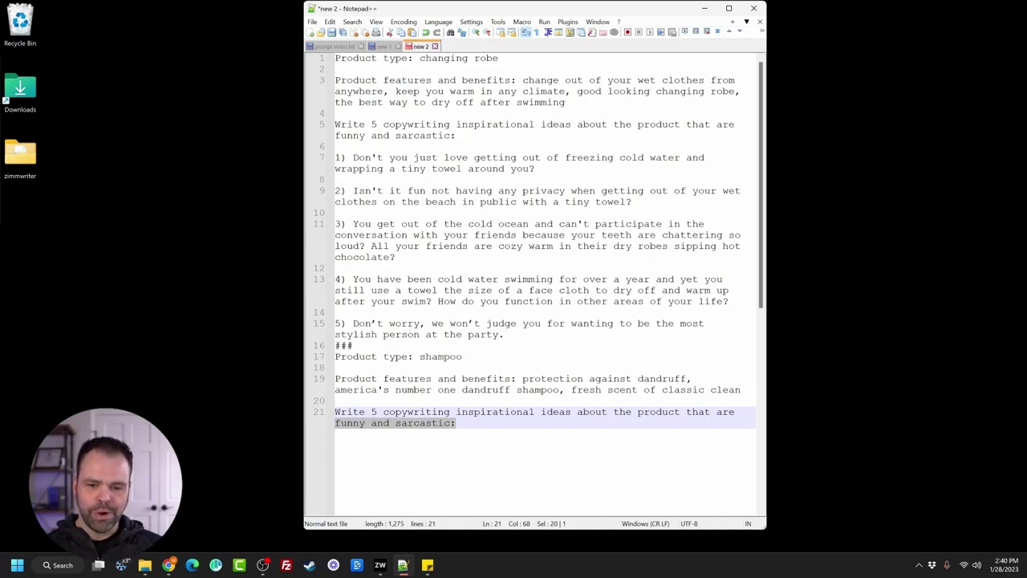
left_click_drag(336, 357, 456, 422)
left_click_drag(412, 356, 462, 356)
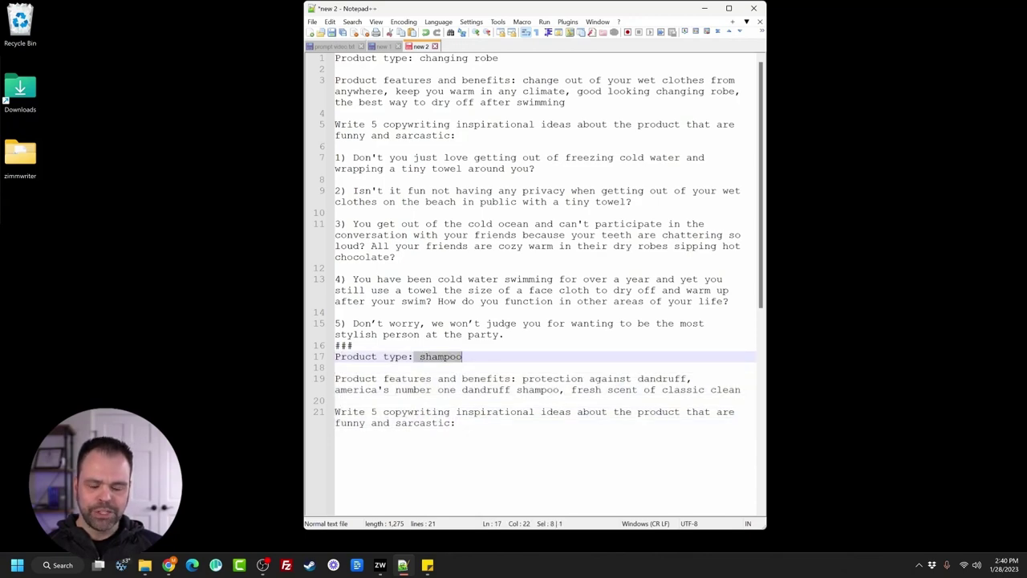
left_click_drag(456, 422, 338, 425)
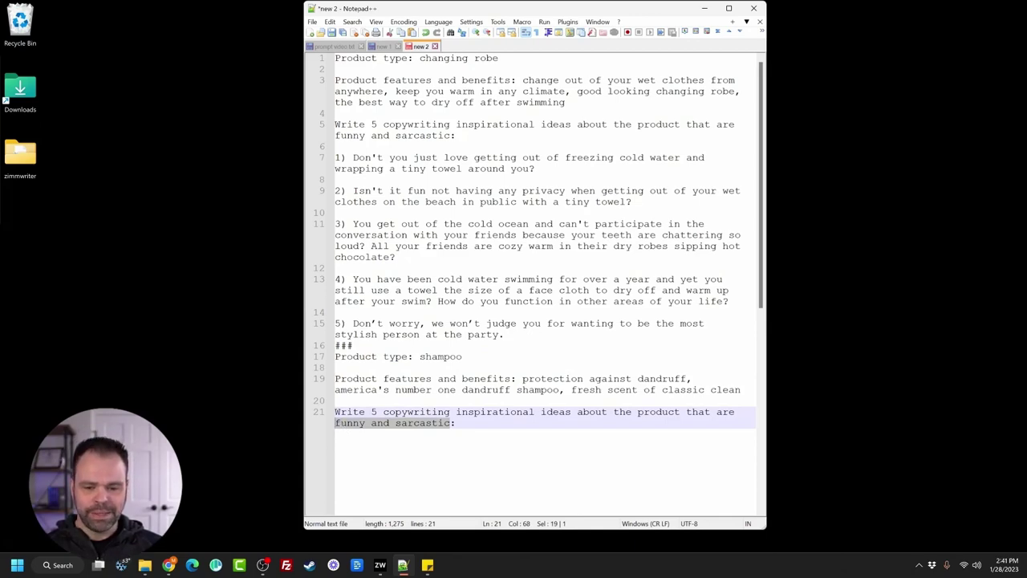
Step: Highlight the whole prompt in new 2 and its parts: the changing robe prompt, the ideas through ###, and the shampoo section
key("shift+ctrl+Home")
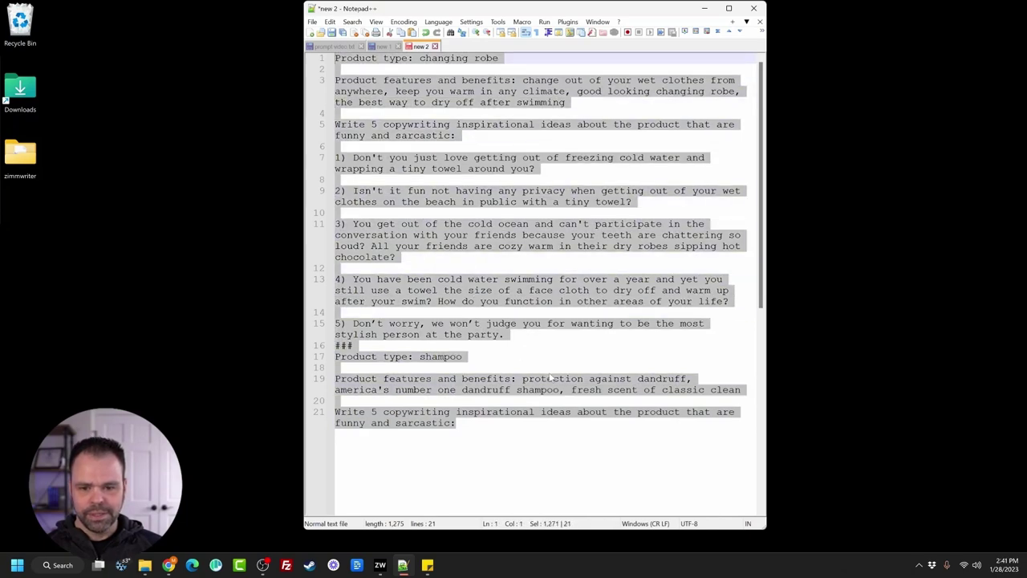
left_click(534, 411)
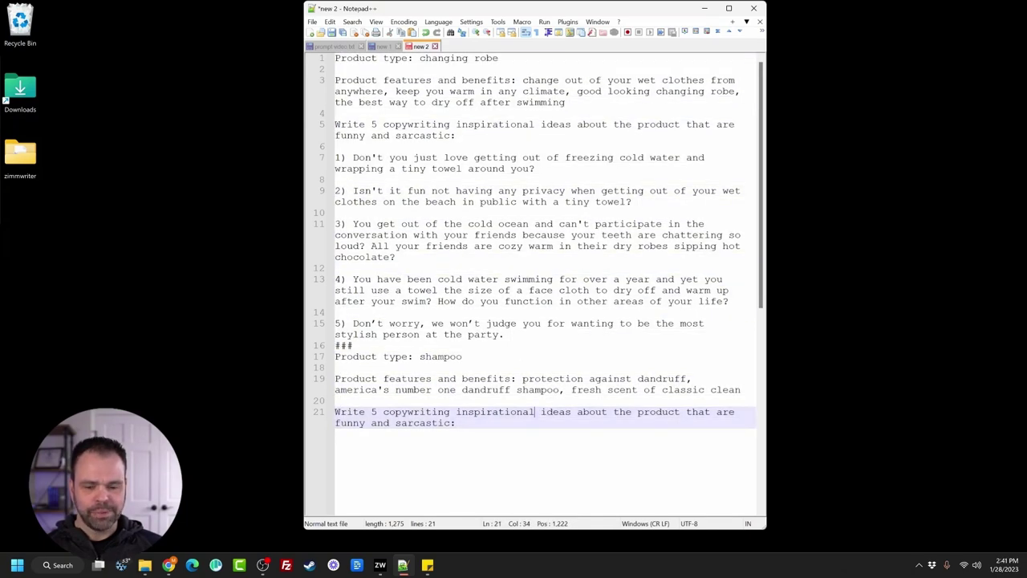
left_click_drag(337, 345, 335, 124)
left_click_drag(455, 135, 335, 58)
left_click_drag(353, 345, 311, 158)
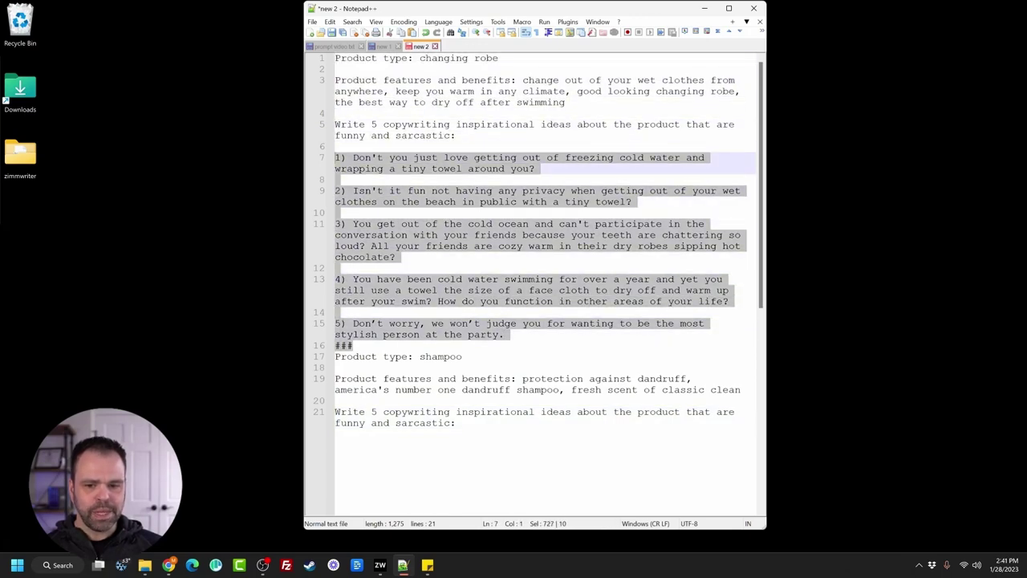
left_click_drag(455, 423, 335, 356)
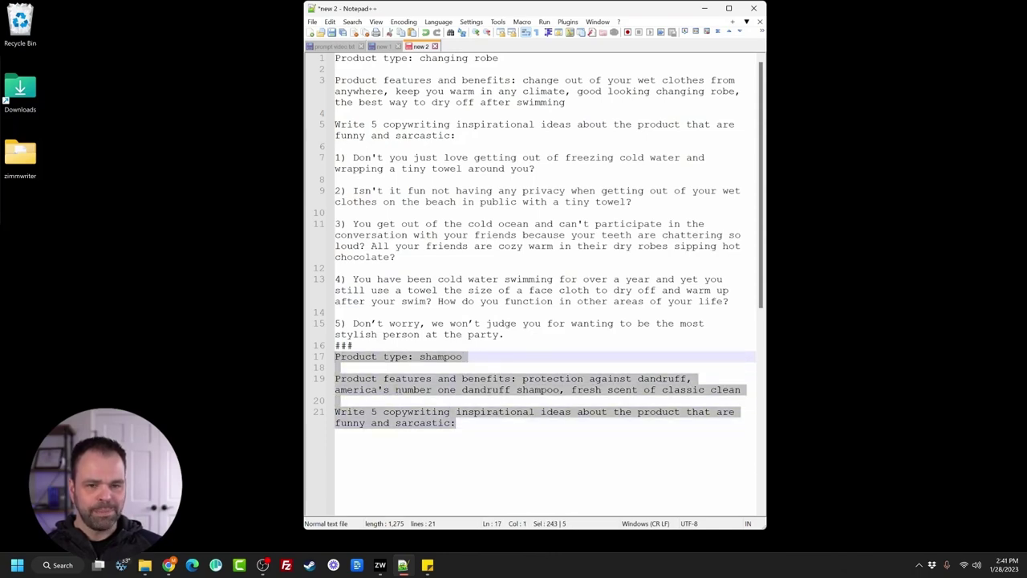
Step: Run the Magic Command on the entire text of new 2 to generate five shampoo ideas
left_click_drag(454, 423, 335, 58)
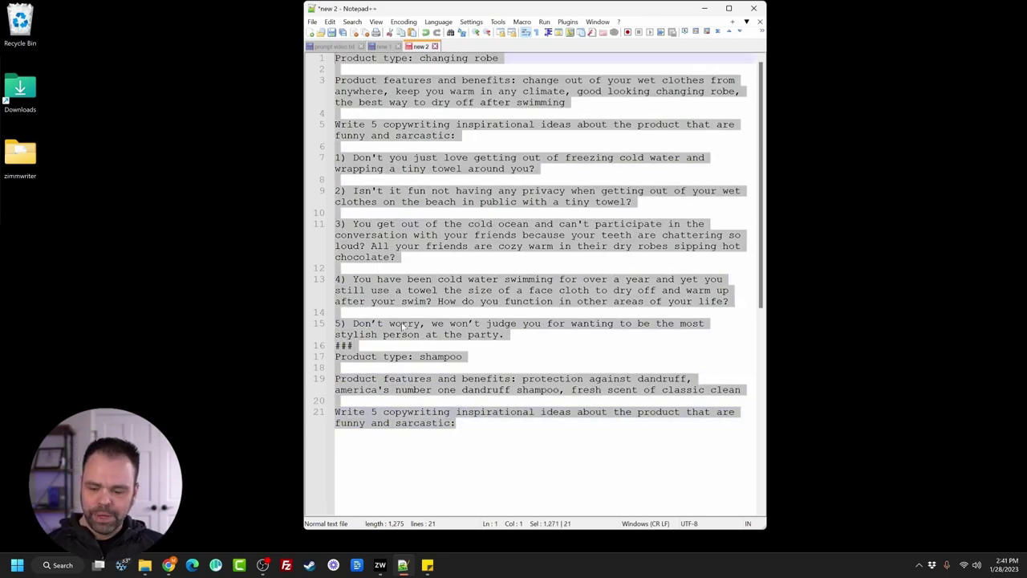
key("ctrl+c")
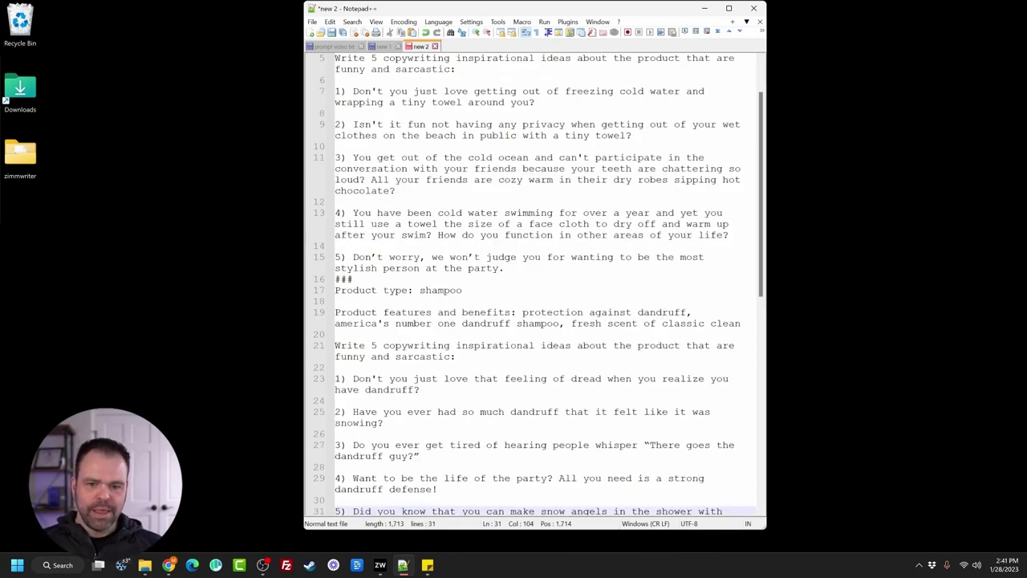
scroll(534, 281, "down", 2)
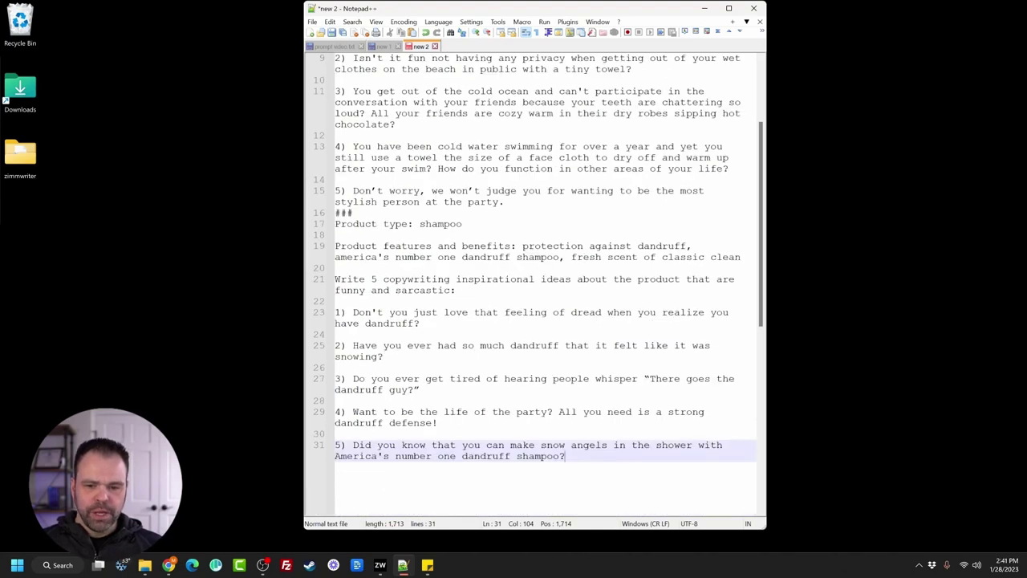
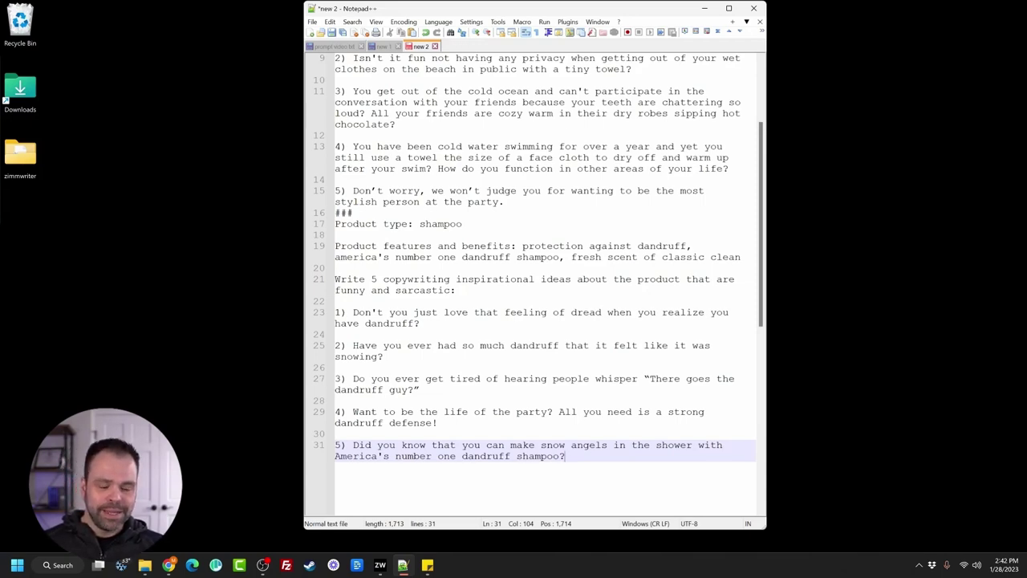
Step: Delete the five generated shampoo ideas so new 2 ends at the shampoo section's "funny and sarcastic:" line
left_click_drag(455, 290, 420, 323)
key("ctrl+shift+End")
key("Delete")
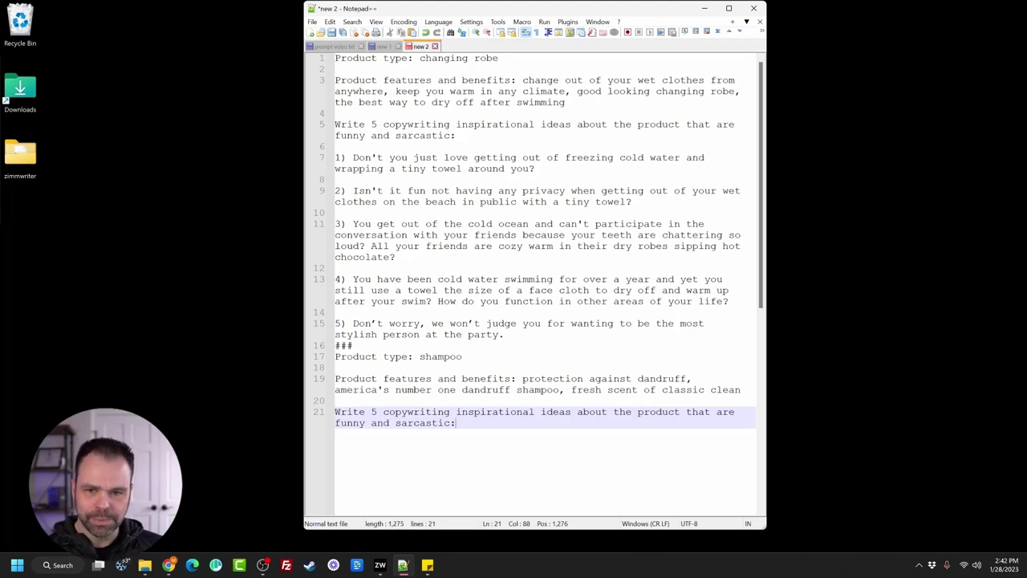
Step: Highlight the five changing robe ideas and replace the changing robe's features and benefits with "swimming, robe, warm"
left_click_drag(505, 334, 336, 159)
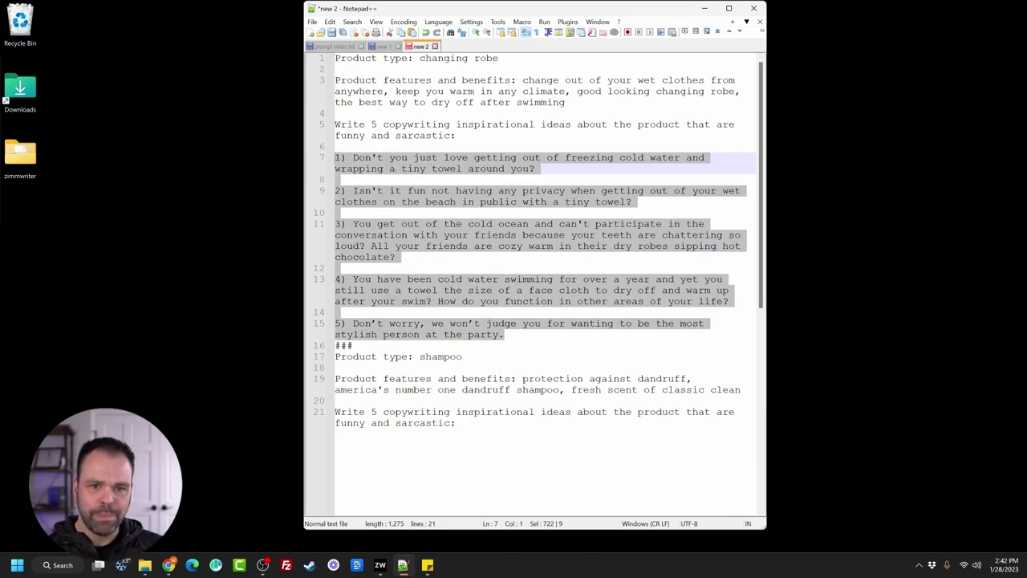
left_click_drag(522, 80, 565, 102)
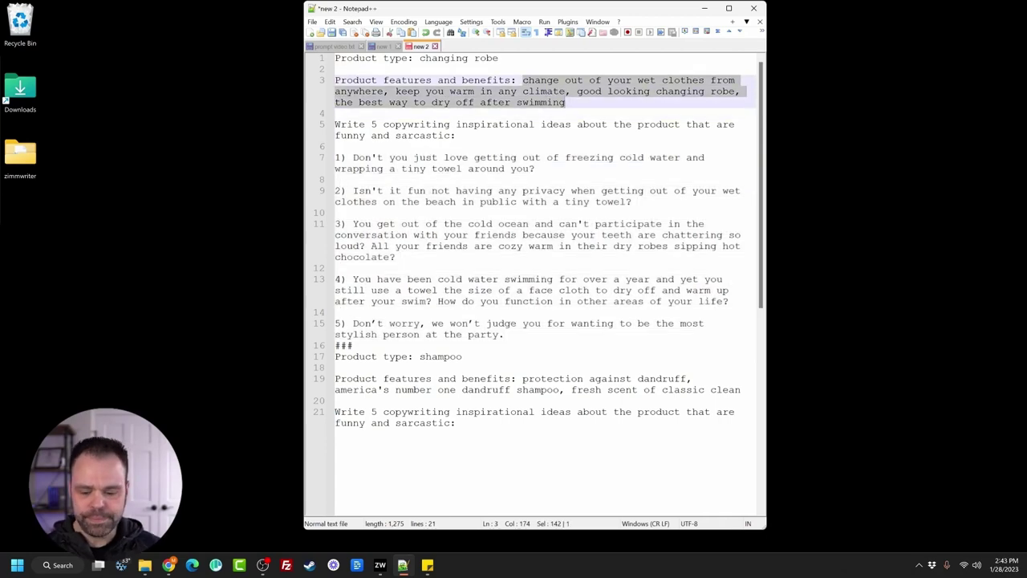
key("BackSpace")
type("swimming,")
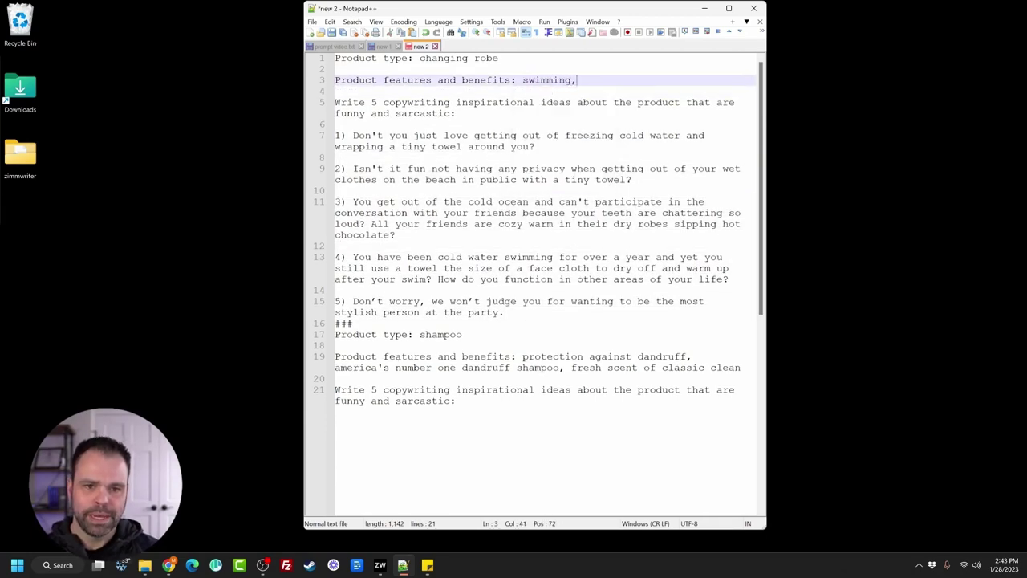
type(" robe, ")
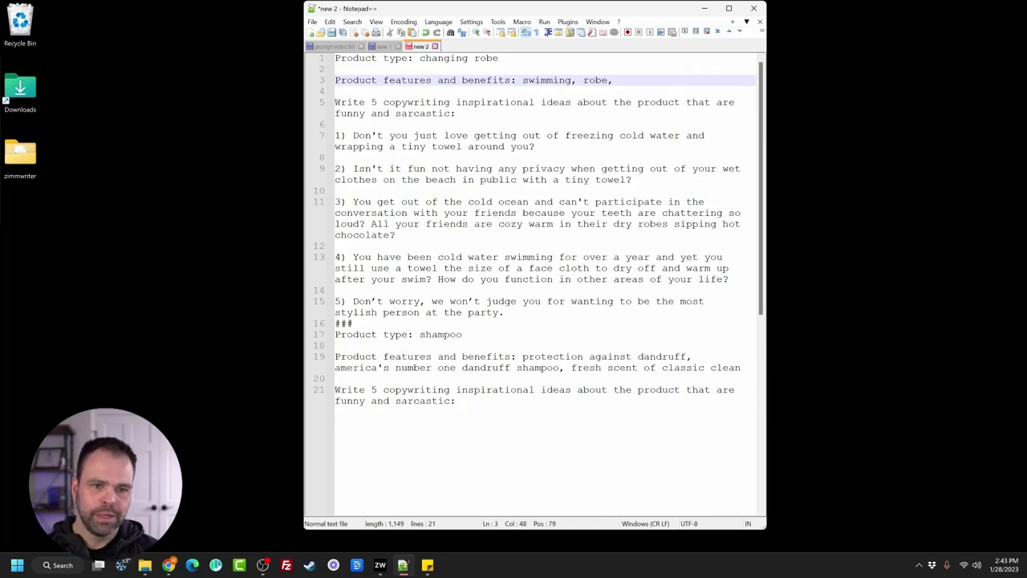
type("warm")
Step: Restore the changing robe's features and benefits, from "change out of your wet clothes from anywhere" through "the best way to dry off after swimming"
left_click_drag(334, 135, 503, 312)
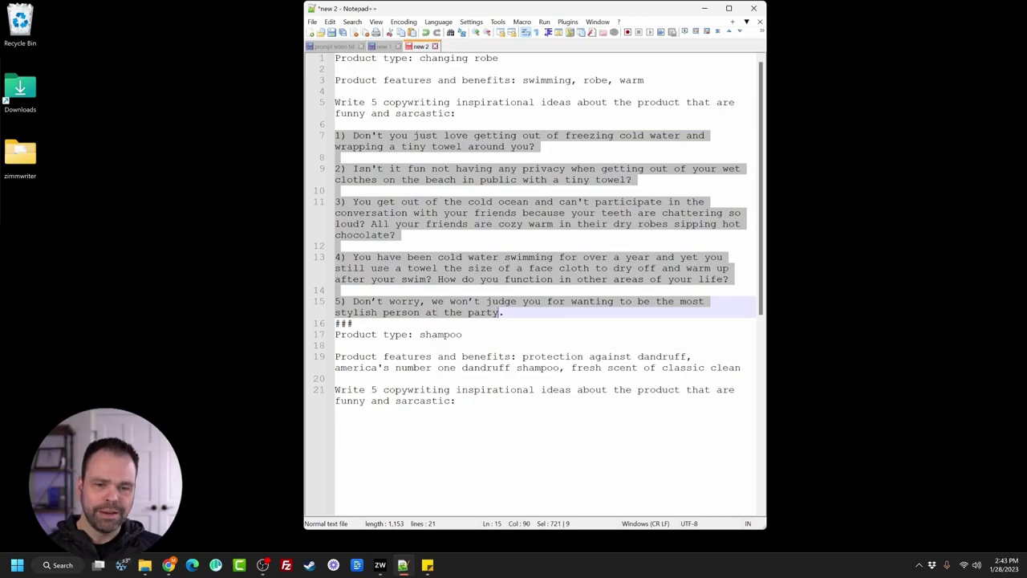
left_click_drag(644, 80, 523, 80)
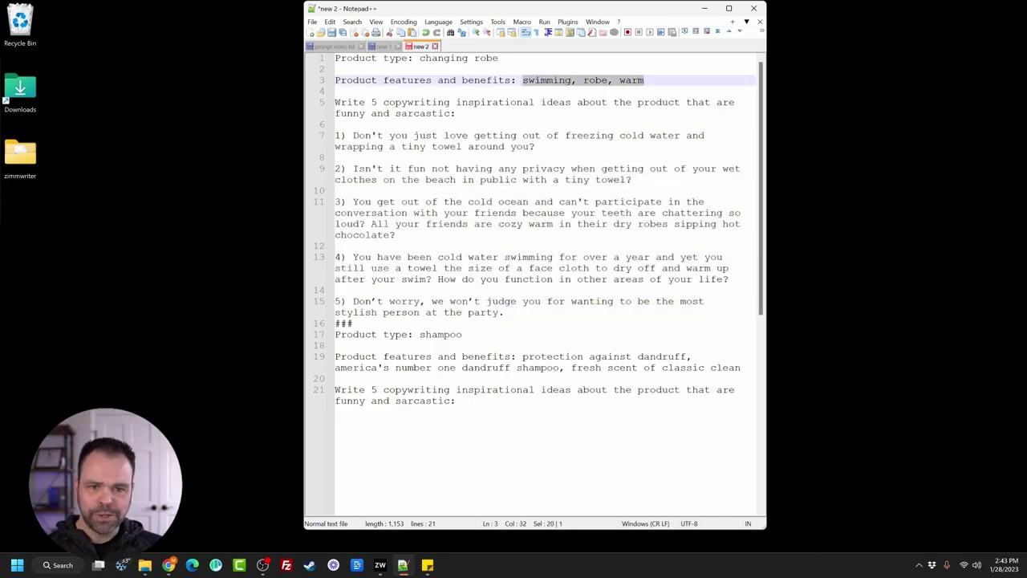
type("change out of your wet clothes from anywhere, keep you warm in any climate, good looking changing robe, the best way to dry off after swimming")
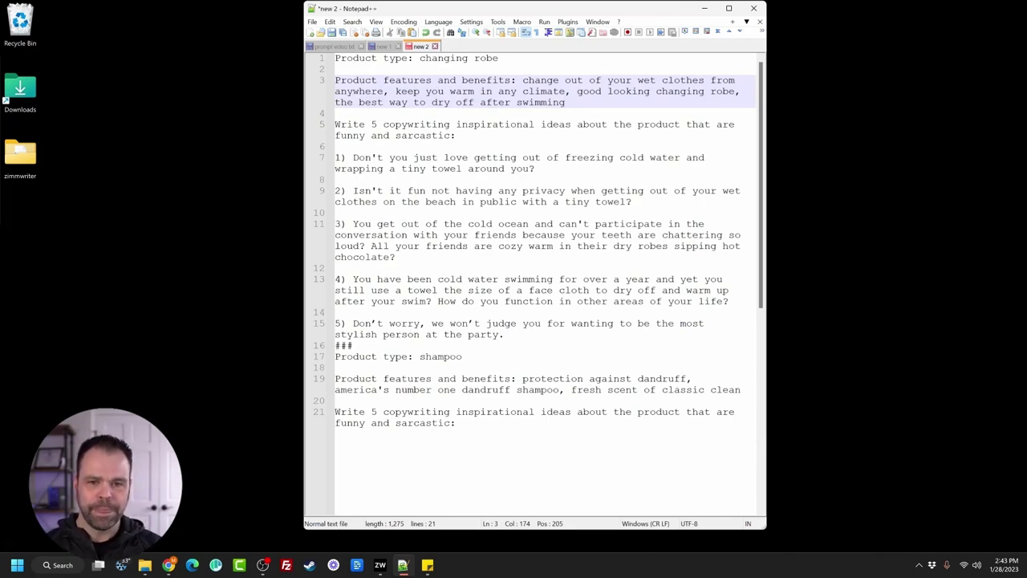
Step: Highlight the changing robe's features and benefits text and the five numbered ideas based on it
left_click_drag(565, 102, 522, 81)
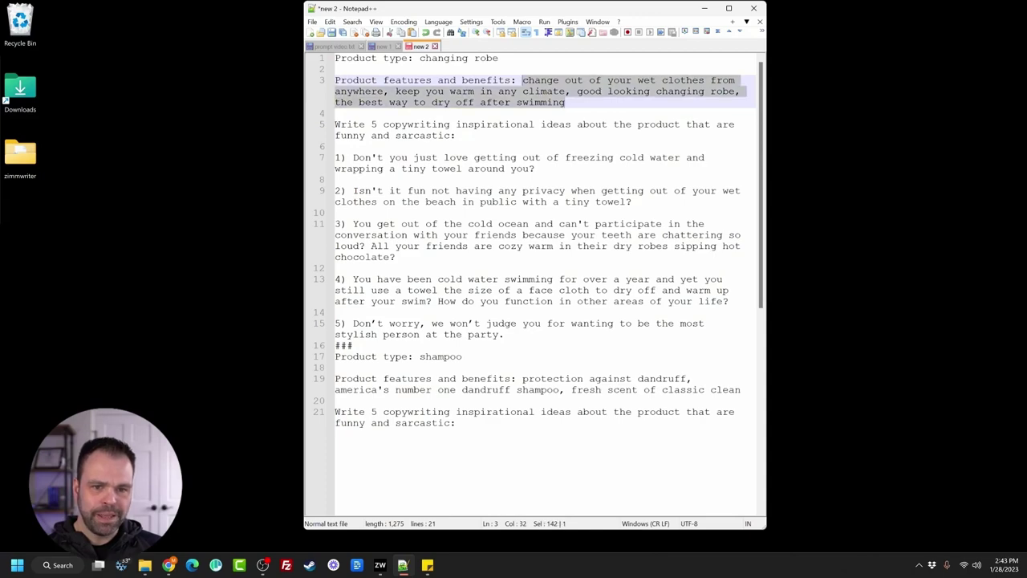
left_click_drag(335, 158, 504, 334)
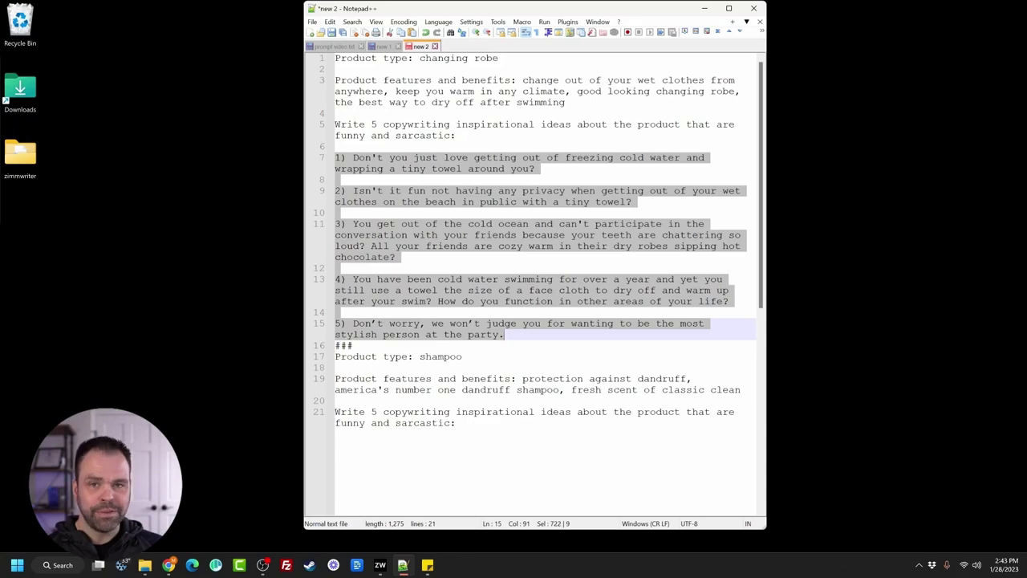
Step: Highlight the changing robe example's five sarcastic ideas, its prompt lines and the whole example-based prompt in turn
left_click(426, 102)
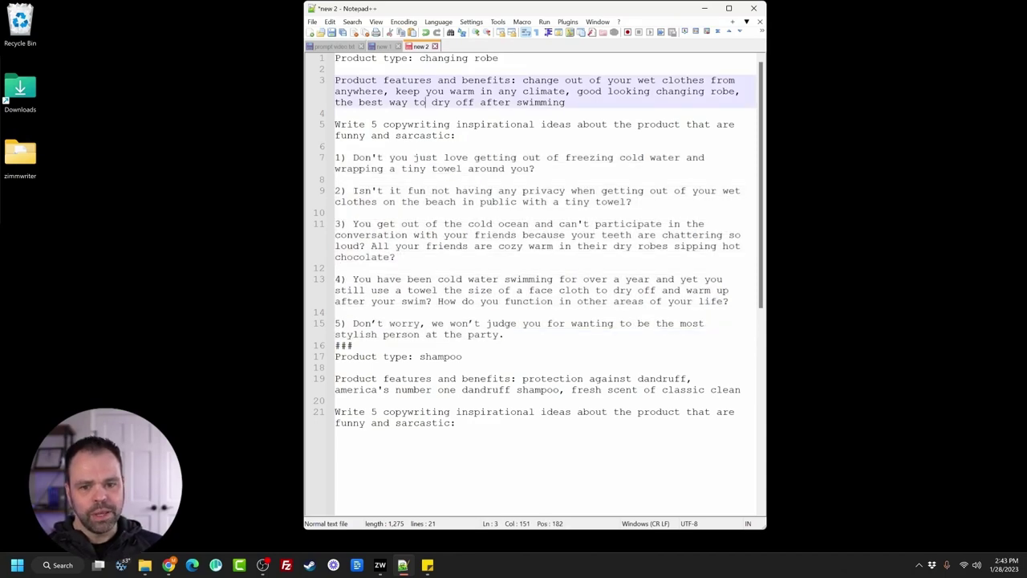
left_click_drag(353, 344, 416, 141)
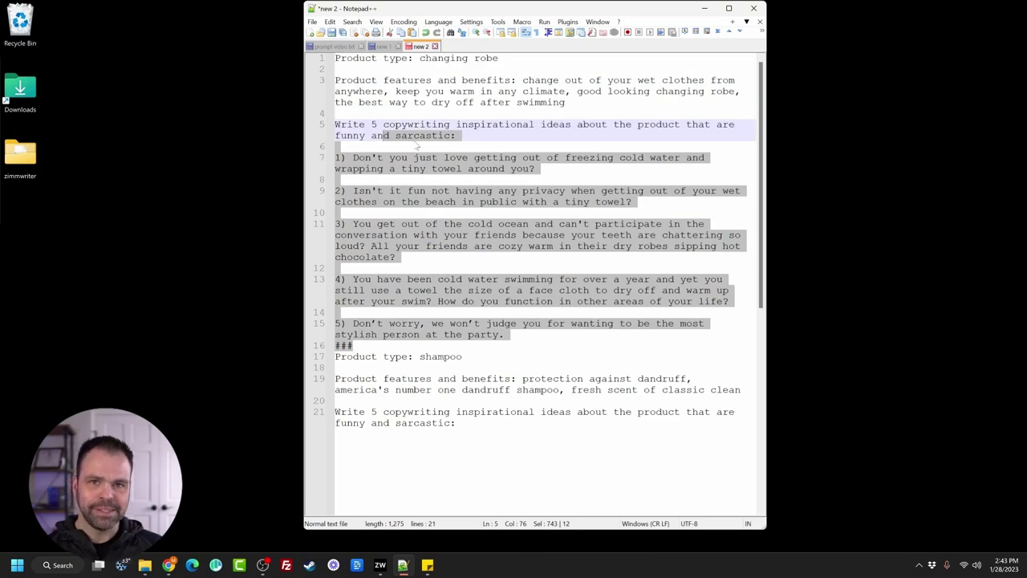
left_click(416, 146)
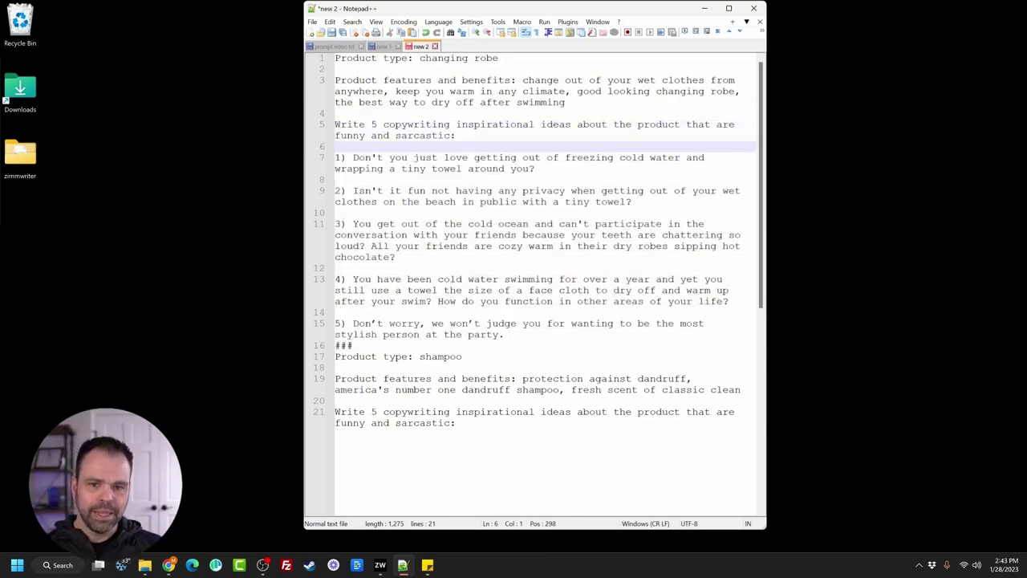
left_click_drag(416, 146, 335, 57)
left_click(473, 157)
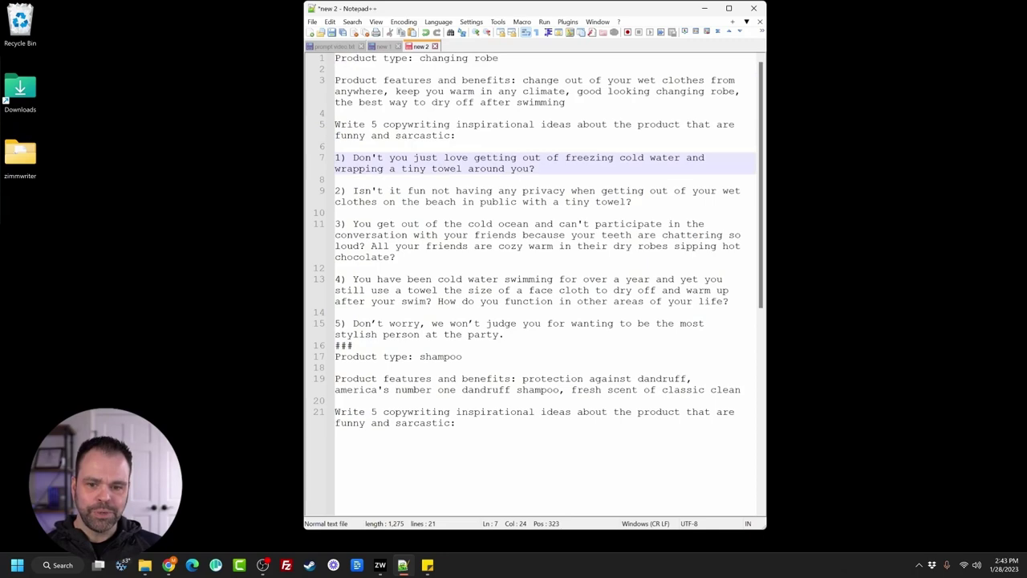
left_click_drag(506, 333, 334, 159)
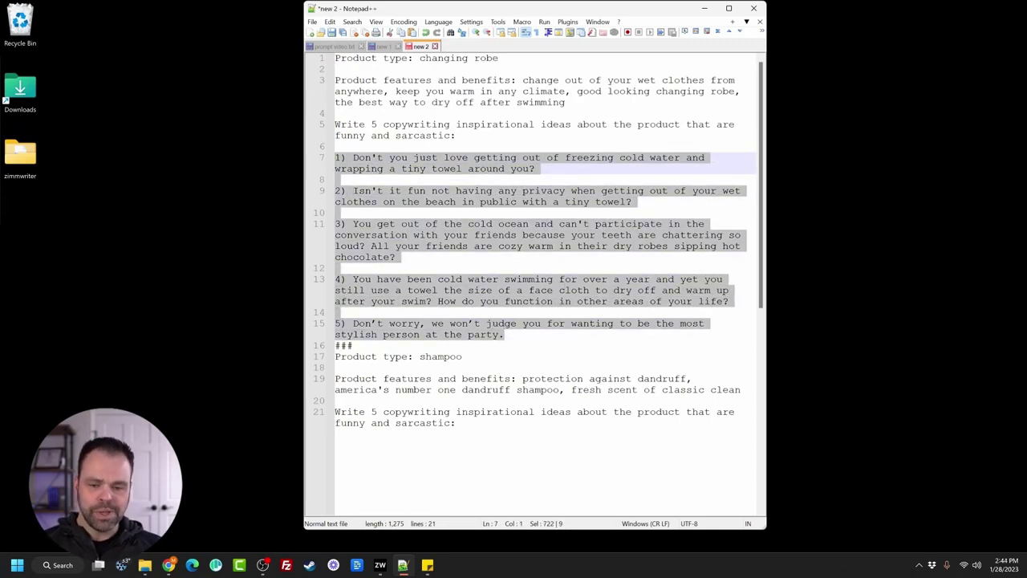
left_click(579, 378)
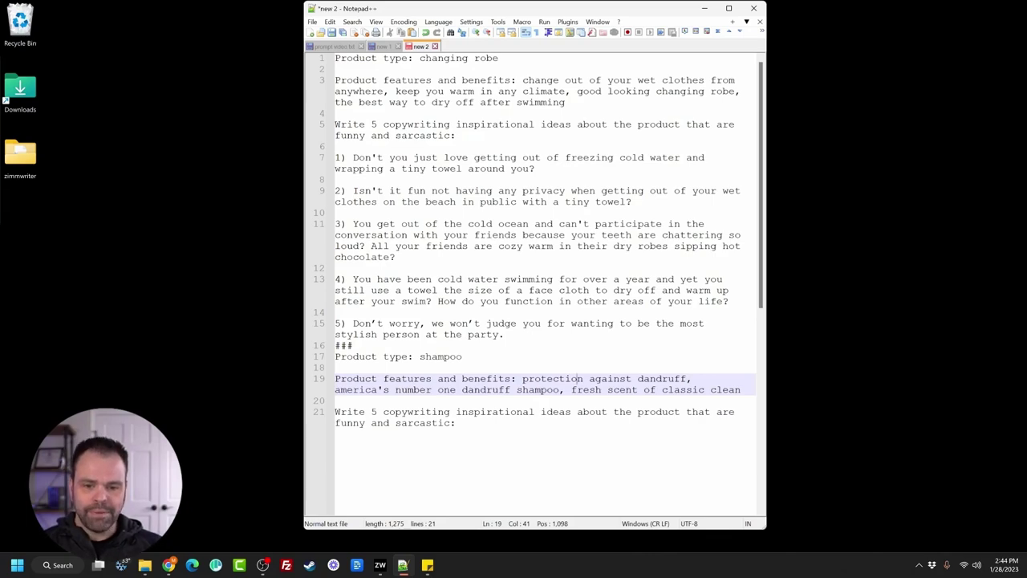
left_click_drag(506, 335, 336, 158)
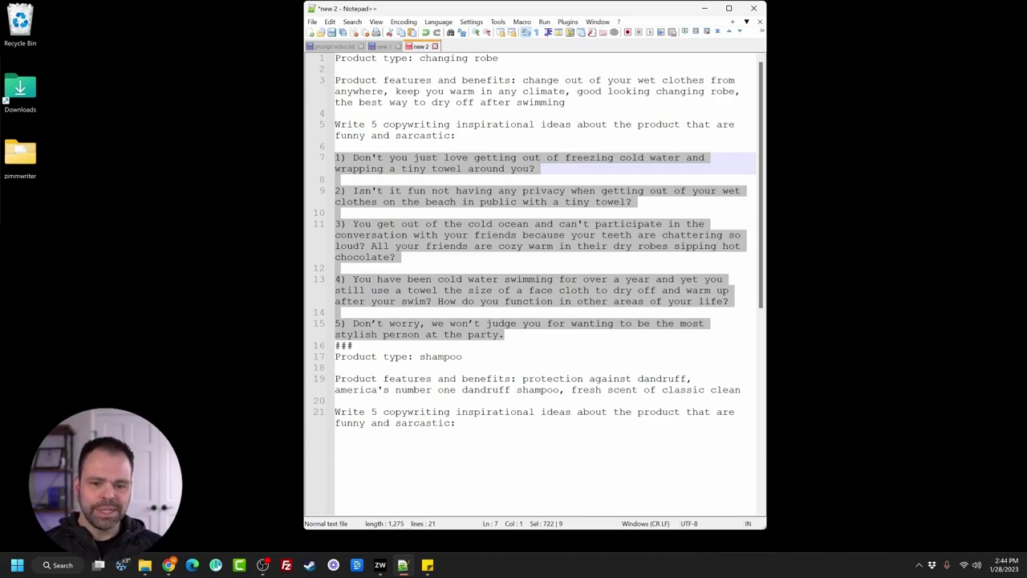
left_click(518, 332)
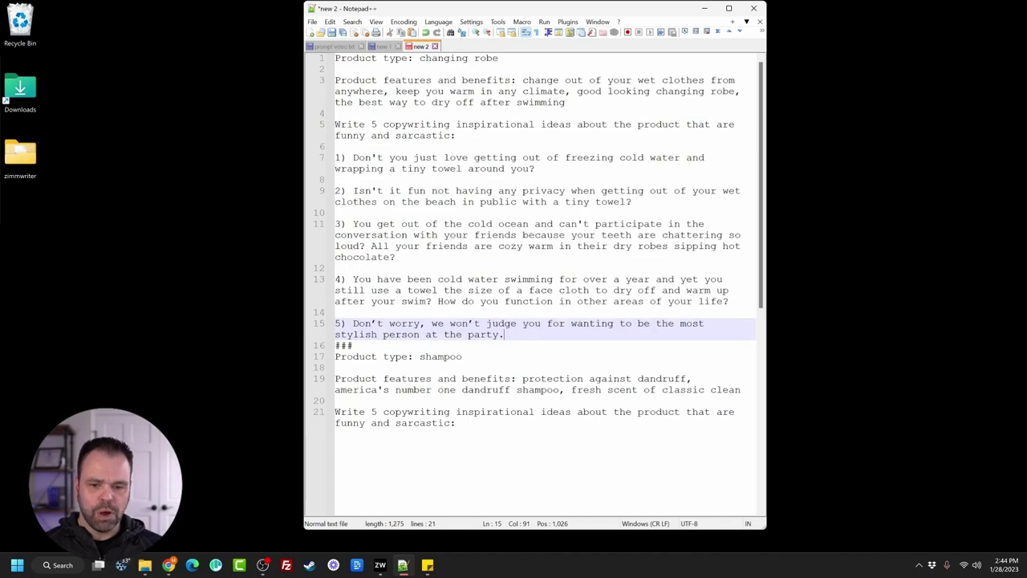
key("ctrl+End")
key("ctrl+a")
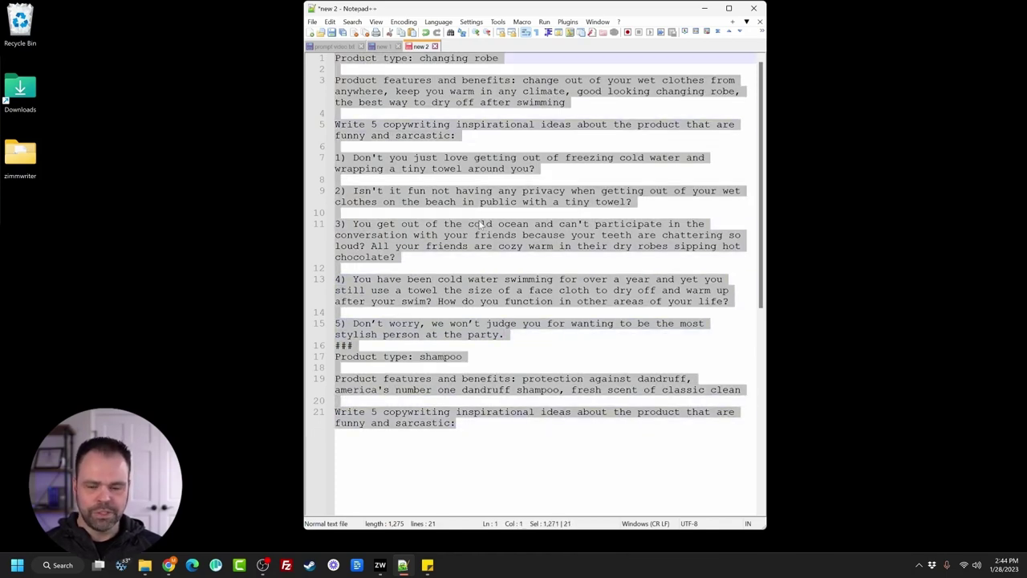
left_click(482, 224)
Step: Duplicate the whole changing robe example, including its ### separator, twice ahead of the shampoo section and select the entire text
left_click_drag(353, 345, 335, 58)
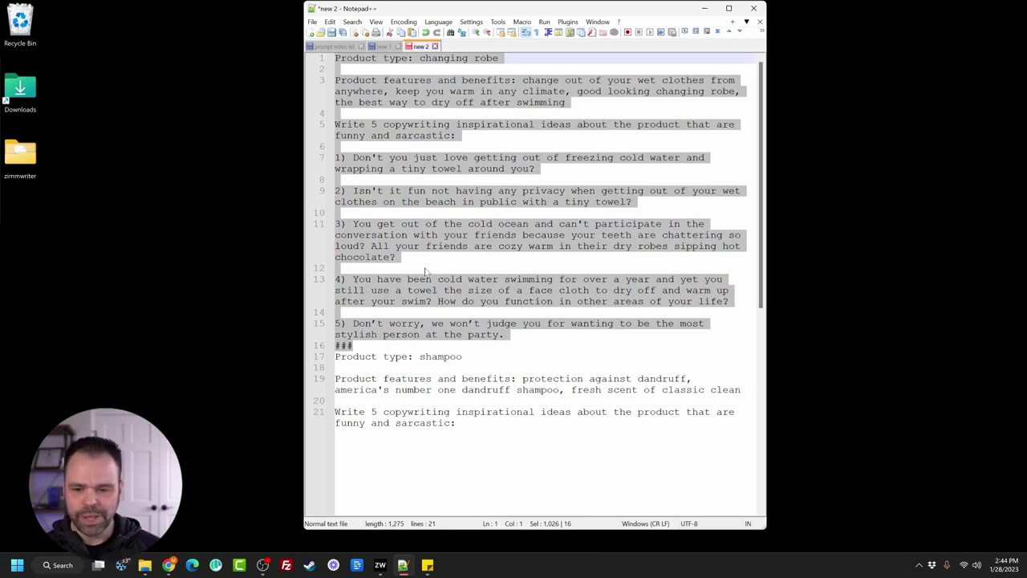
key("ctrl+c")
key("Right")
key("Return")
key("ctrl+v")
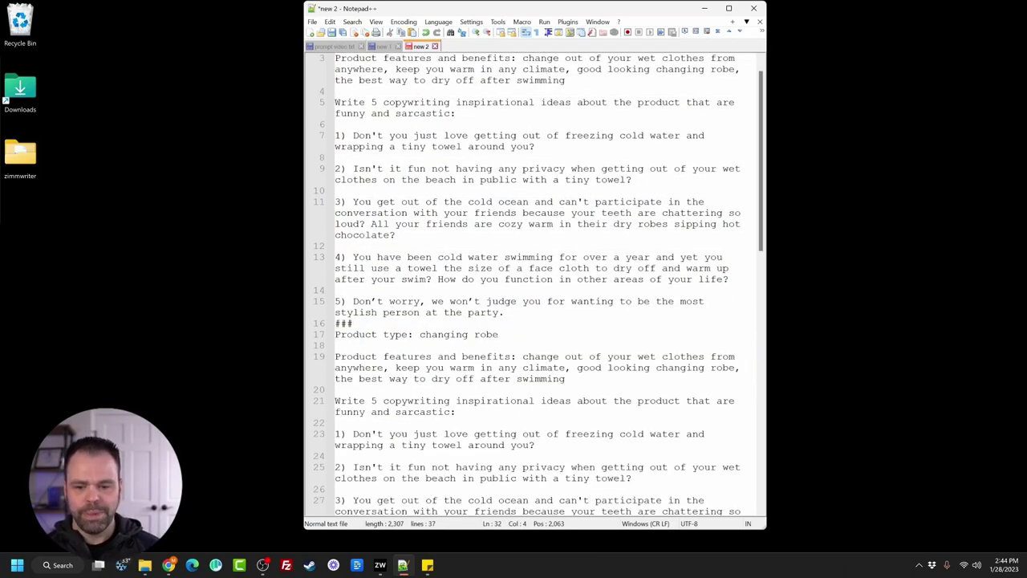
scroll(534, 284, "down", 6)
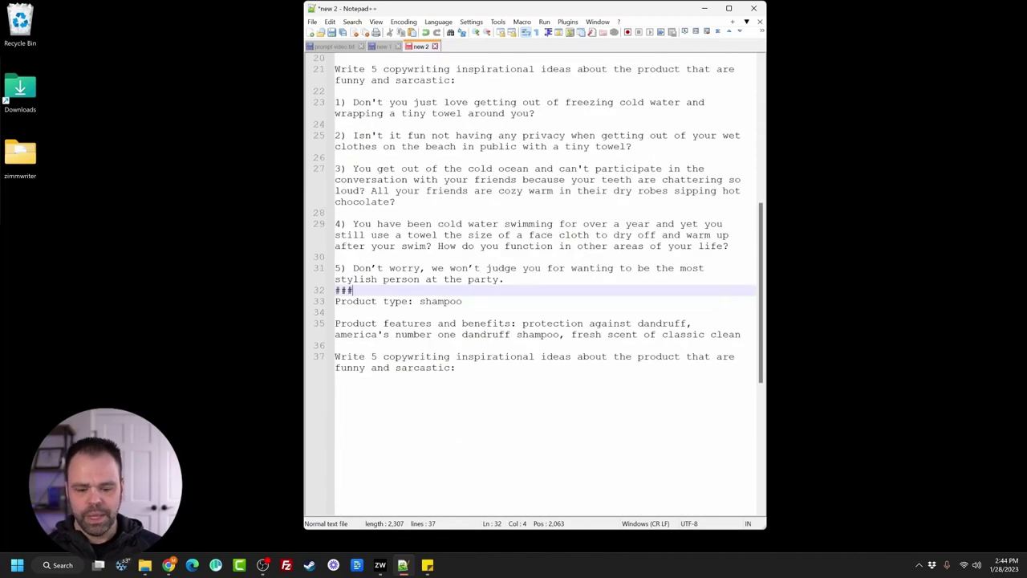
key("Return")
key("ctrl+v")
key("ctrl+End")
key("ctrl+shift+Home")
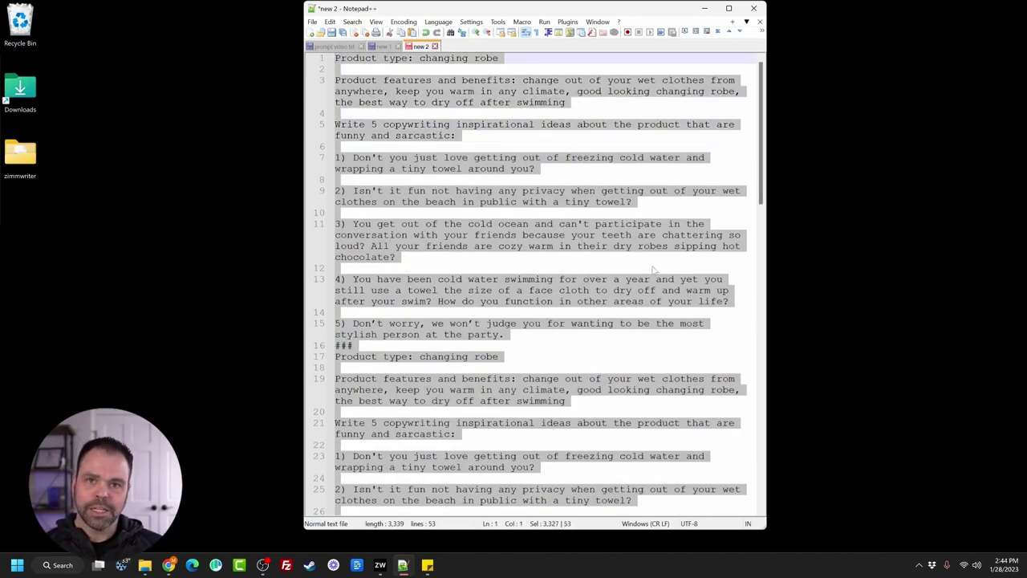
Step: Undo both pasted copies of the changing robe example and select the whole remaining prompt
key("ctrl+z")
key("ctrl+z")
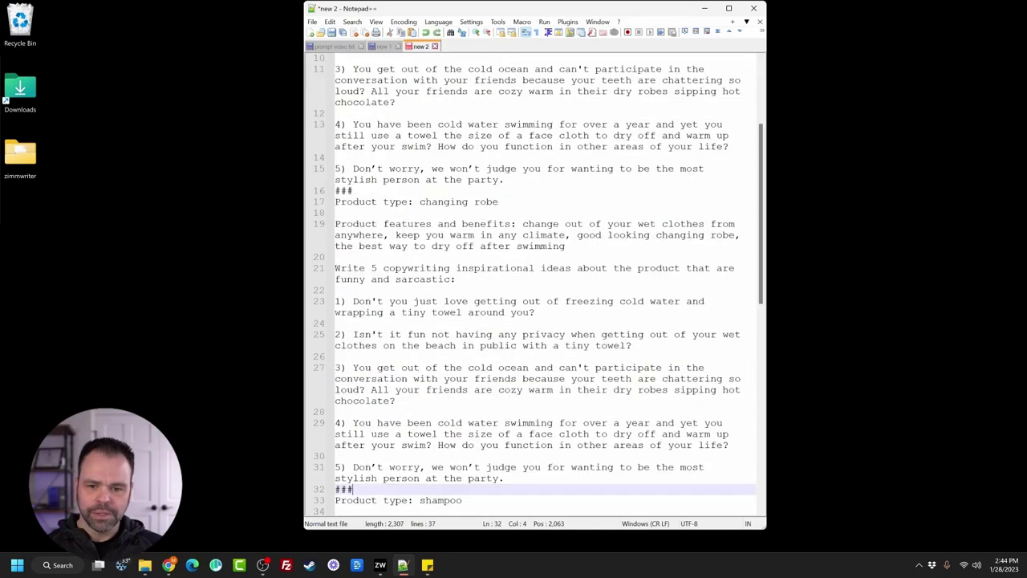
key("ctrl+z")
key("Return")
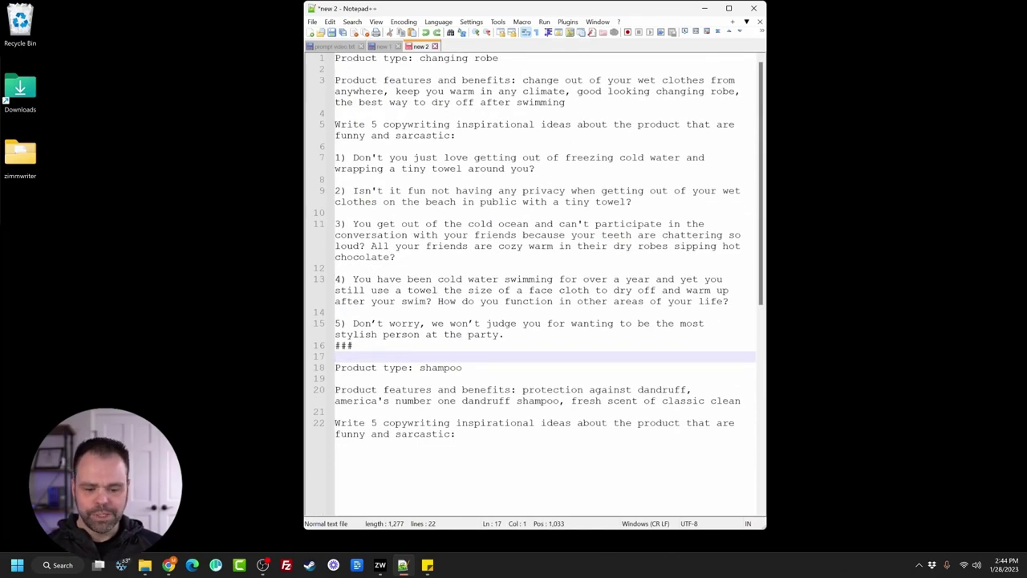
key("Delete")
key("ctrl+a")
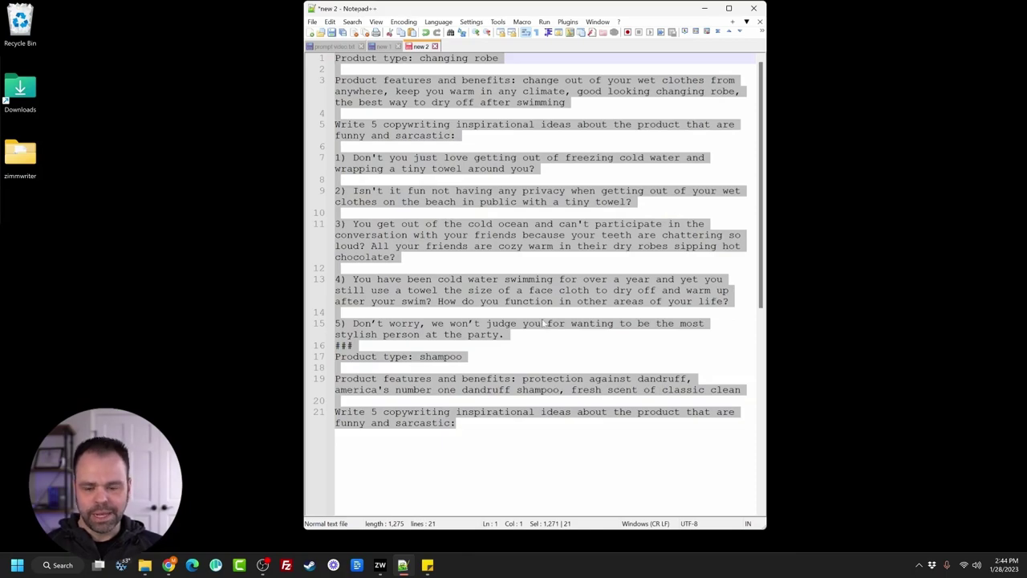
Step: Replace the contents of new 1 with the changing robe and cat shampoo prompt copied from prompt video.txt
left_click(335, 46)
scroll(453, 354, "down", 2)
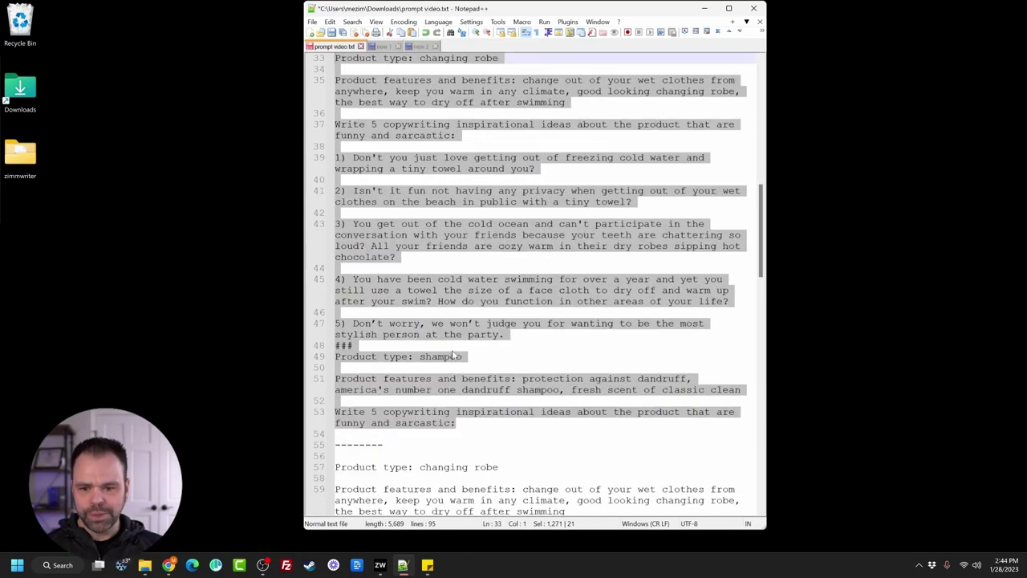
scroll(454, 354, "down", 9)
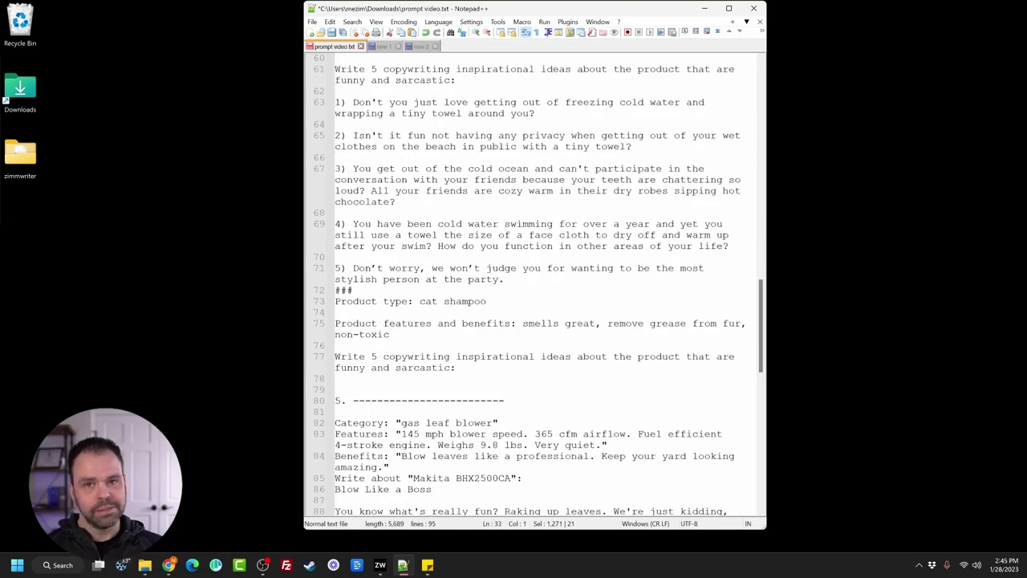
left_click_drag(457, 367, 408, 235)
scroll(407, 235, "up", 4)
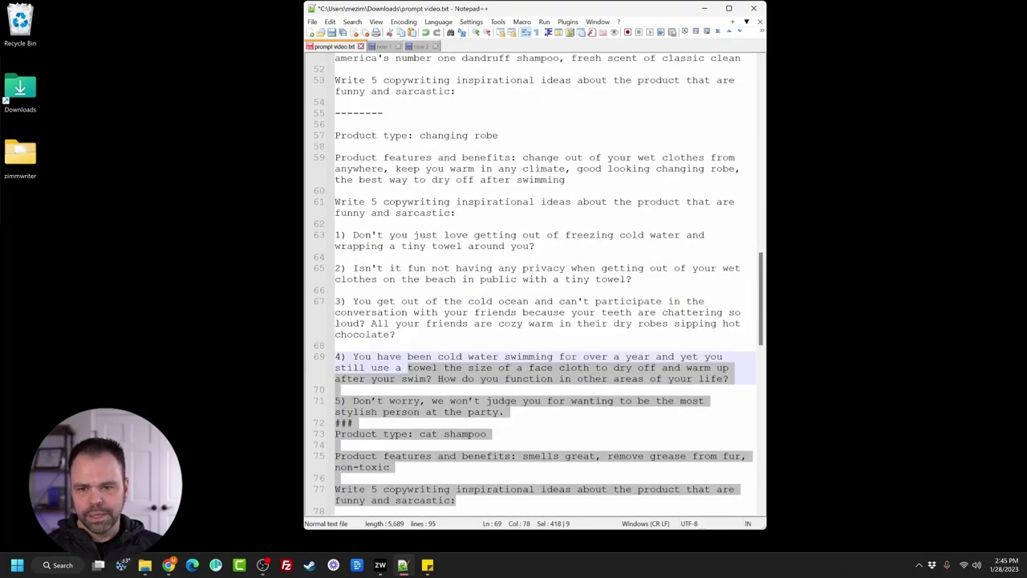
left_click(336, 136, "shift")
key("ctrl+c")
left_click(384, 45)
key("ctrl+a")
key("ctrl+v")
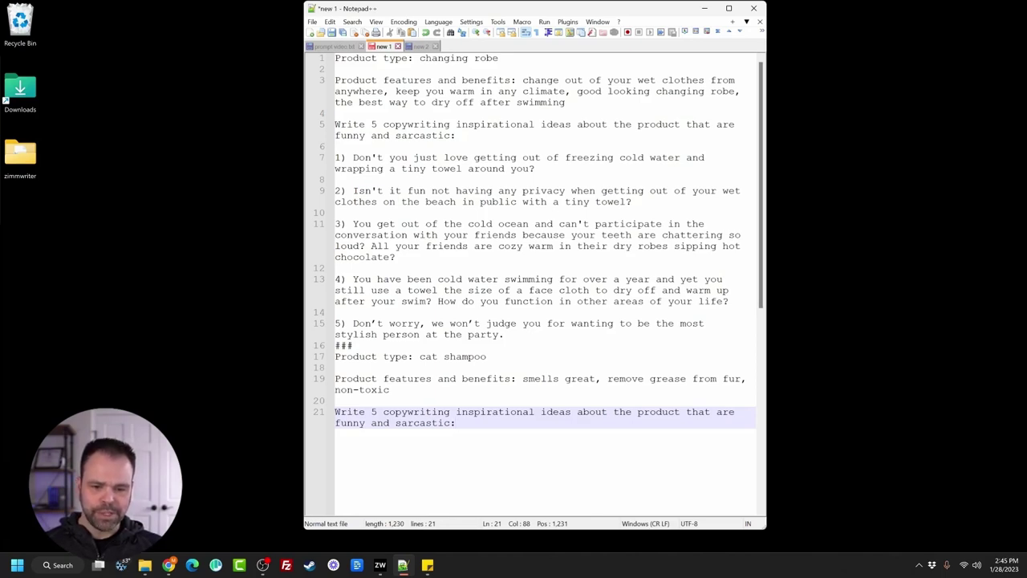
Step: Run the Magic Command on the entire cat shampoo prompt to generate five funny and sarcastic ideas
left_click_drag(455, 423, 335, 58)
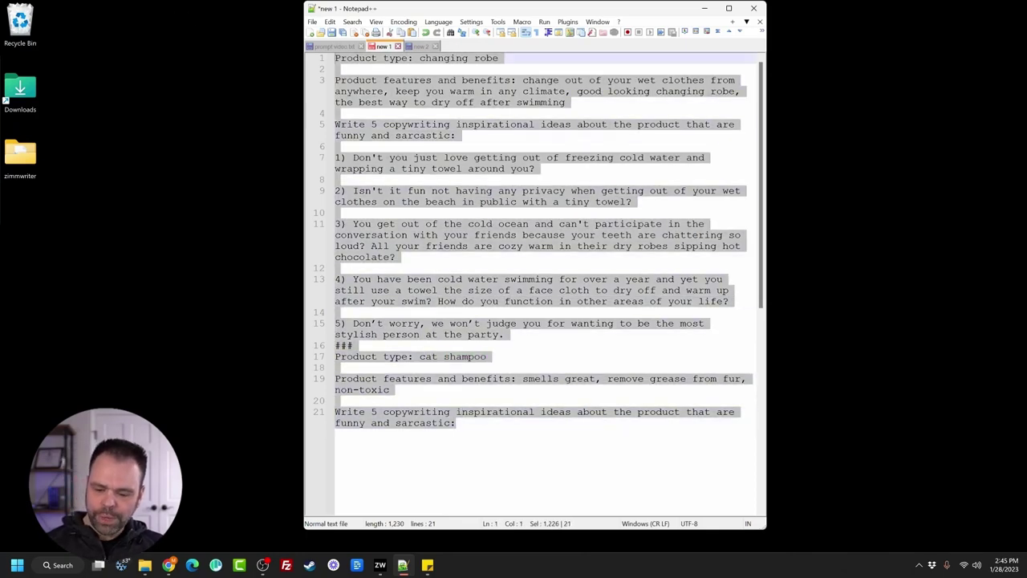
key("ctrl+alt+z")
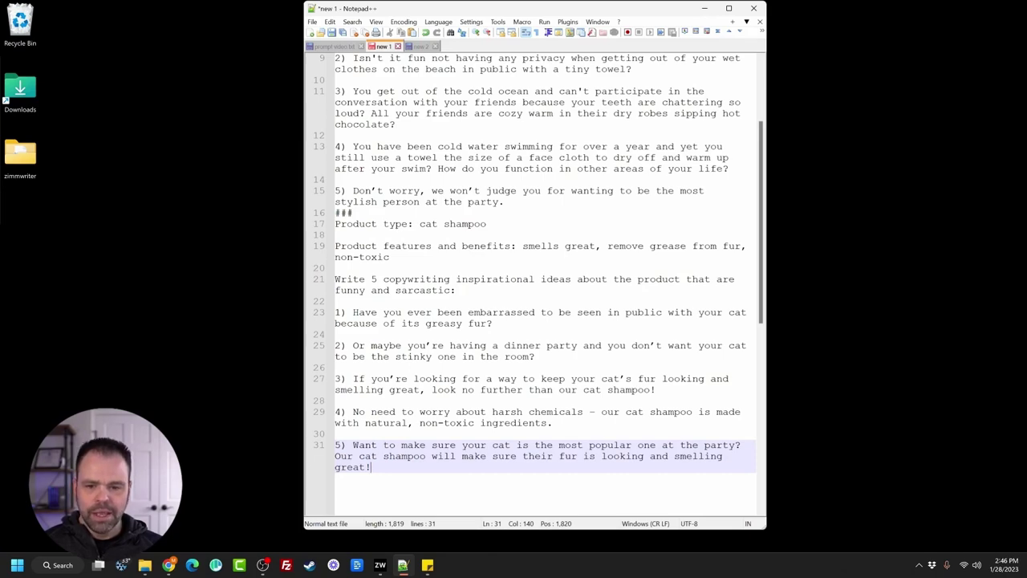
Step: Delete the five generated cat shampoo ideas and regenerate them by running the Magic Command on the whole prompt
left_click(455, 290)
key("ctrl+shift+End")
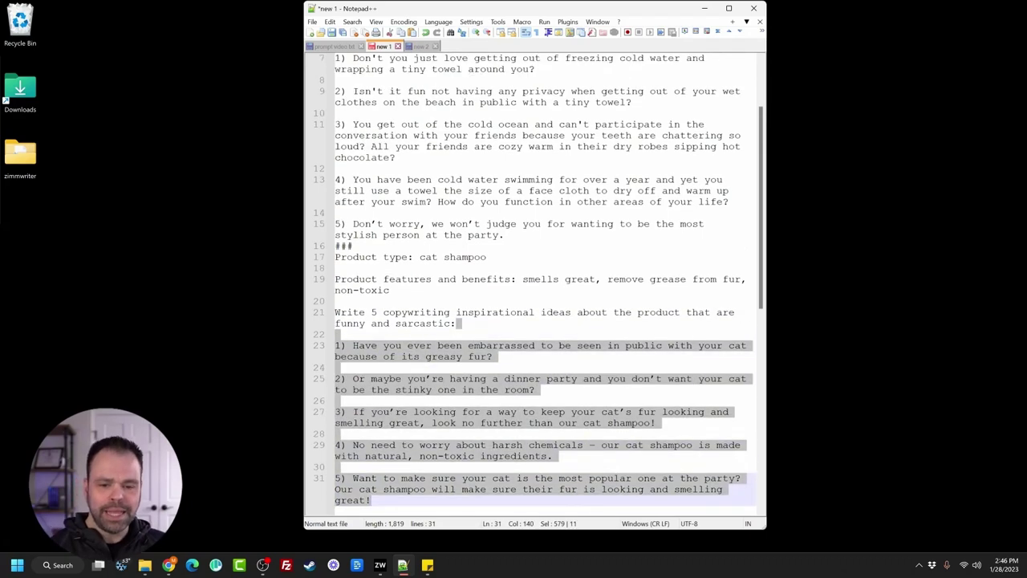
key("Delete")
key("ctrl+a")
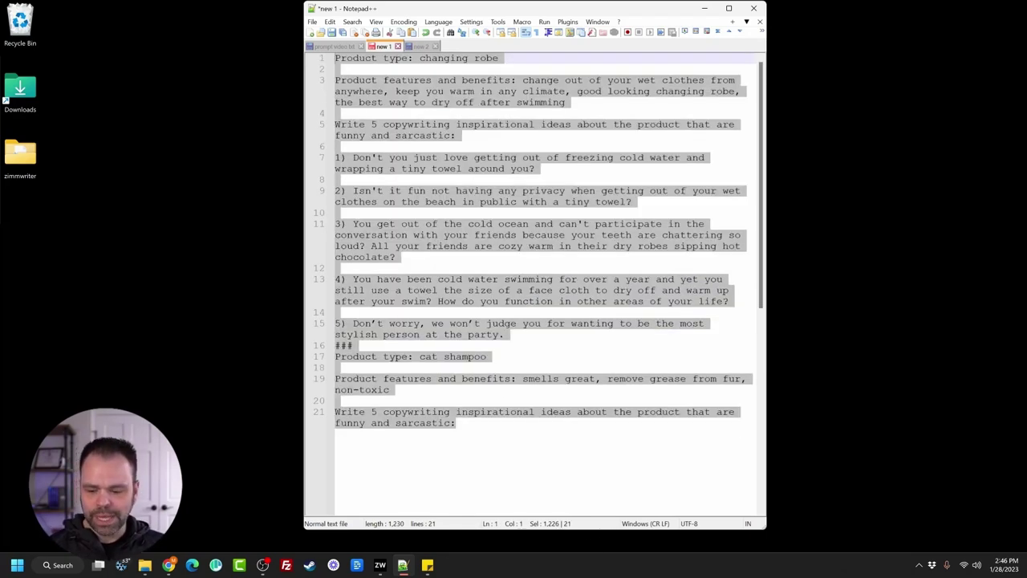
key("ctrl+c")
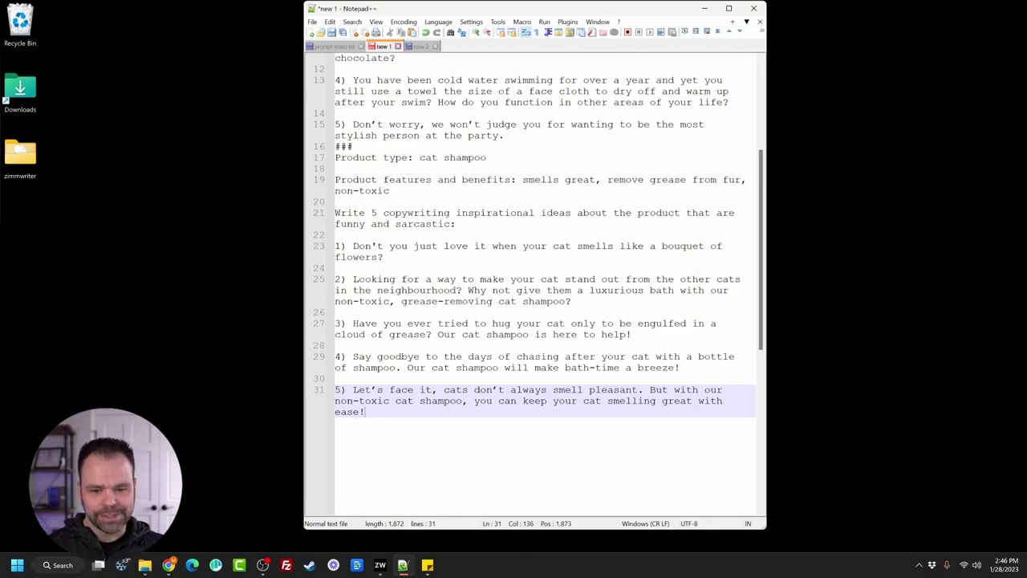
Step: Delete the second set of cat shampoo ideas so new 1 ends at the "funny and sarcastic:" line
key("shift+Up")
key("shift+Up")
key("shift+Up")
key("shift+Up")
key("shift+Up")
key("shift+Up")
key("shift+Up")
key("shift+Up")
key("shift+Up")
key("shift+Up")
key("shift+Up")
key("shift+Up")
key("shift+Up")
key("shift+Up")
key("shift+Up")
key("shift+Up")
key("shift+Up")
key("BackSpace")
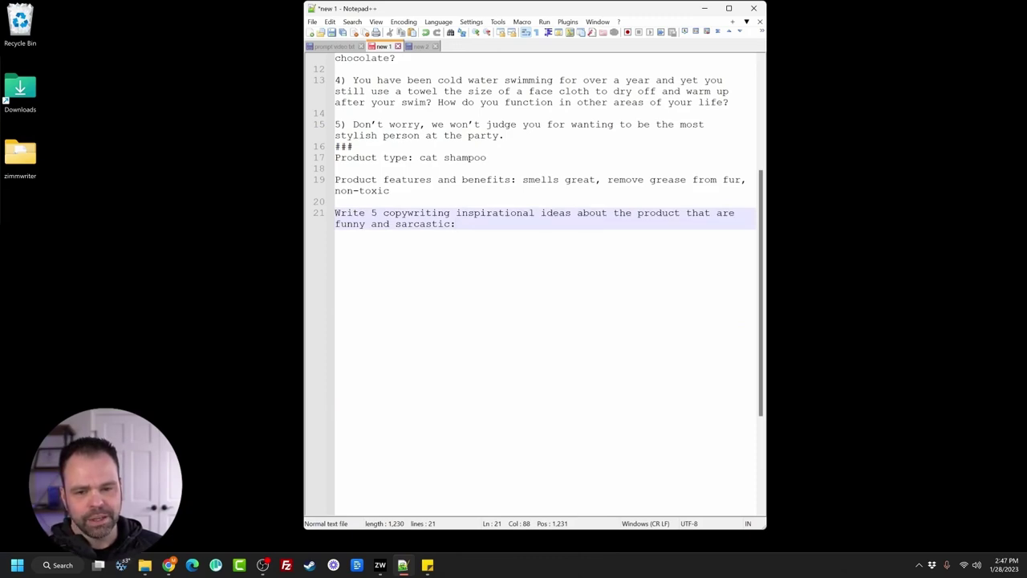
Step: Replace "funny and sarcastic" with "witty and sarcastic" in the cat shampoo section's writing instruction
key("Left")
key("shift+Left")
key("shift+Left")
key("shift+Left")
key("shift+Left")
key("shift+Left")
key("shift+Left")
key("shift+Left")
key("shift+Left")
key("shift+Left")
key("shift+Left")
key("shift+Left")
key("shift+Left")
key("shift+Left")
key("shift+Left")
key("shift+Left")
key("shift+Left")
key("shift+Left")
key("shift+Left")
key("shift+Left")
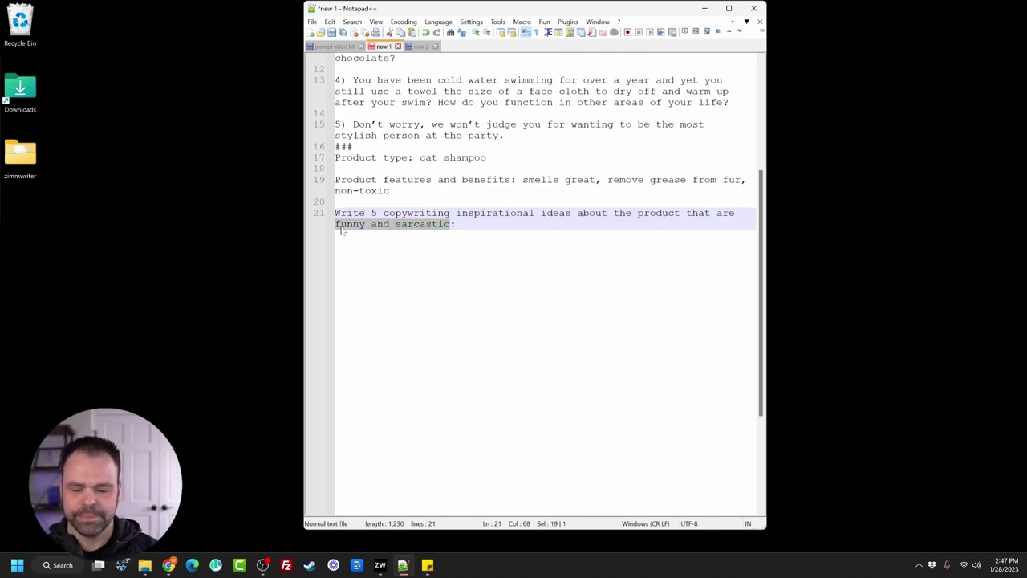
type("witty and ")
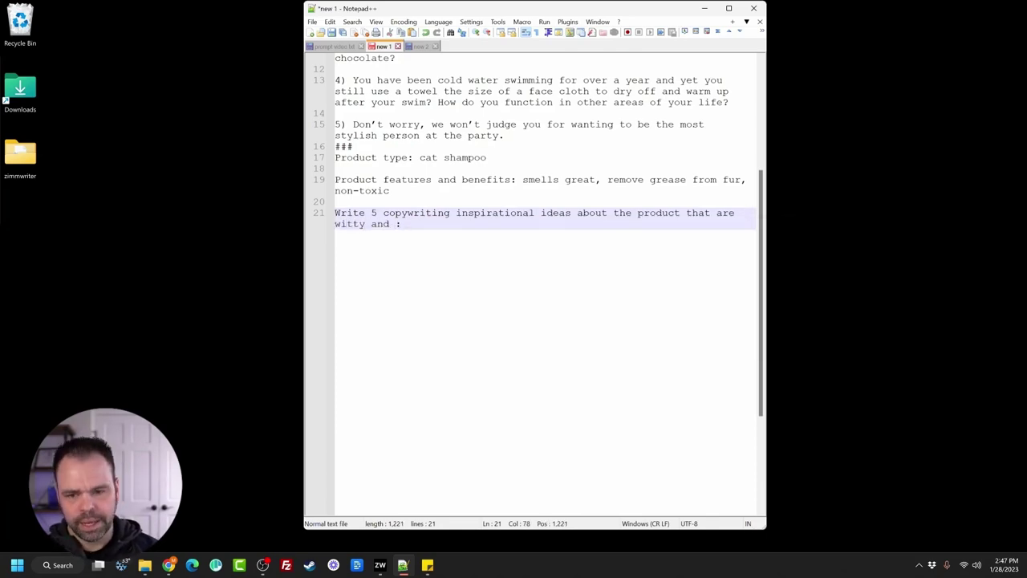
type("sarcastic")
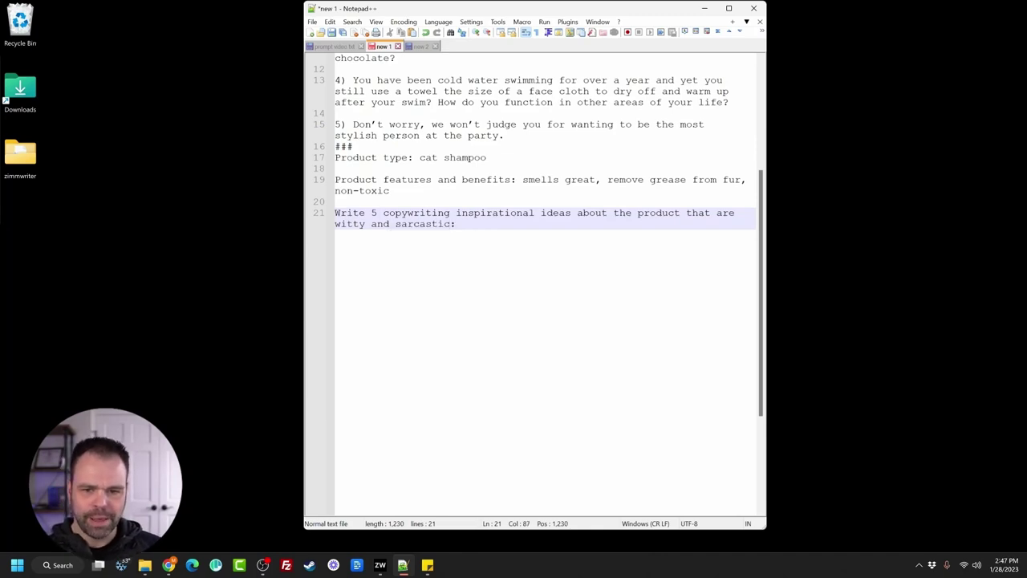
Step: Run the Magic Command on the whole prompt to generate five witty and sarcastic cat shampoo ideas
scroll(534, 241, "up", 5)
key("ctrl+a")
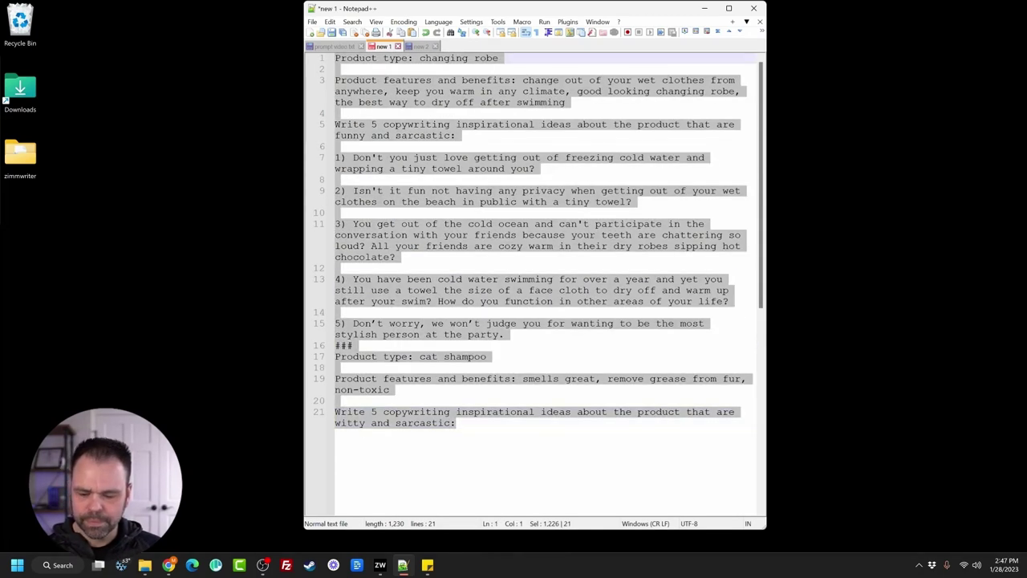
key("ctrl+c")
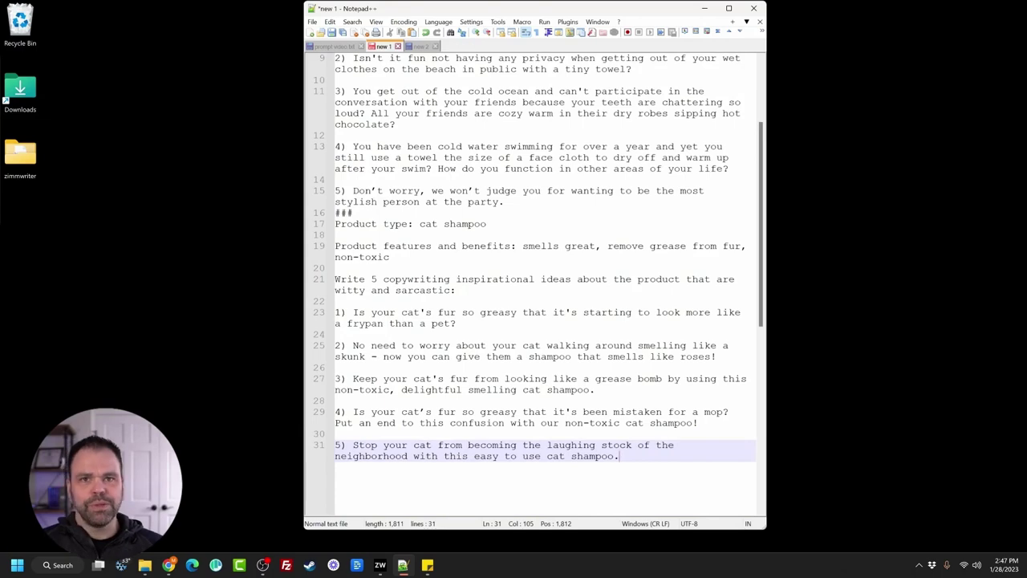
Step: Delete the five witty cat shampoo ideas and highlight the word "witty" in the writing instruction
scroll(546, 289, "down", 2)
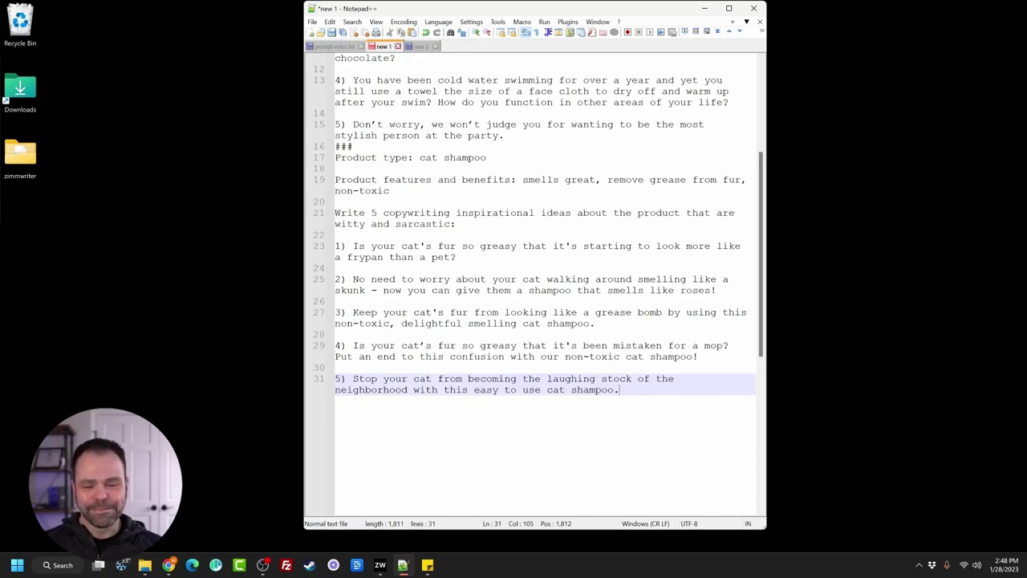
left_click_drag(455, 224, 619, 389)
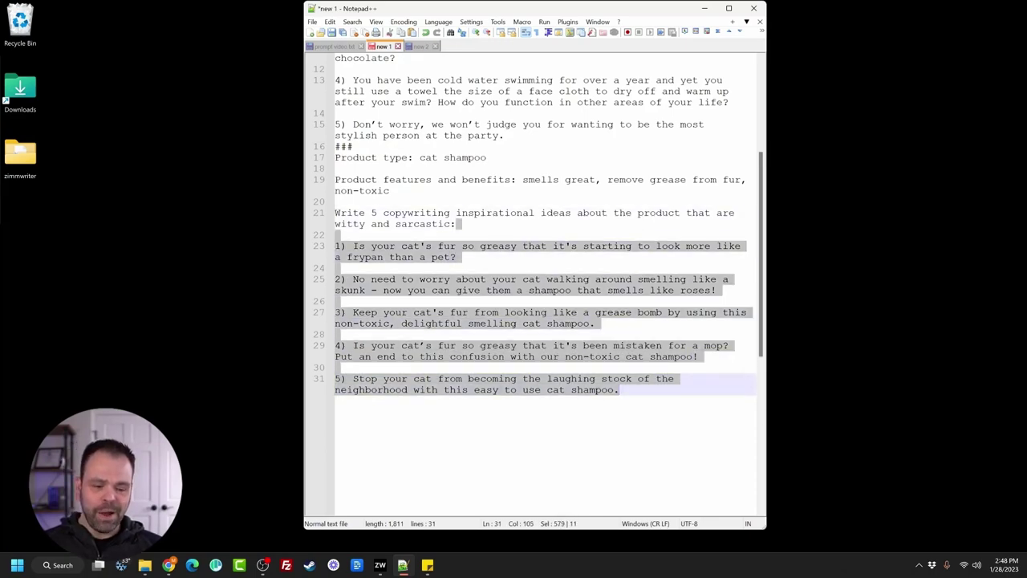
key("Delete")
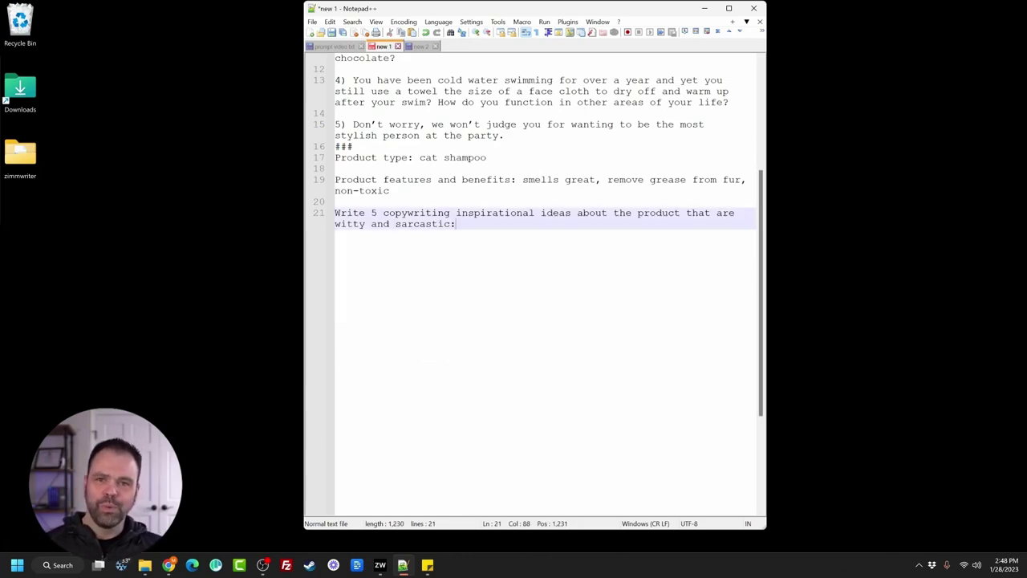
double_click(350, 223)
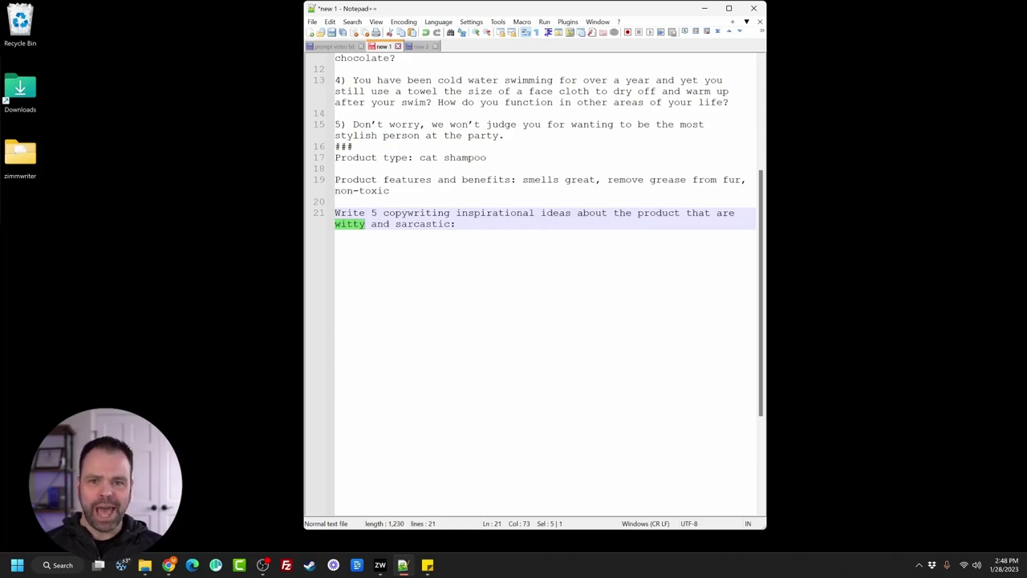
Step: Highlight the whole changing robe example in new 1, from its product type line through the ### separator
scroll(530, 241, "up", 6)
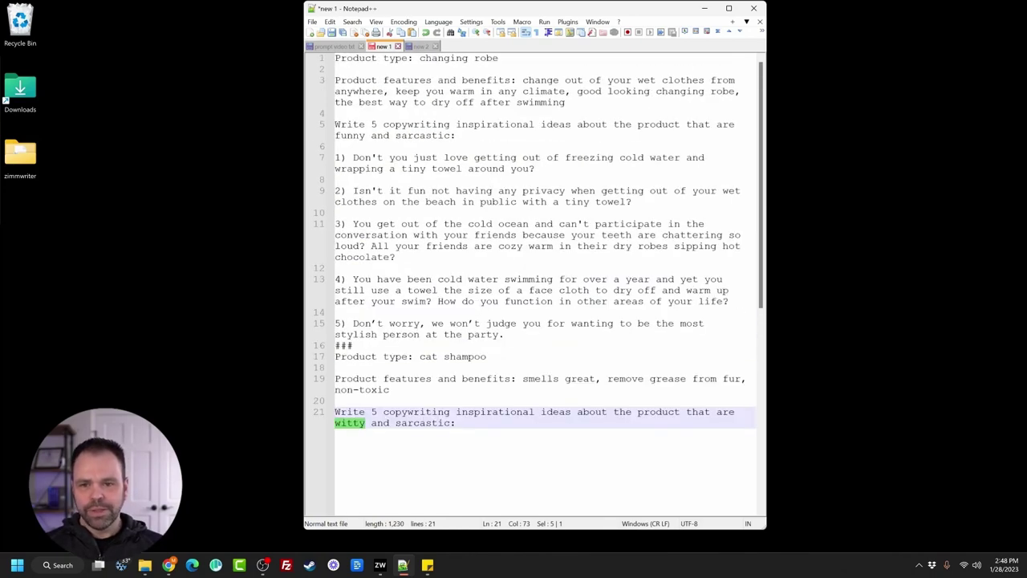
left_click_drag(353, 345, 335, 58)
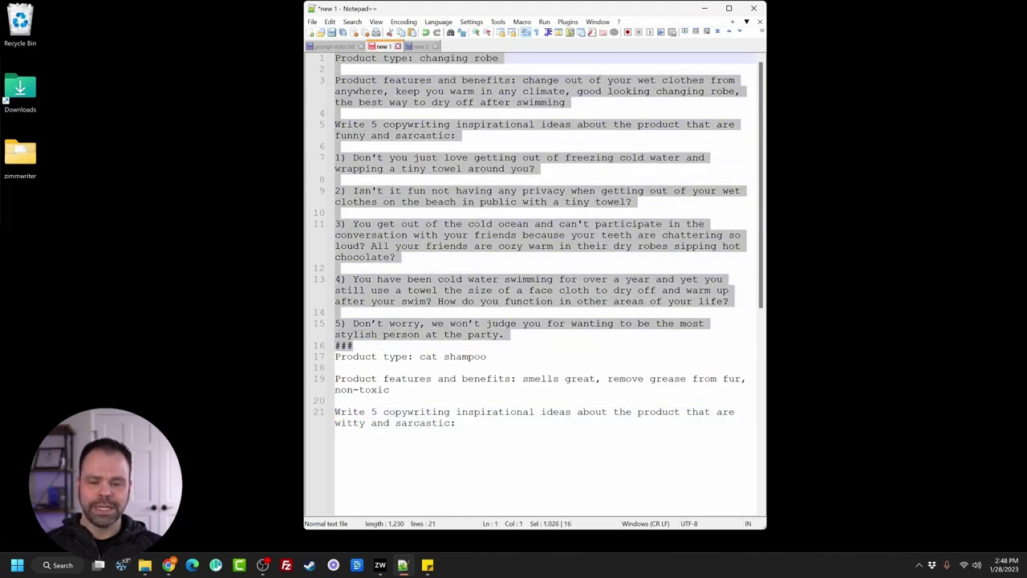
Step: Replace the contents of new 2 with "Write 5 H1 headings for a blog topic about greasy cats." and run the Magic Command on it
left_click(422, 46)
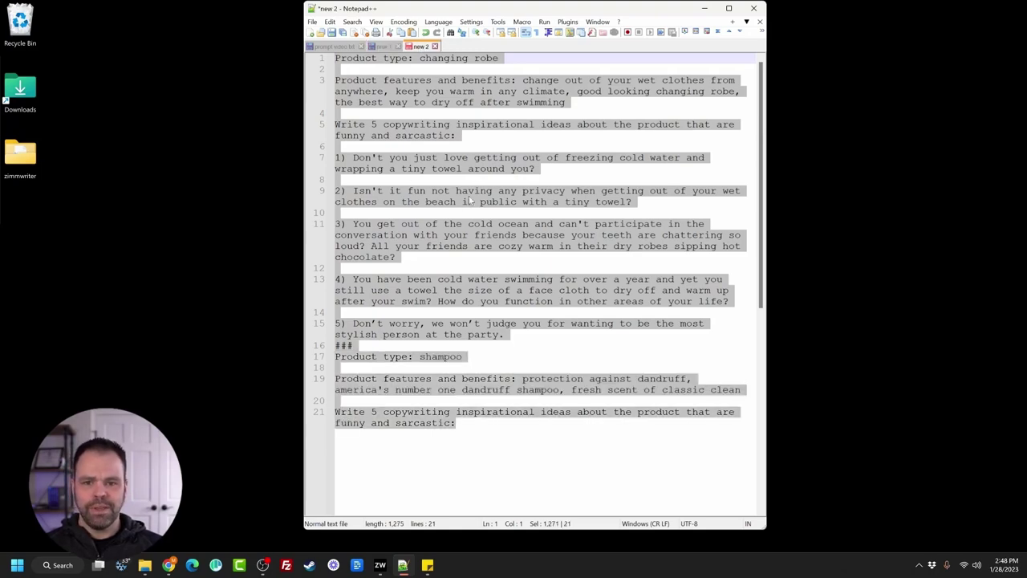
type("Write ")
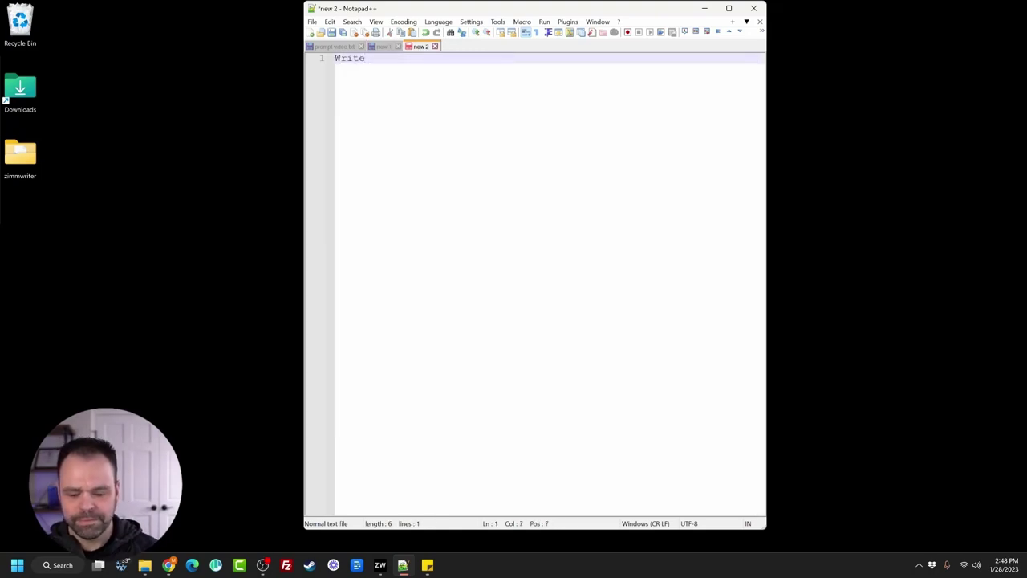
type("5 H1 headings for a")
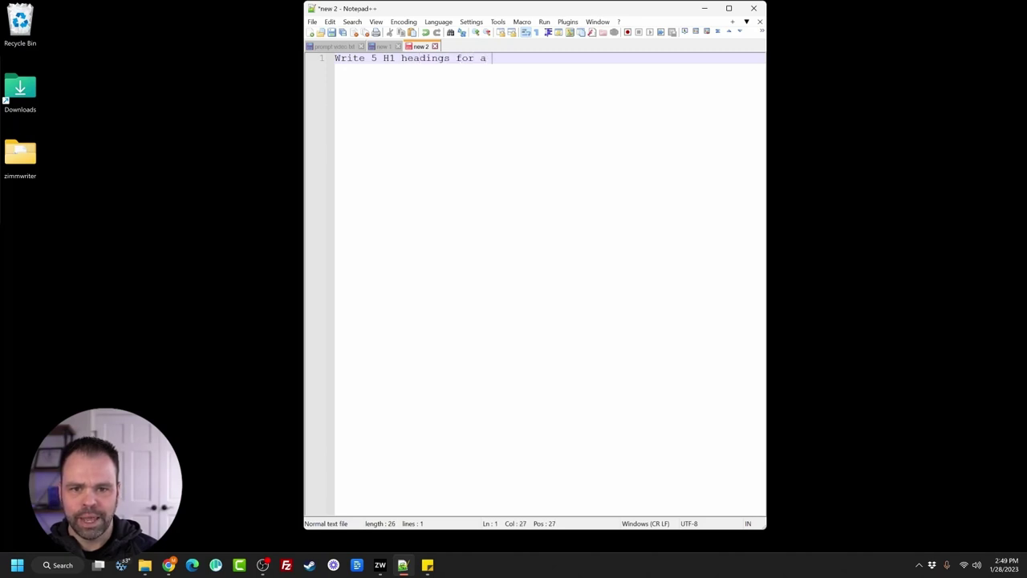
type(" blog ")
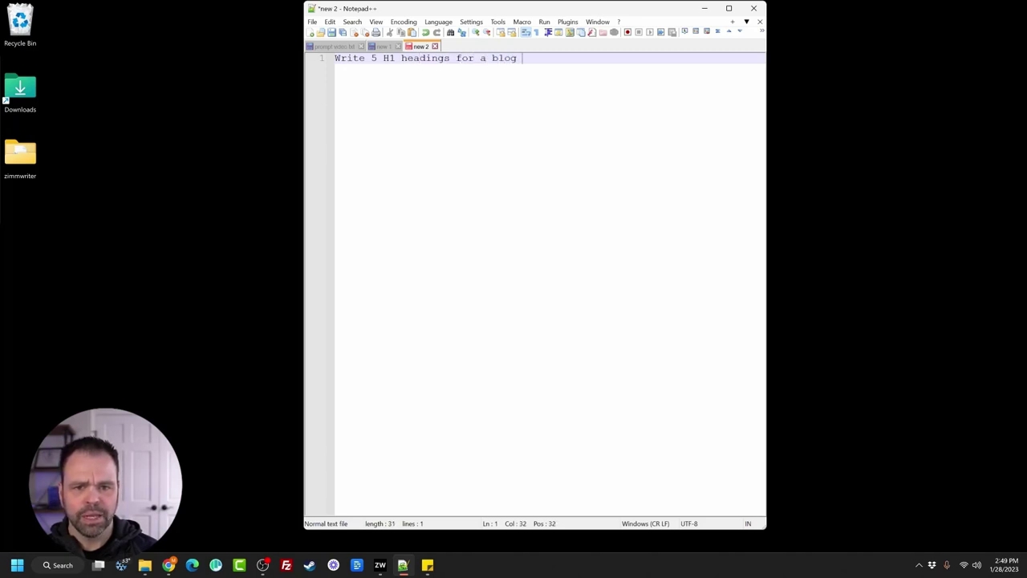
type("topic about greasy cats.")
key("ctrl+a")
key("ctrl+alt+z")
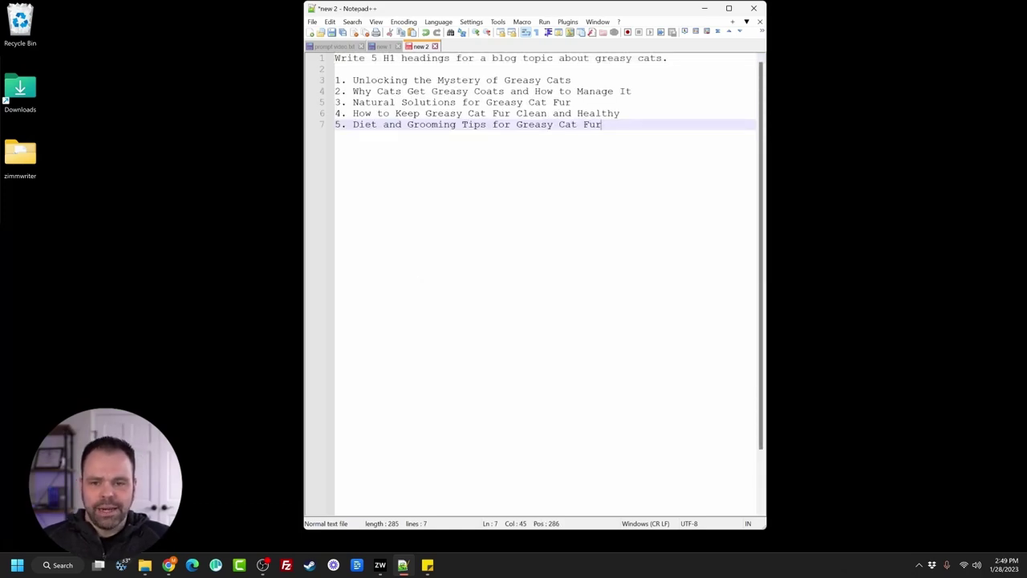
Step: Compare the outputs by highlighting changing robe idea 3 in new 1 and the first greasy cat heading in new 2
left_click(375, 49)
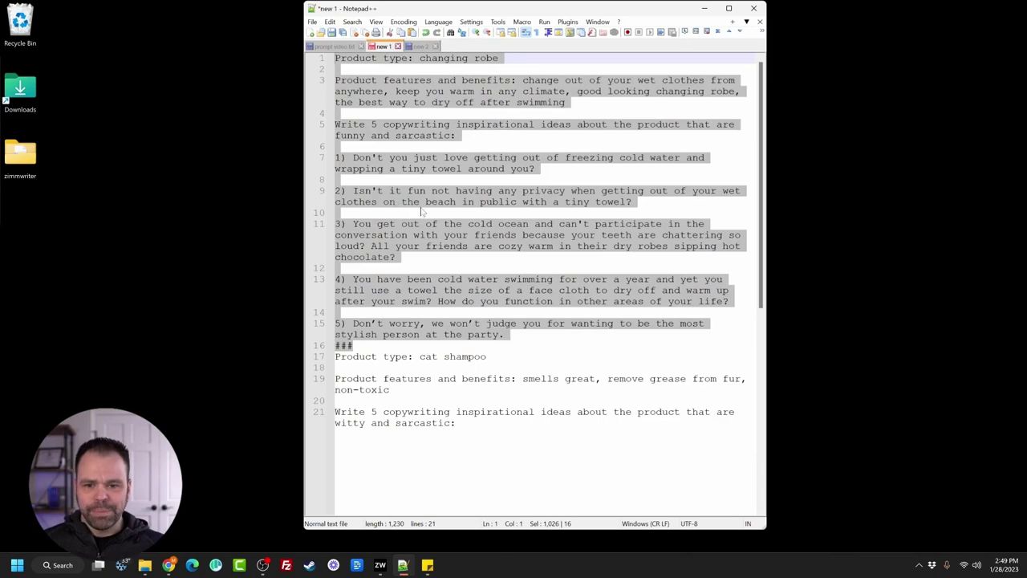
left_click(419, 207)
left_click_drag(395, 256, 335, 224)
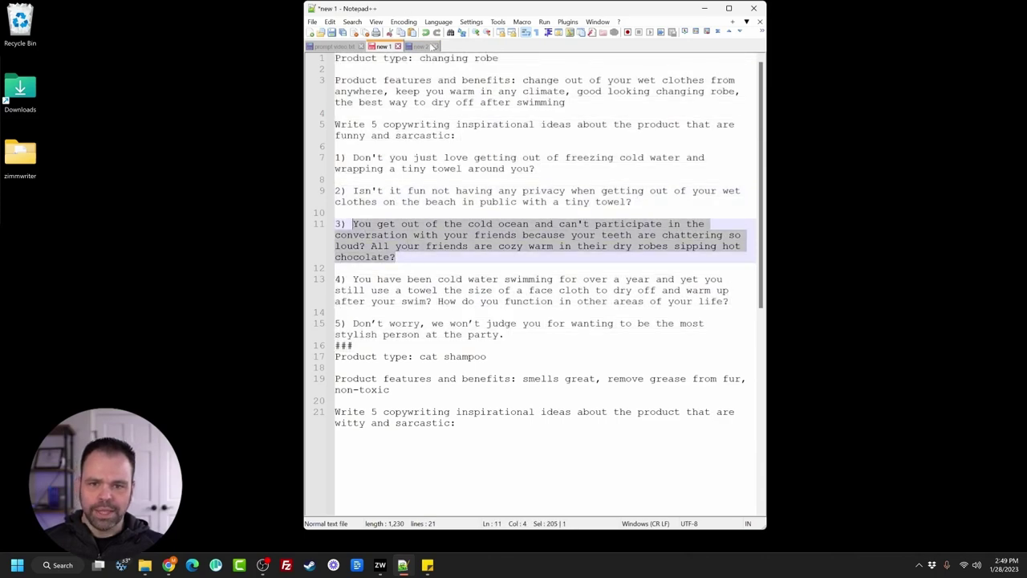
left_click(421, 46)
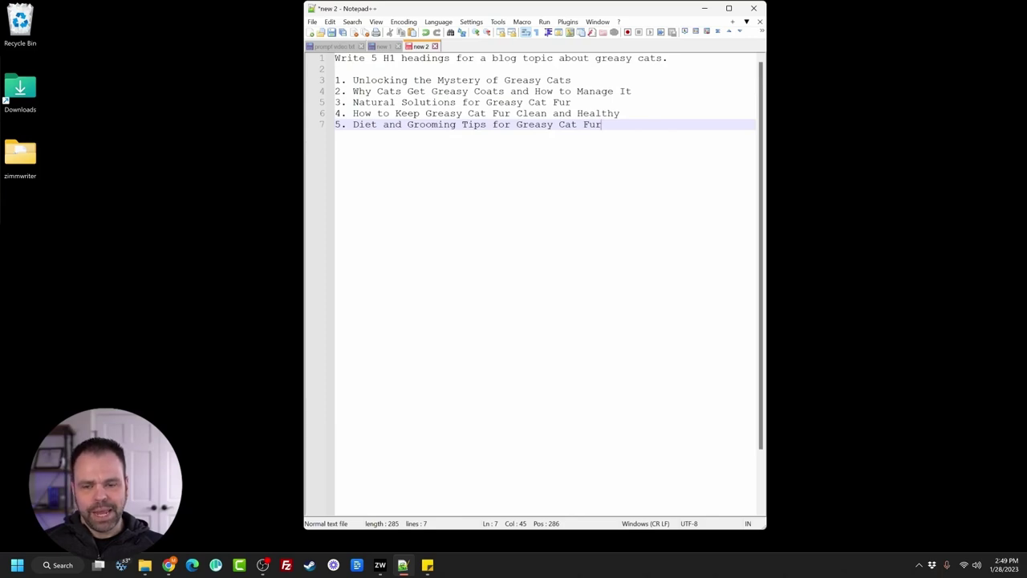
left_click_drag(353, 80, 571, 80)
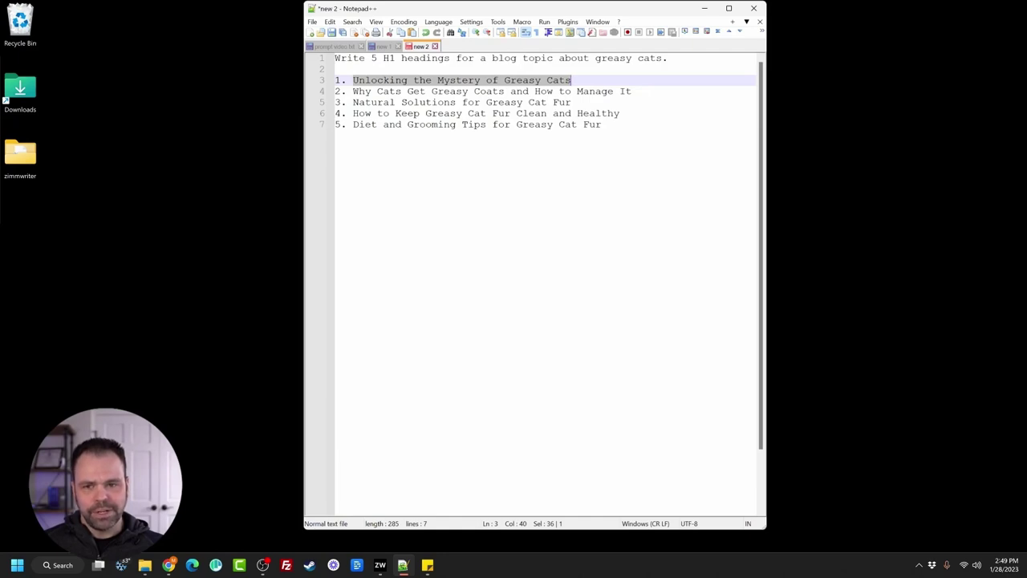
Step: Add the prompt "Write an email about our greasy cat shampoo to solve the issue of your greasy cat." below the five headings
left_click(603, 125)
key("Return")
key("Return")
type("Write ")
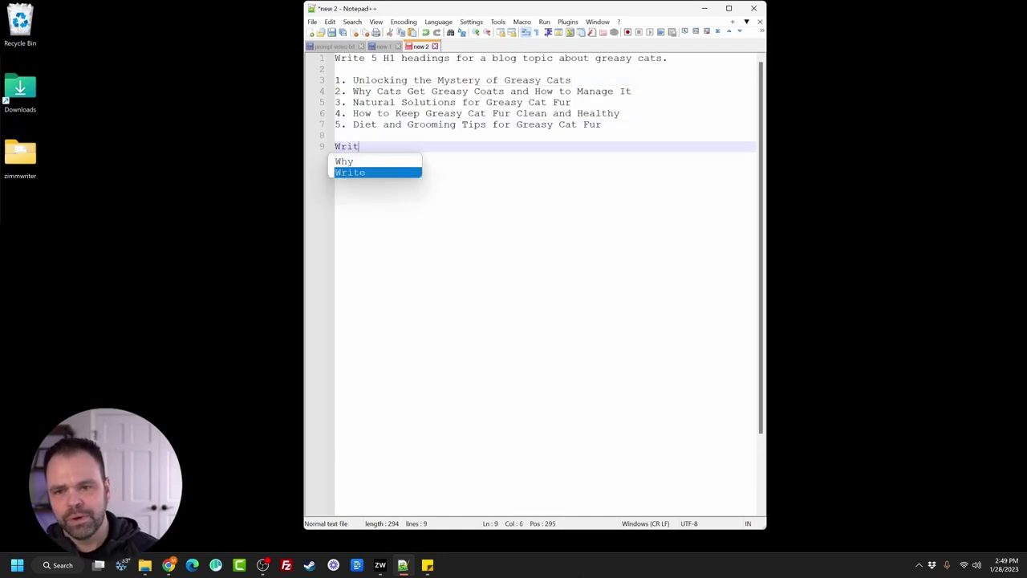
type("1 email about")
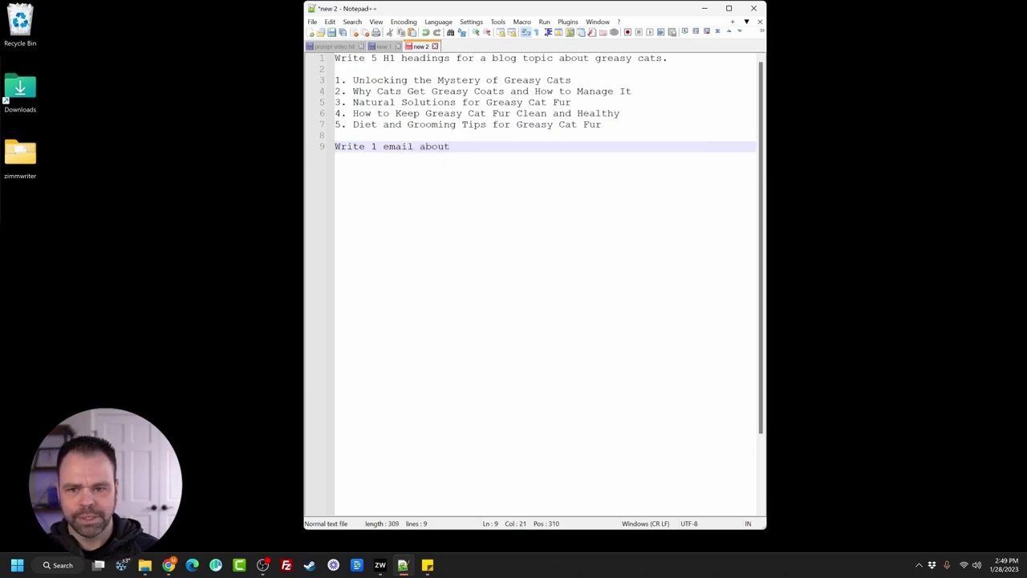
key("ctrl+a")
key("End")
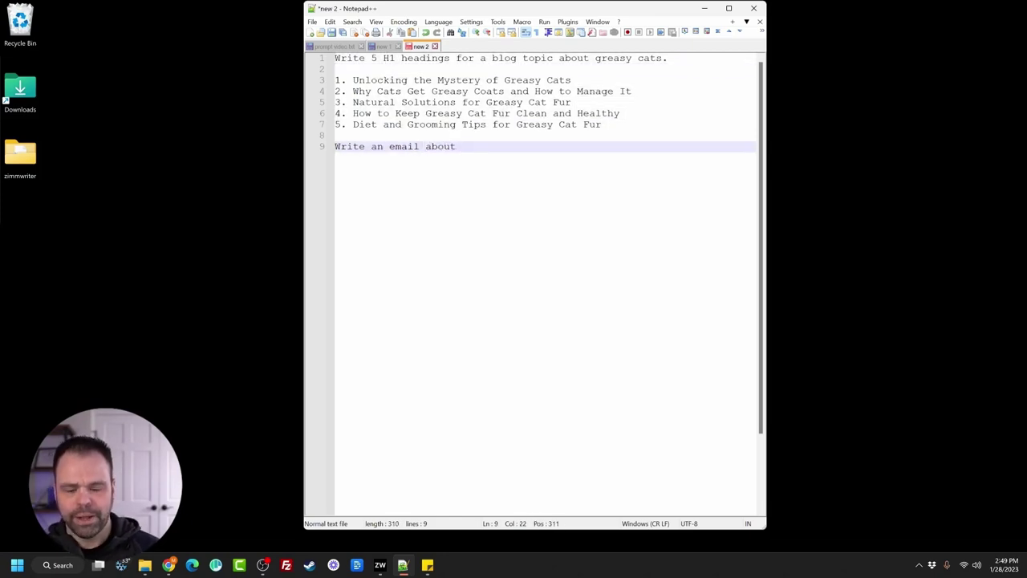
type("our grea")
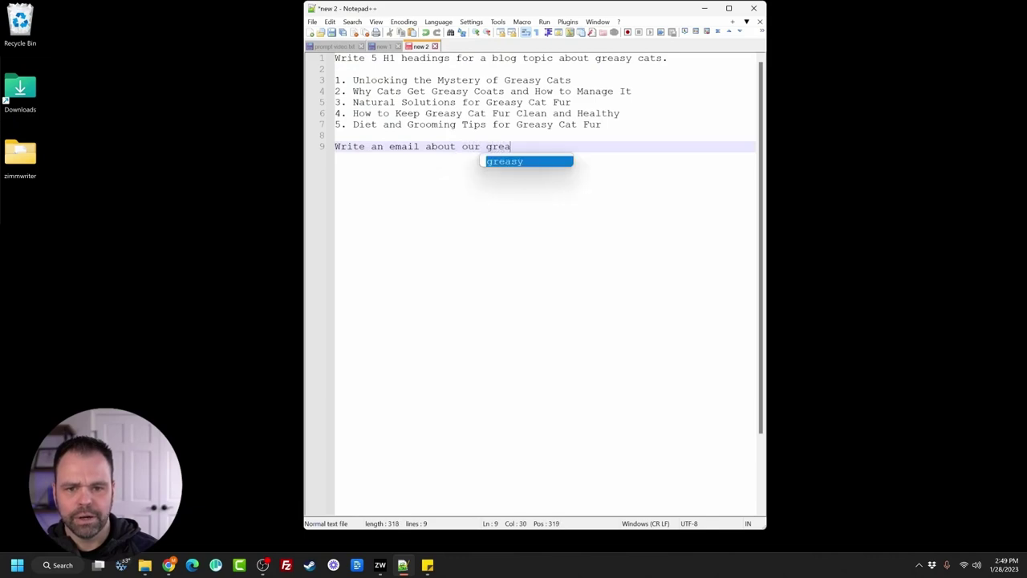
type("sy cat shamp")
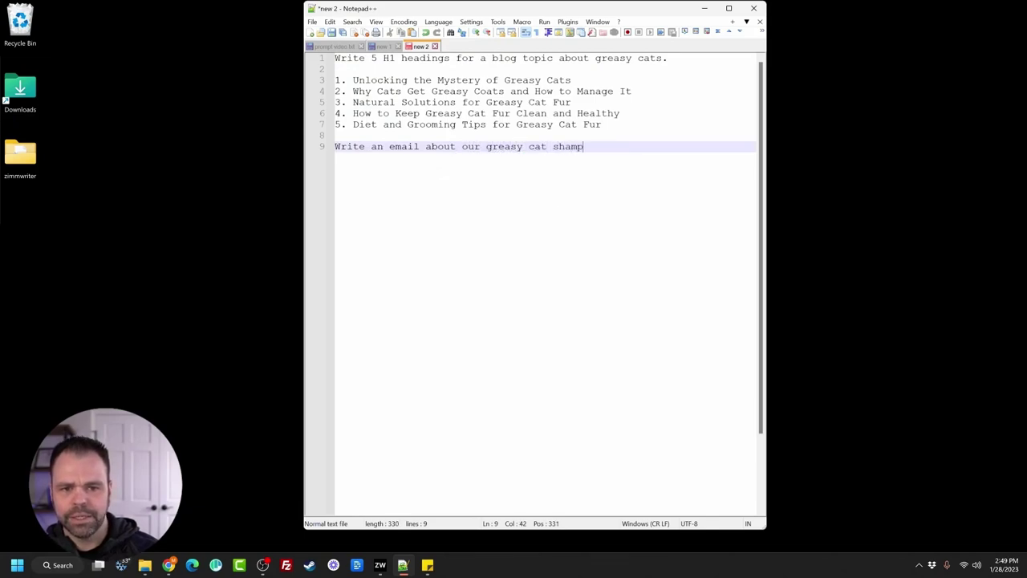
type("oo to solve ")
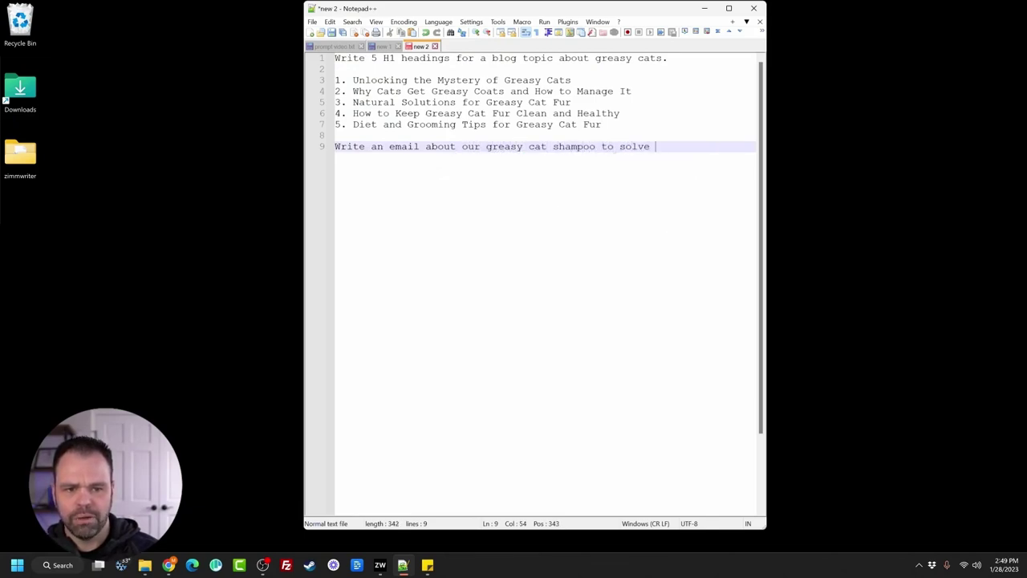
type("the issue of ")
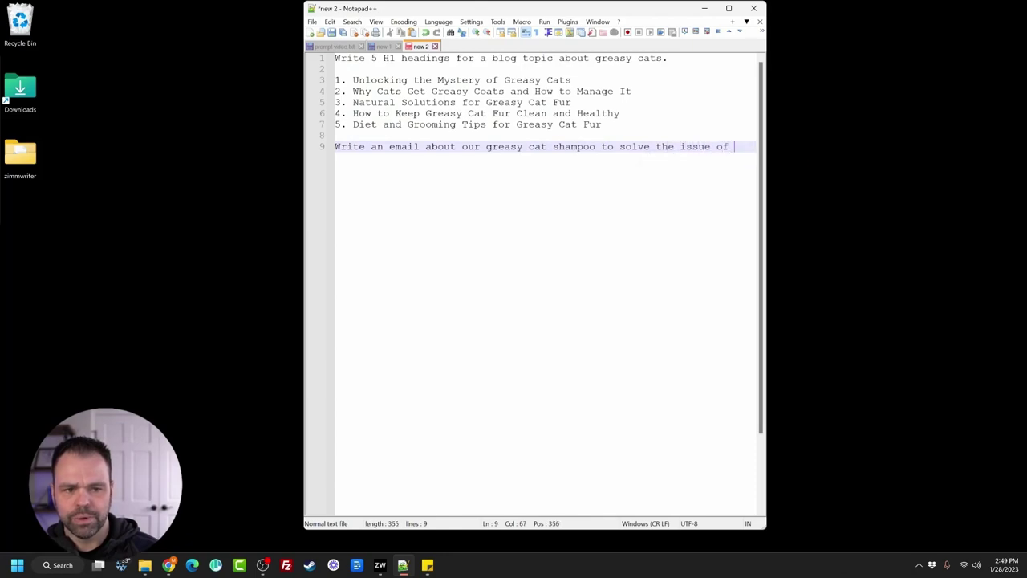
type("your greasy c")
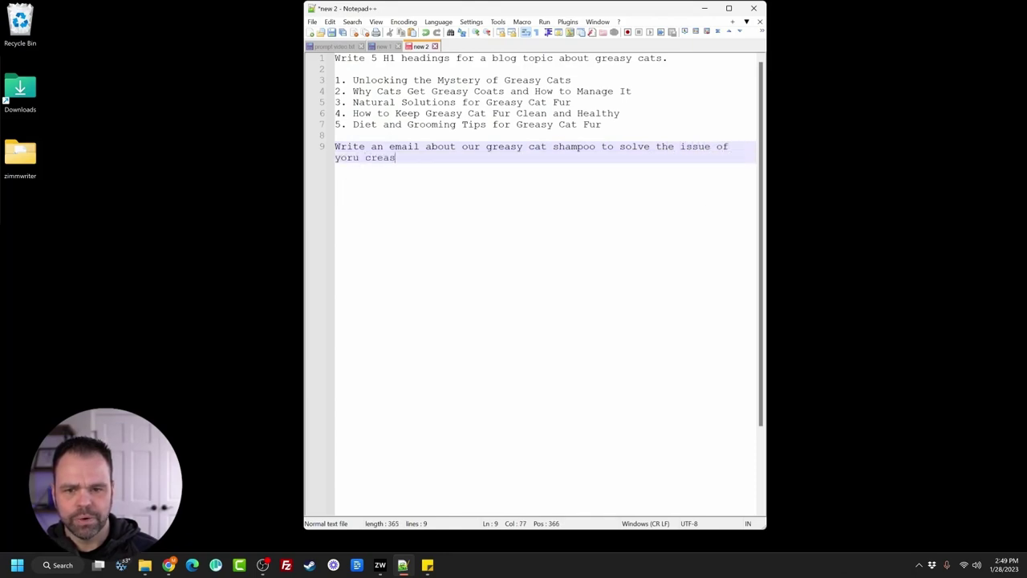
type("at.")
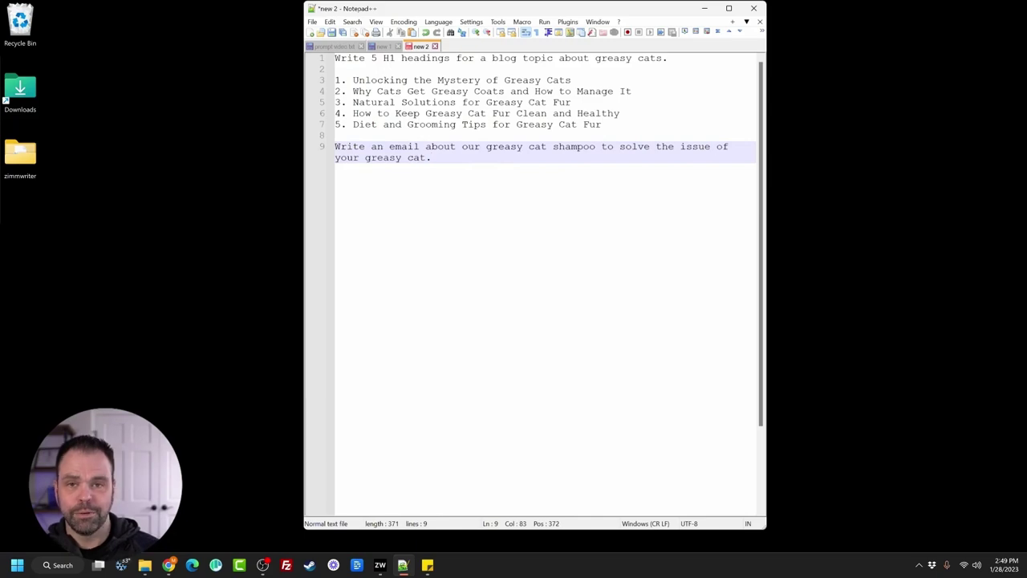
Step: Run the Magic Command on only the greasy cat shampoo email prompt, and return to new 1
key("shift+Home")
key("shift+Home")
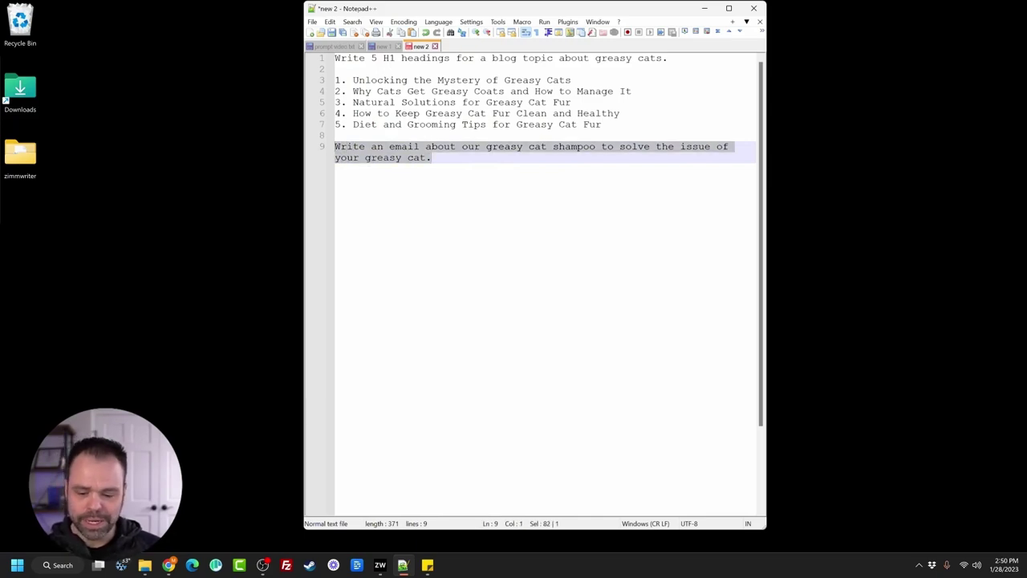
key("ctrl+alt+z")
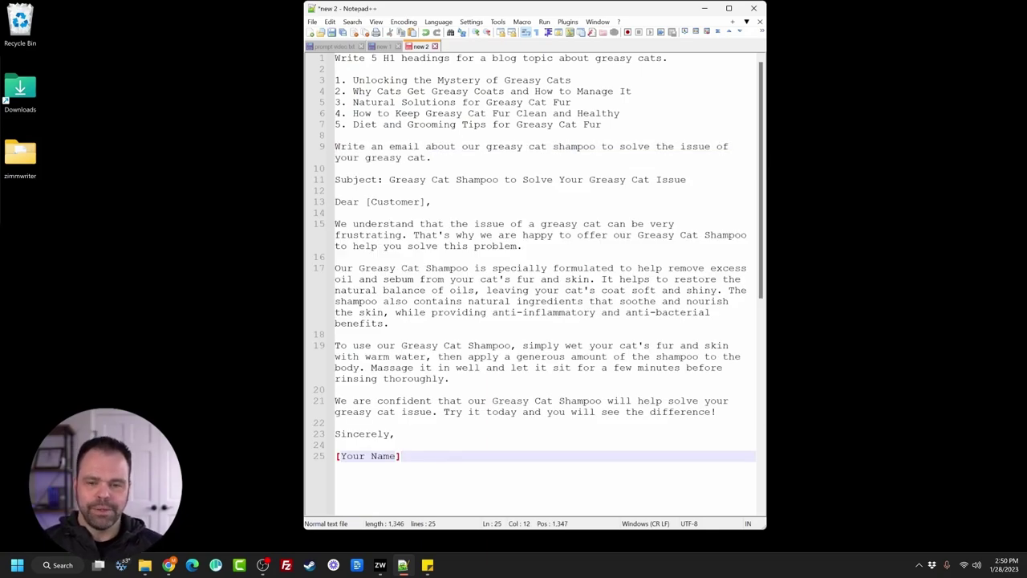
left_click(385, 46)
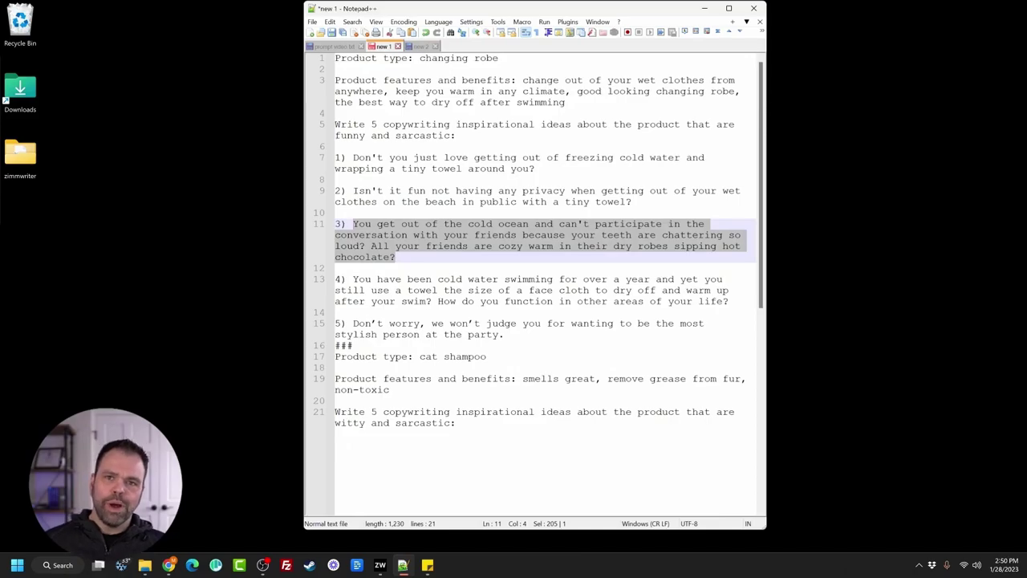